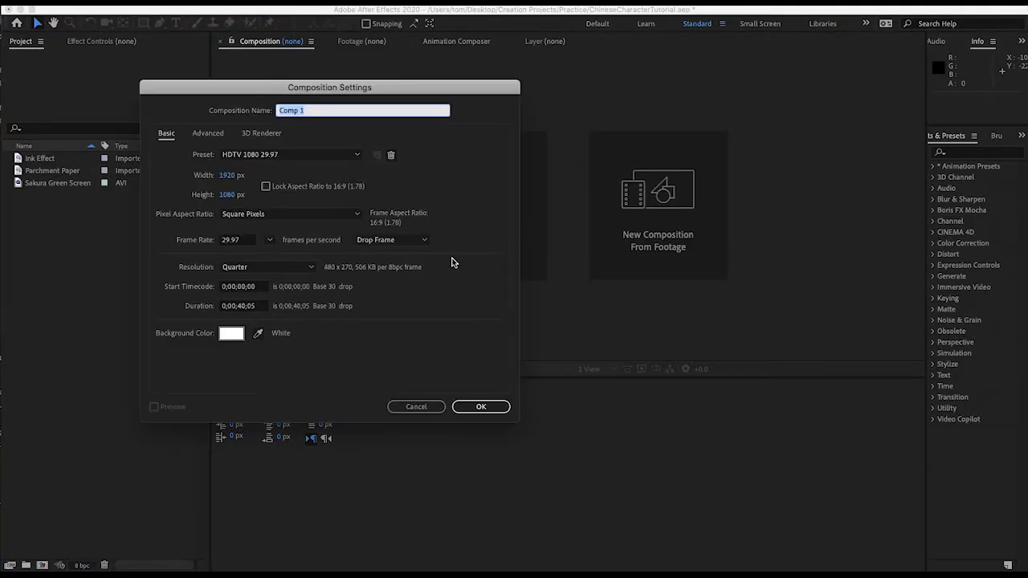
# Name the new HDTV 1080 29.97 fps composition 'CharacterStroke' and confirm it
pyautogui.write('CharacterStroke')
pyautogui.press('Return')
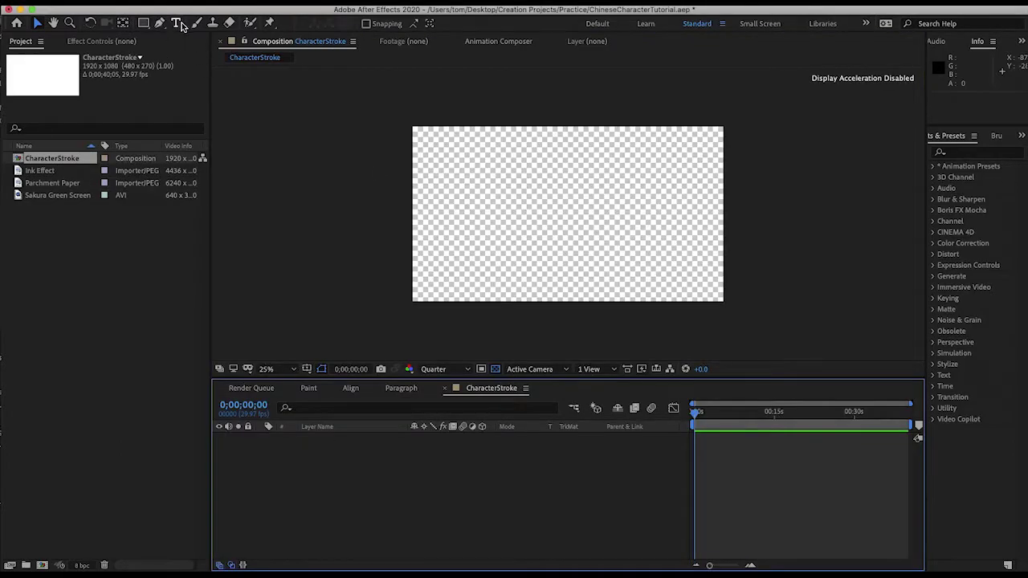
# Type a text layer reading '日本' on the canvas and select its characters
pyautogui.click(177, 23)
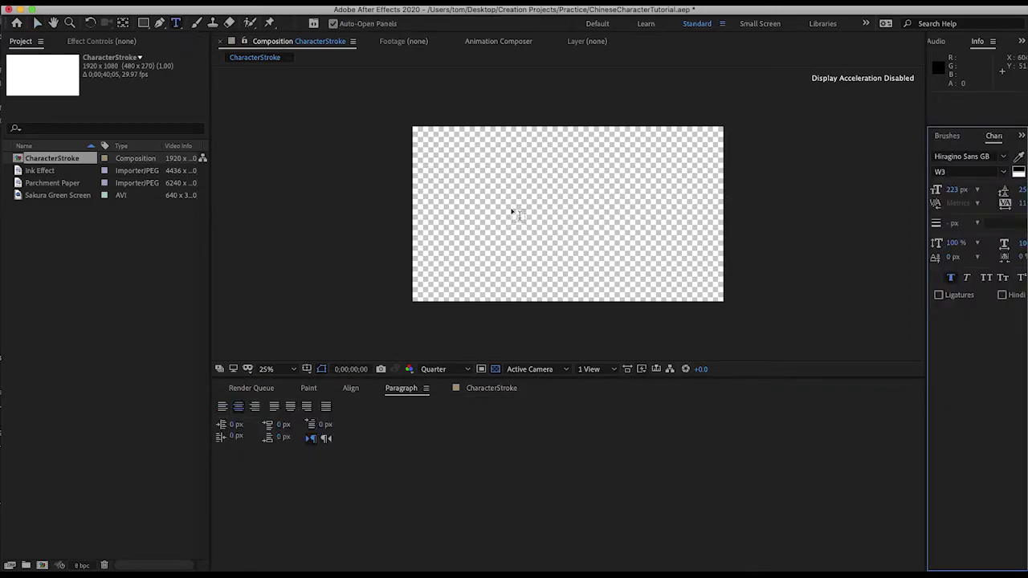
pyautogui.click(518, 221)
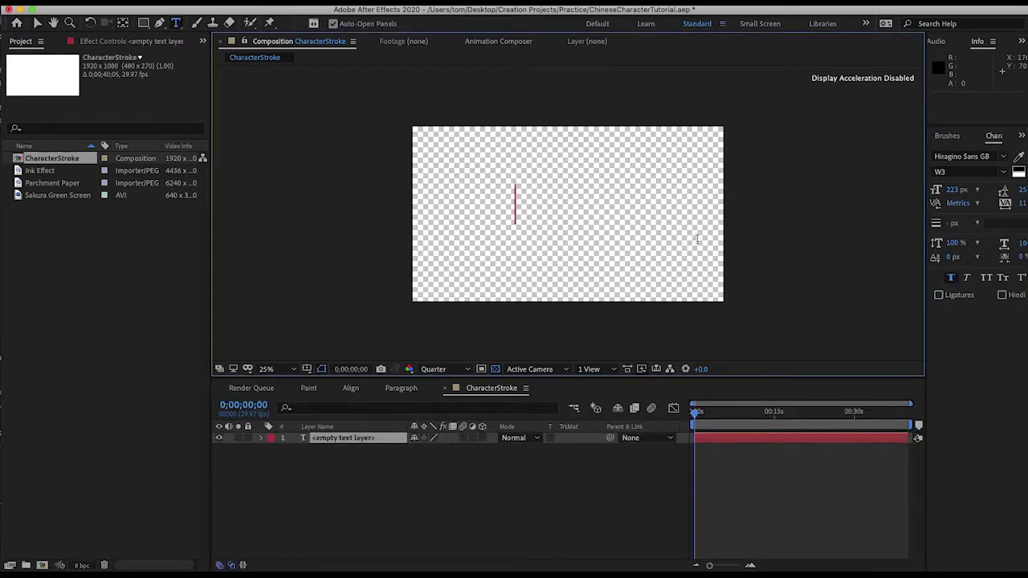
pyautogui.write('ni')
pyautogui.press('BackSpace')
pyautogui.press('BackSpace')
pyautogui.write('ni')
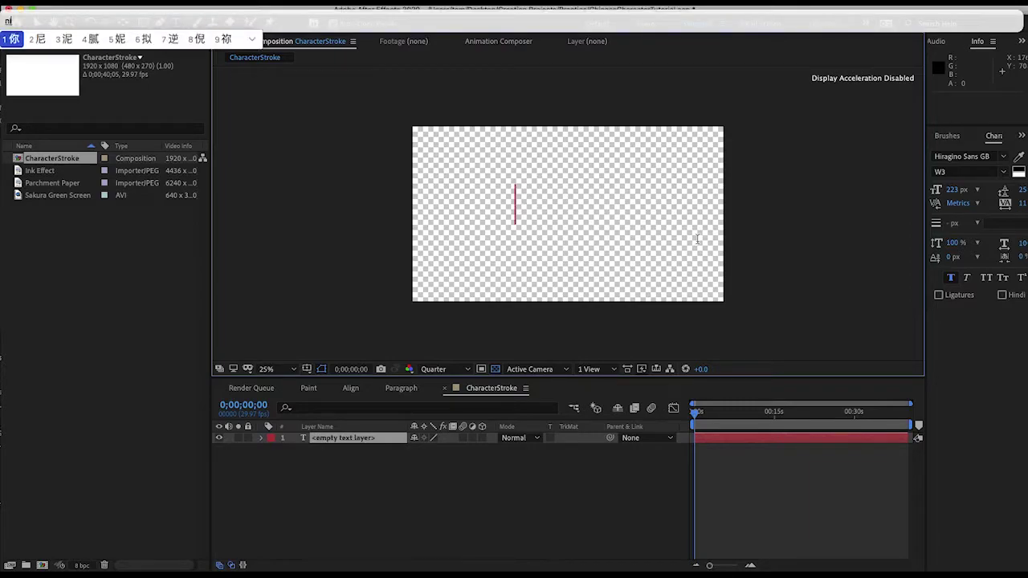
pyautogui.press('BackSpace')
pyautogui.press('BackSpace')
pyautogui.write('r')
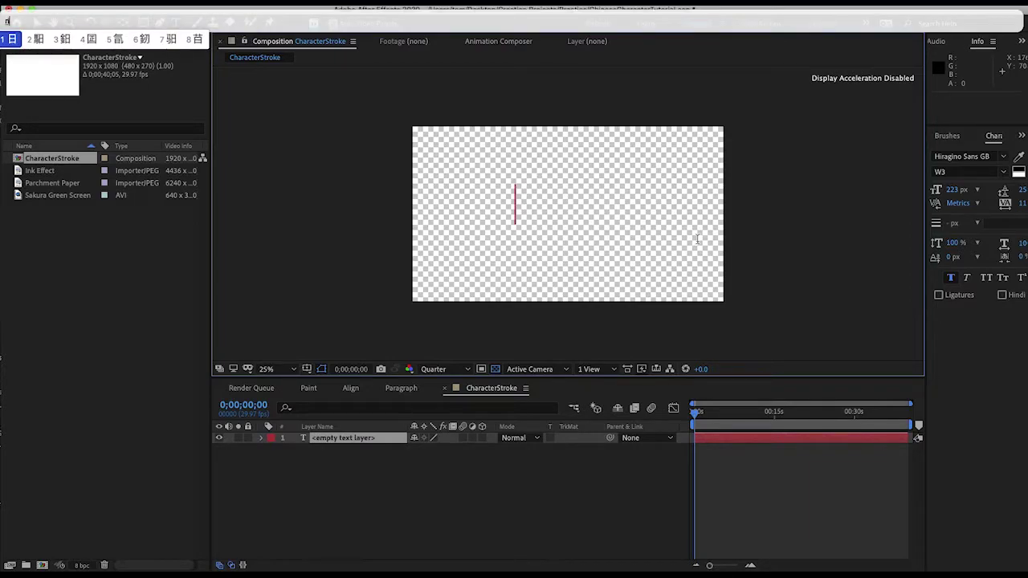
pyautogui.write('日本')
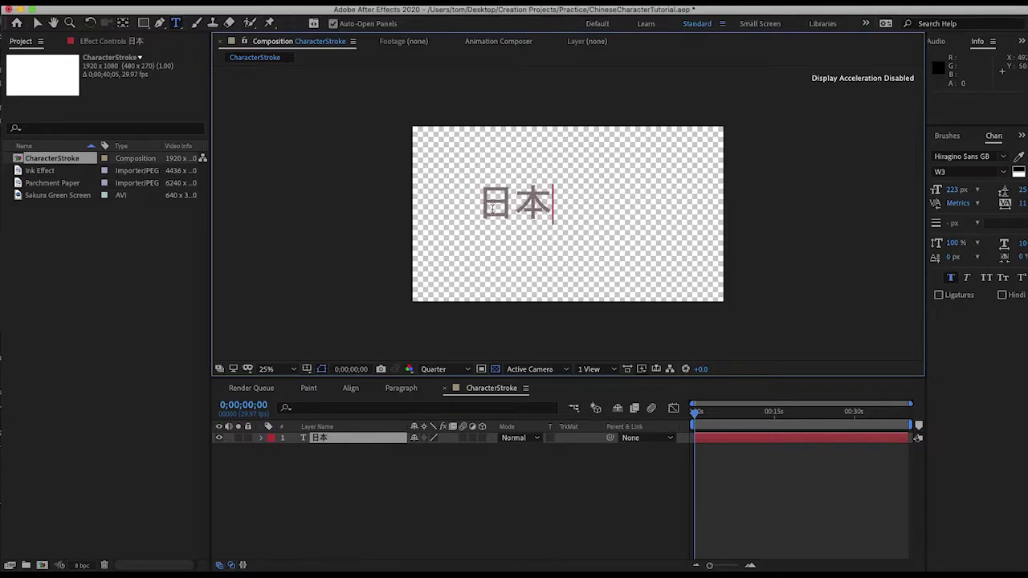
pyautogui.moveTo(492, 207); pyautogui.dragTo(565, 212)
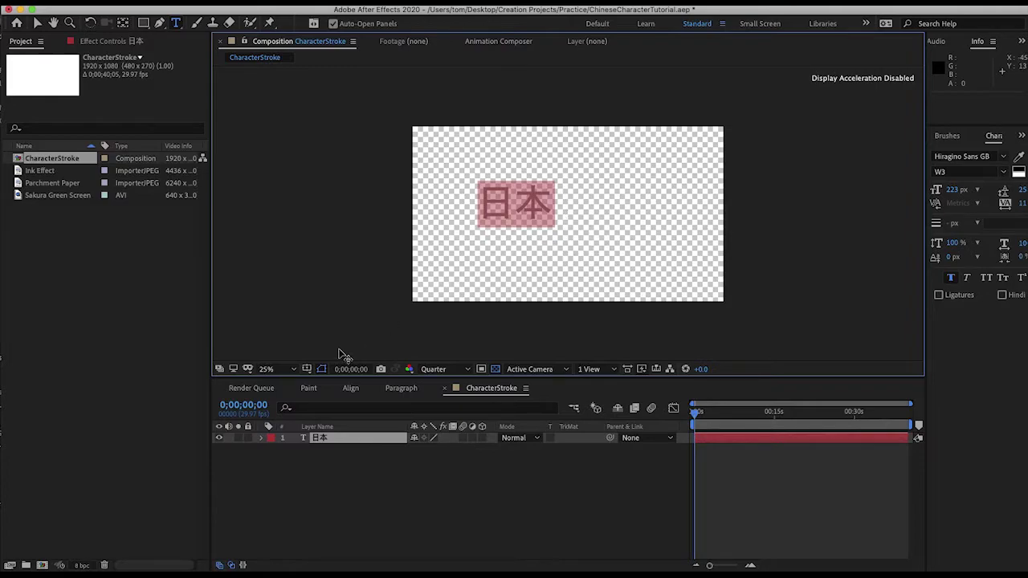
pyautogui.click(350, 389)
# Centre the 日本 text horizontally and vertically, and scrub its font size up to 554 px
pyautogui.click(246, 421)
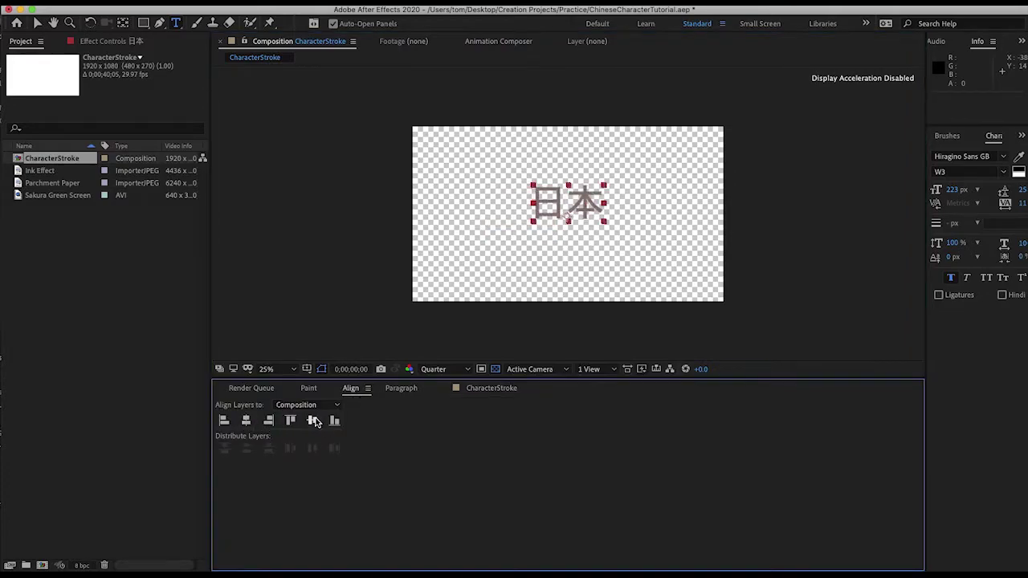
pyautogui.click(313, 421)
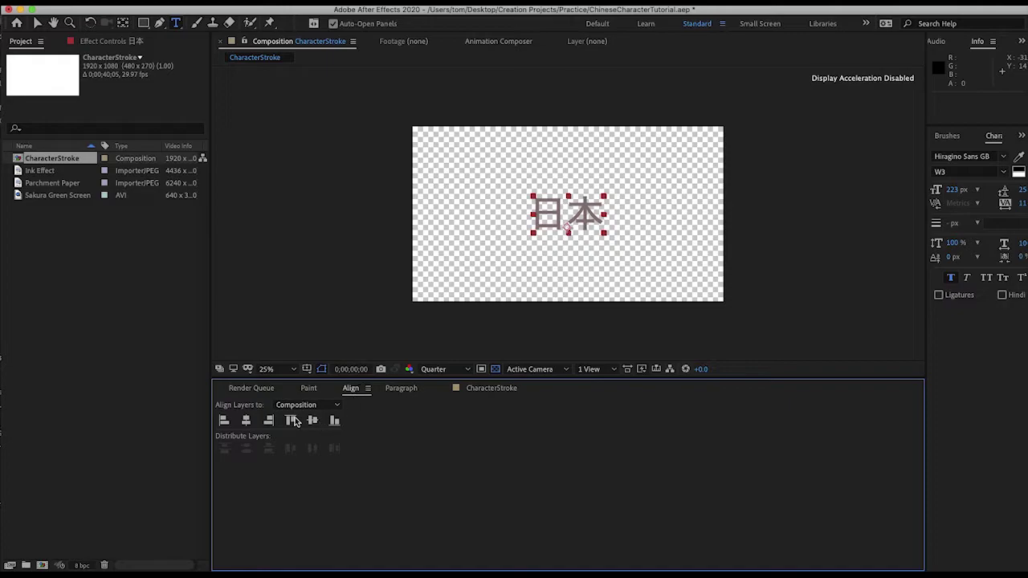
pyautogui.moveTo(956, 193)
pyautogui.mouseDown()
pyautogui.moveTo(999, 190)
pyautogui.moveTo(968, 193)
pyautogui.mouseUp()
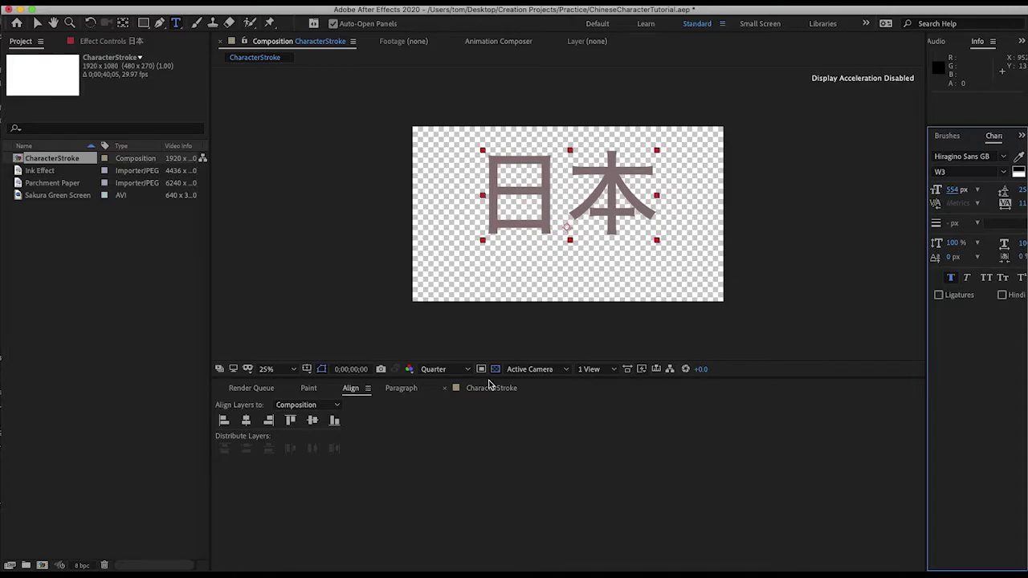
pyautogui.click(257, 389)
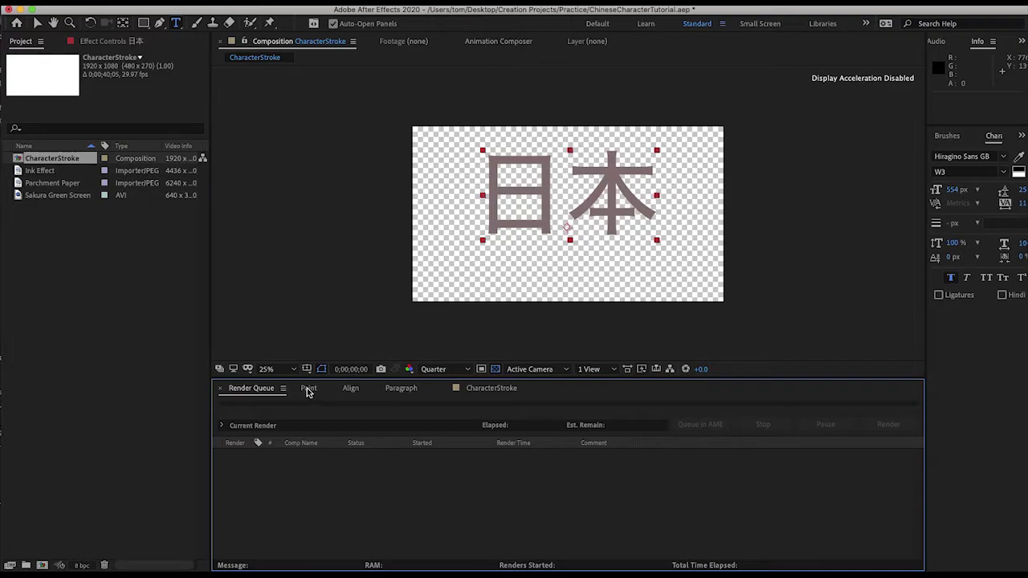
pyautogui.click(583, 212)
# Drag the text layer's anchor point up into the middle of 日本 with the Pan Behind tool
pyautogui.press('v')
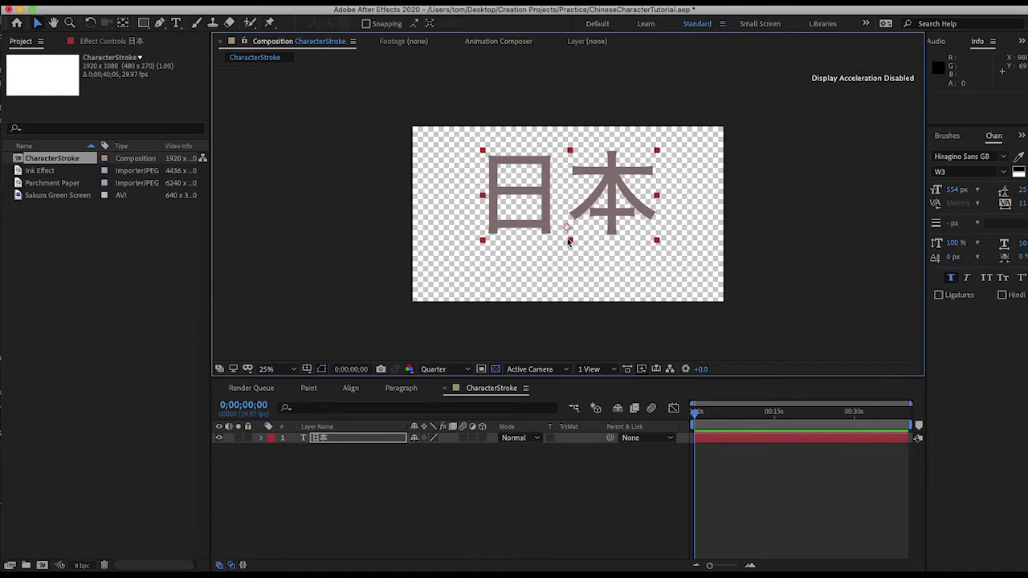
pyautogui.click(123, 24)
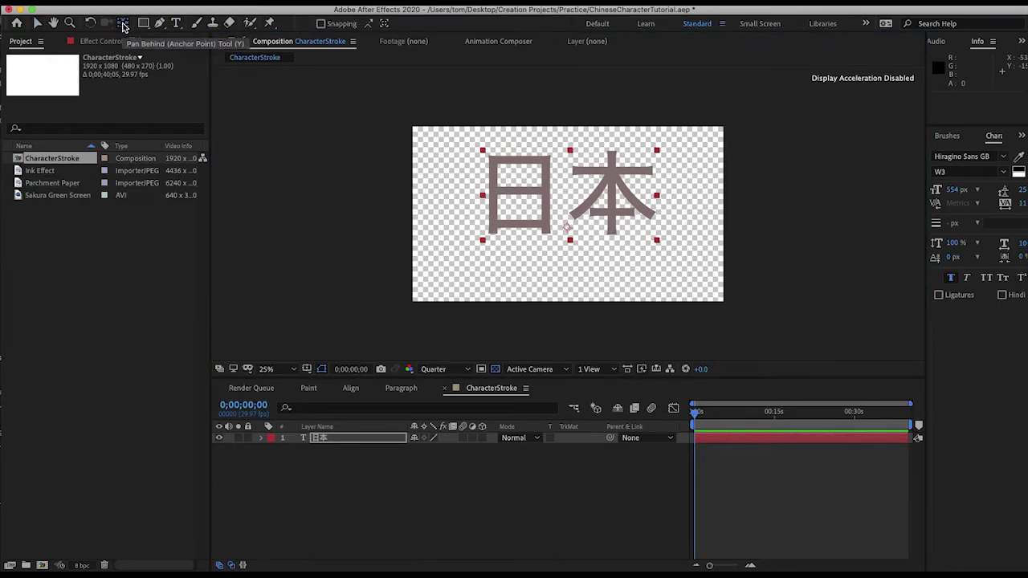
pyautogui.rightClick(569, 214)
pyautogui.click(558, 212)
pyautogui.moveTo(570, 231); pyautogui.dragTo(569, 194)
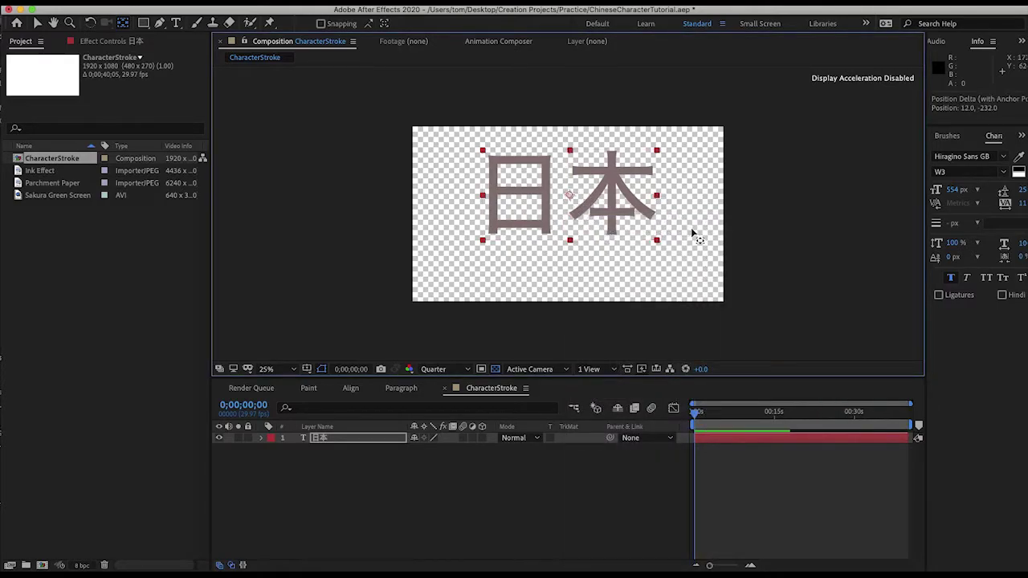
# Re-centre 日本 vertically and horizontally in CharacterStroke and reselect the layer
pyautogui.press('v')
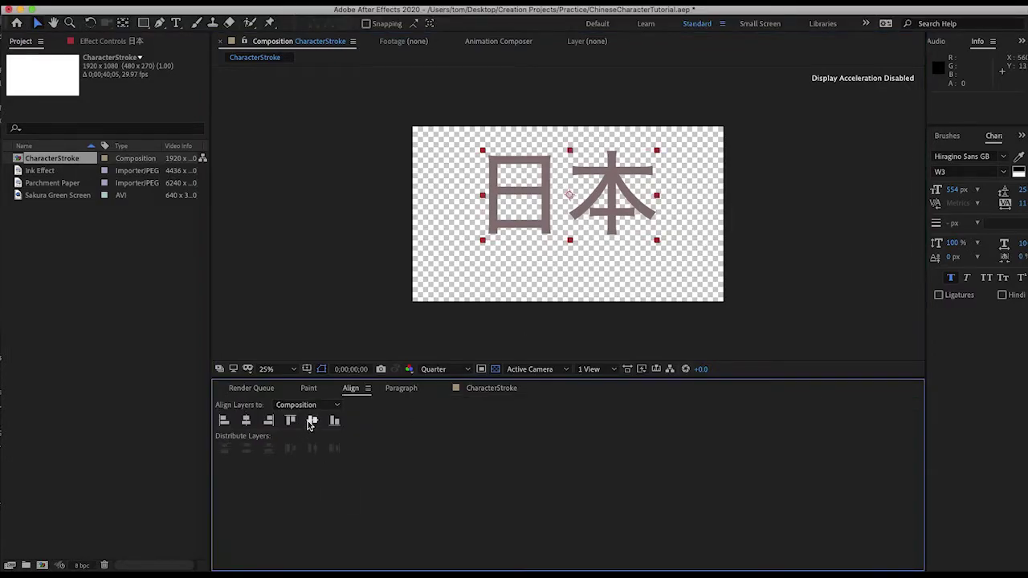
pyautogui.click(313, 420)
pyautogui.click(246, 421)
pyautogui.click(767, 287)
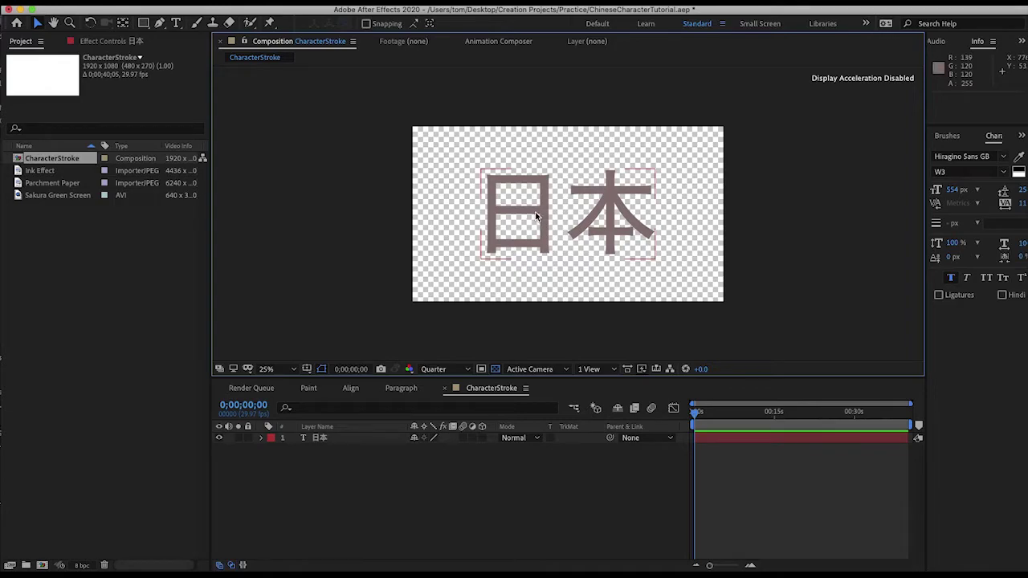
pyautogui.click(479, 218)
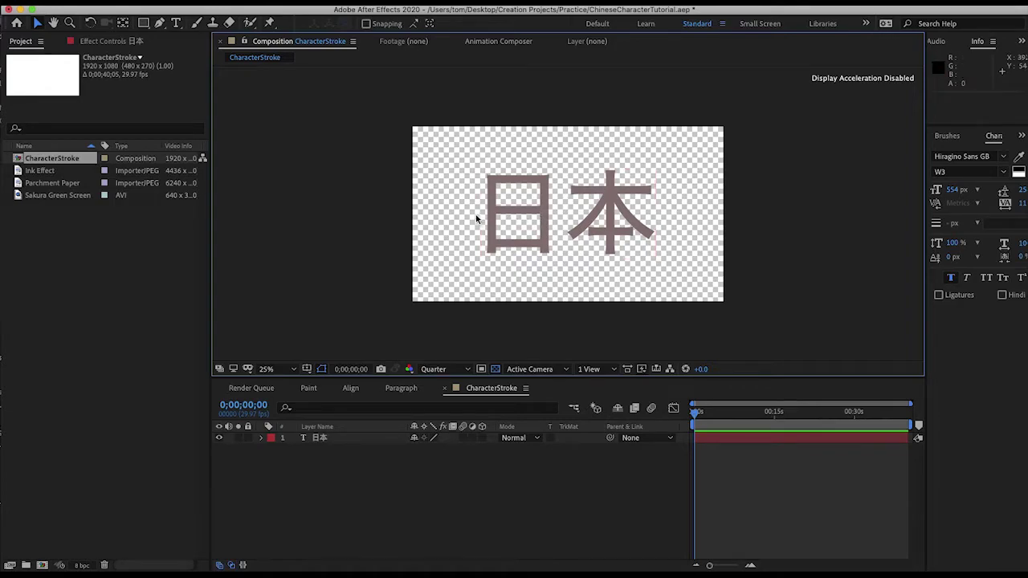
pyautogui.click(494, 207)
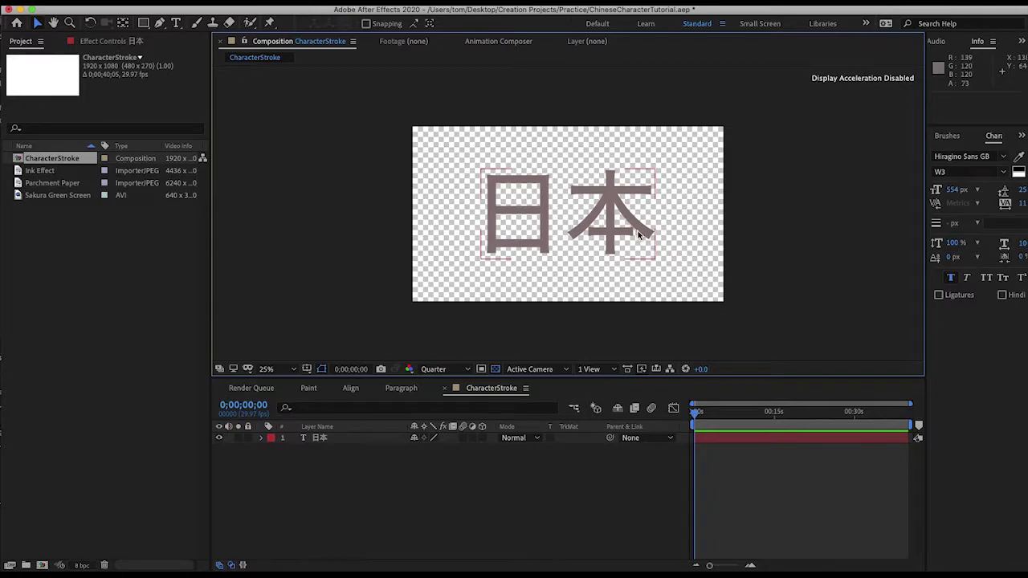
pyautogui.click(196, 24)
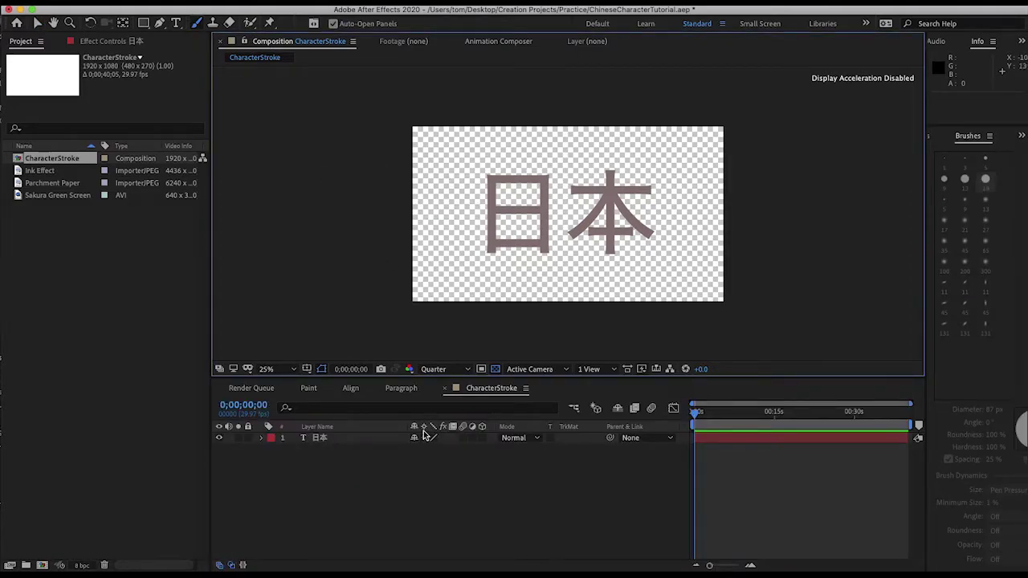
pyautogui.click(338, 438)
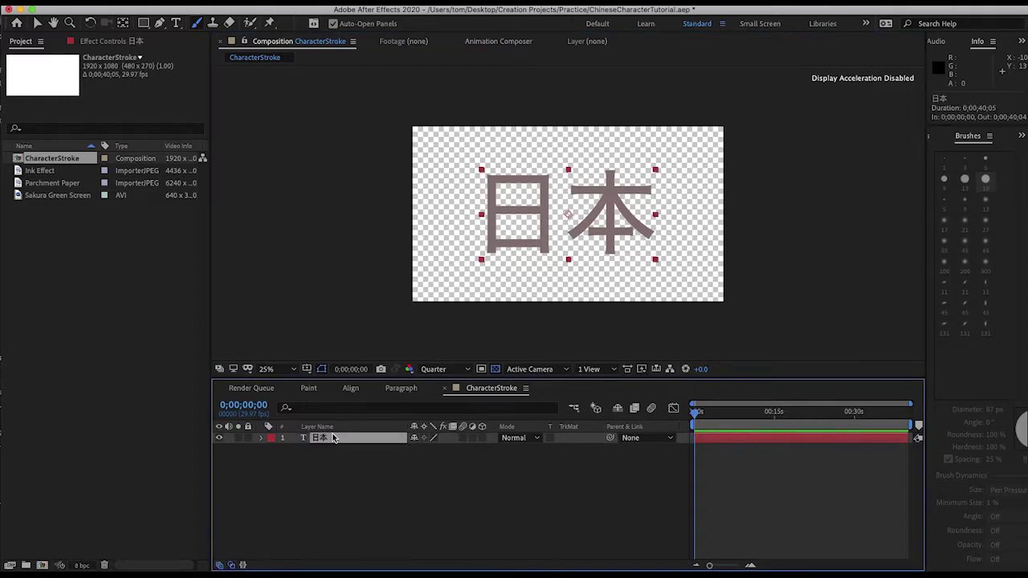
pyautogui.rightClick(332, 437)
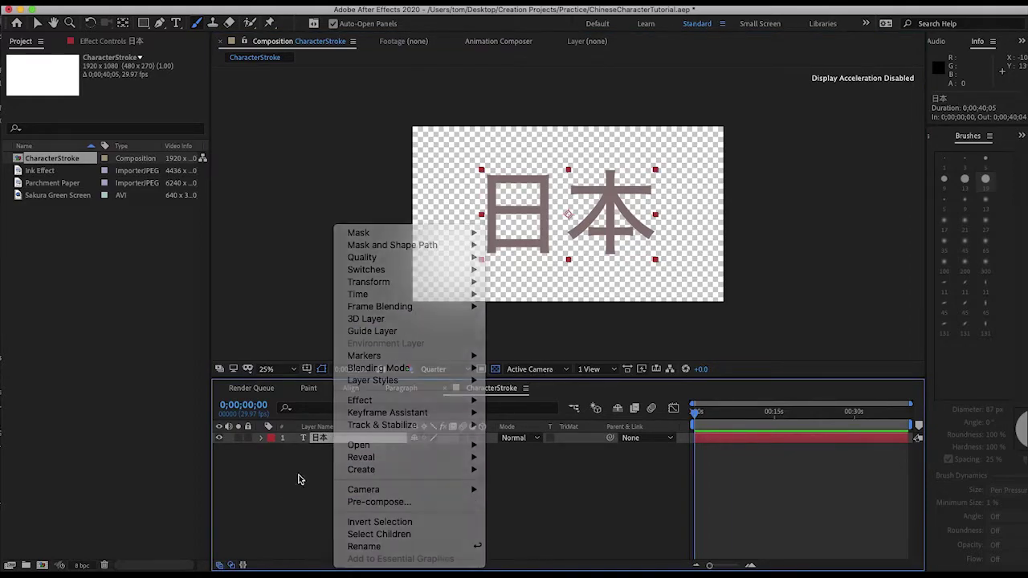
pyautogui.click(333, 436)
pyautogui.doubleClick(333, 436)
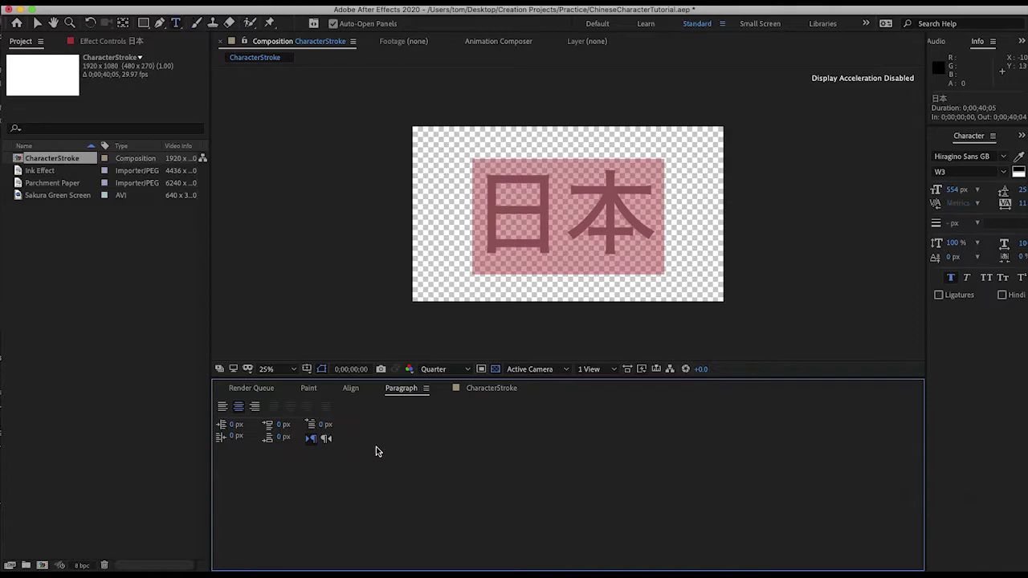
pyautogui.click(257, 392)
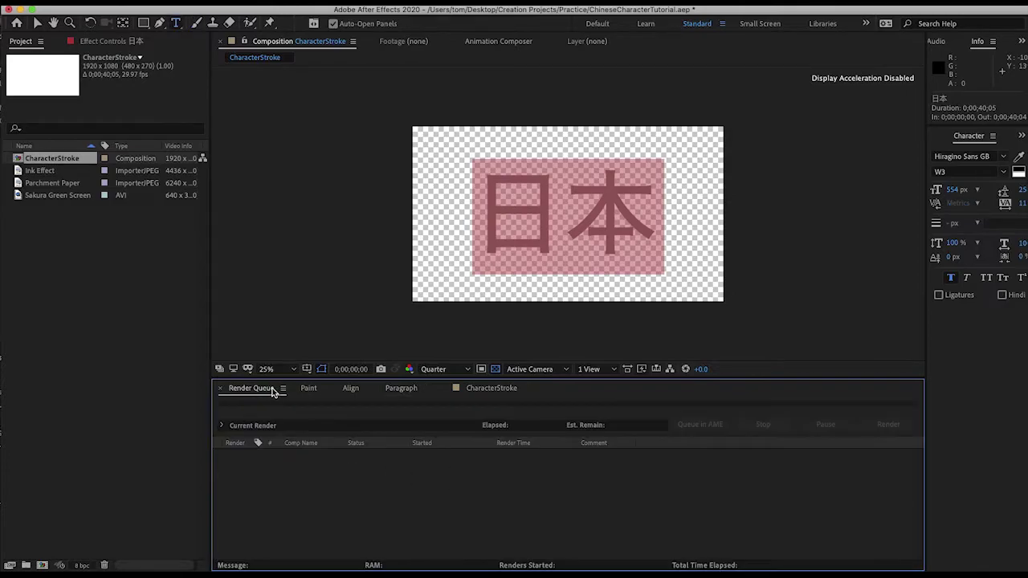
pyautogui.click(310, 389)
pyautogui.click(491, 389)
pyautogui.click(322, 437)
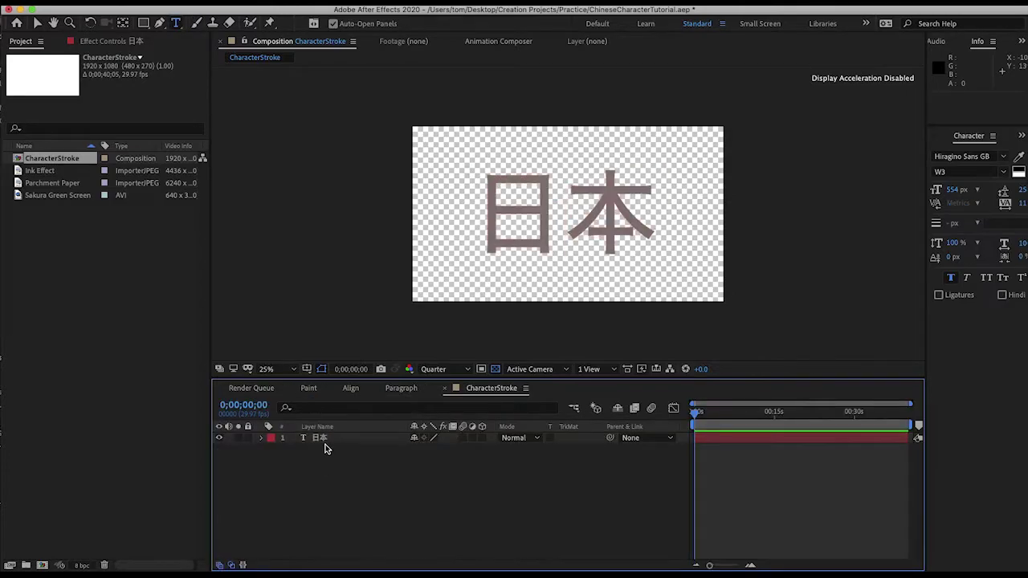
pyautogui.rightClick(323, 437)
# Pre-compose the 日本 layer, moving all attributes, into a composition named '日本 Character'
pyautogui.click(369, 501)
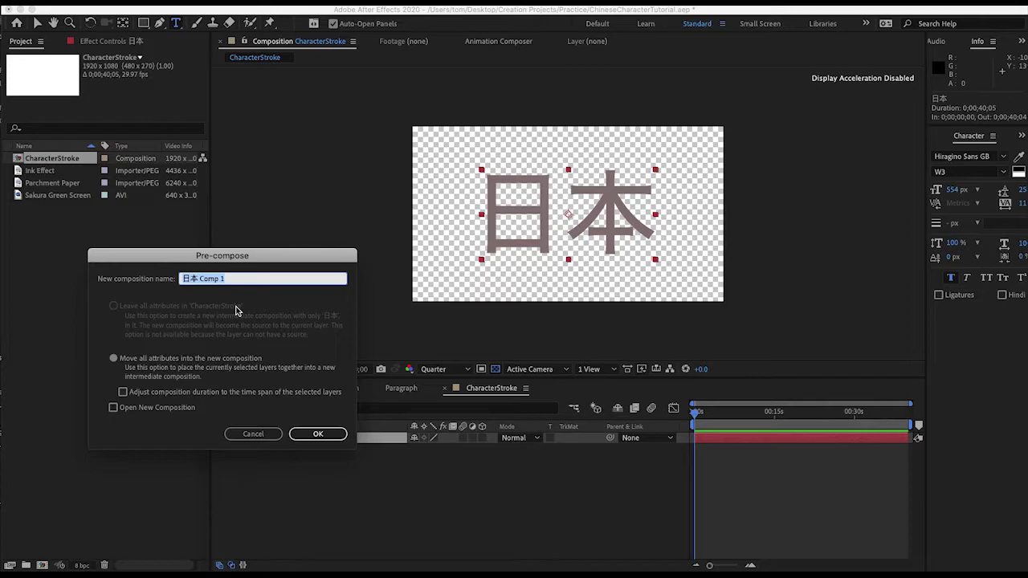
pyautogui.press('Right')
pyautogui.press('BackSpace')
pyautogui.press('BackSpace')
pyautogui.press('BackSpace')
pyautogui.write('haa')
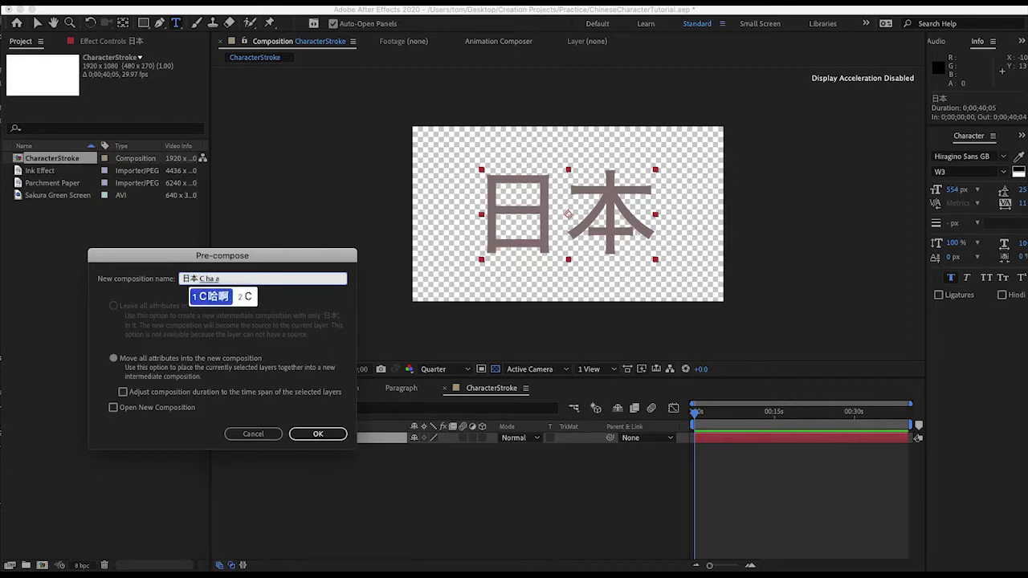
pyautogui.write('acter')
pyautogui.press('Return')
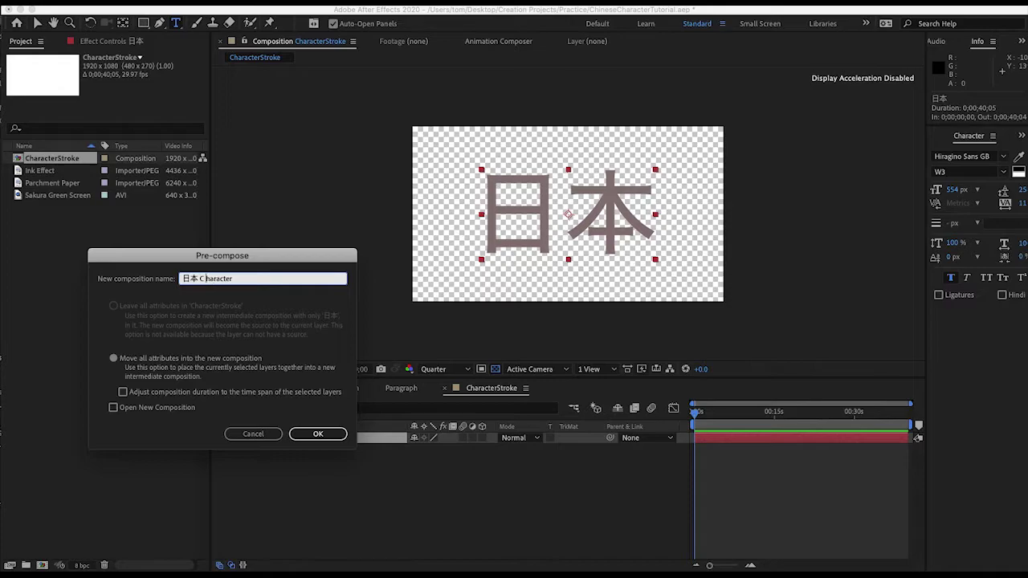
pyautogui.click(325, 434)
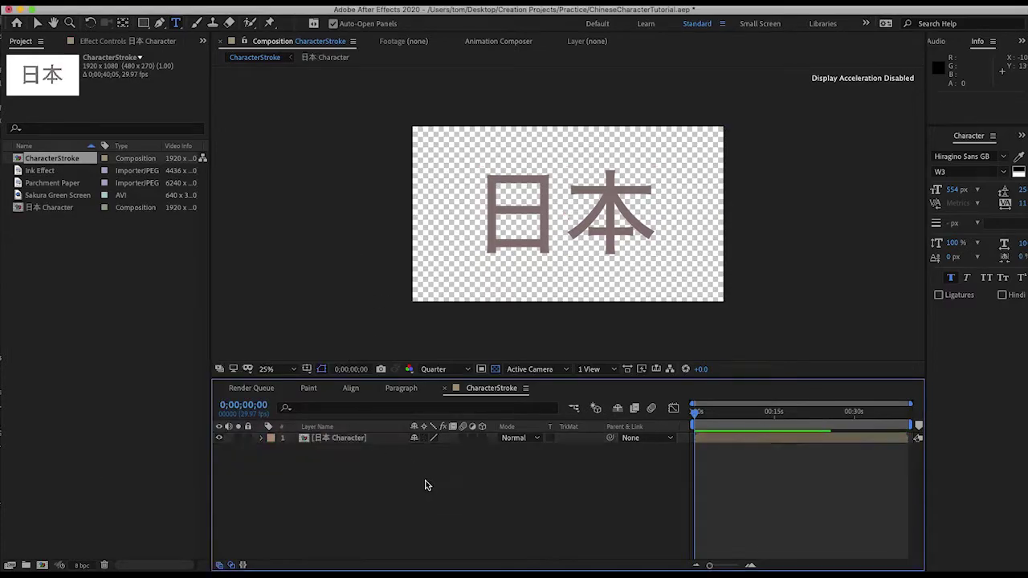
pyautogui.rightClick(329, 438)
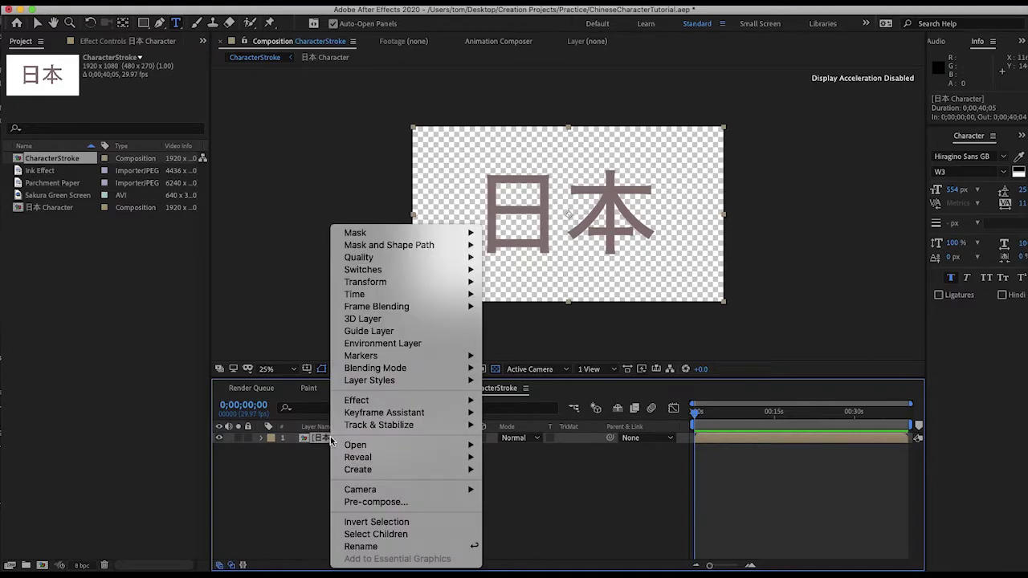
pyautogui.moveTo(355, 445)
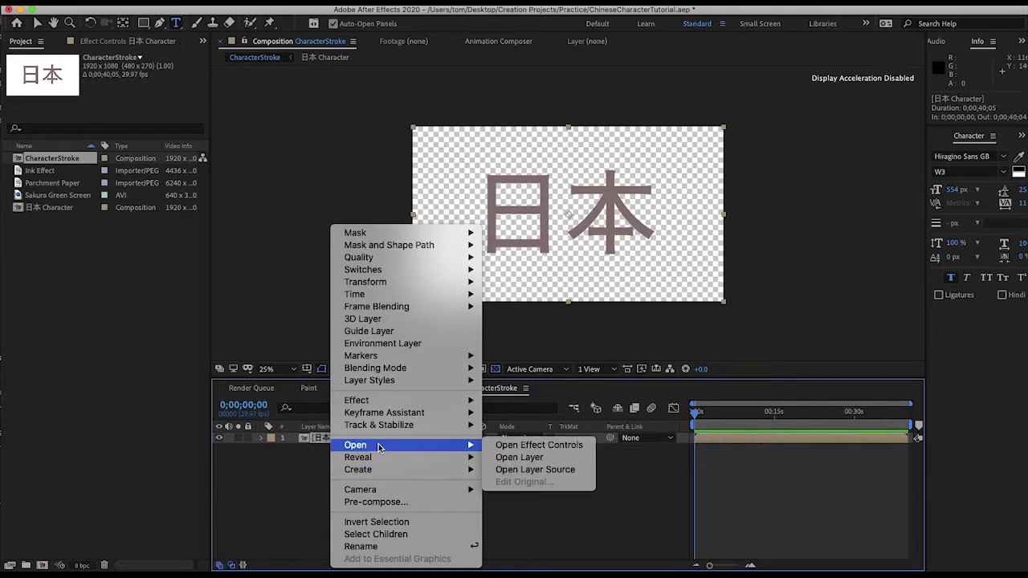
# Open 日本 Character in the Layer viewer with the Brush tool, test a stroke, and undo it
pyautogui.click(534, 458)
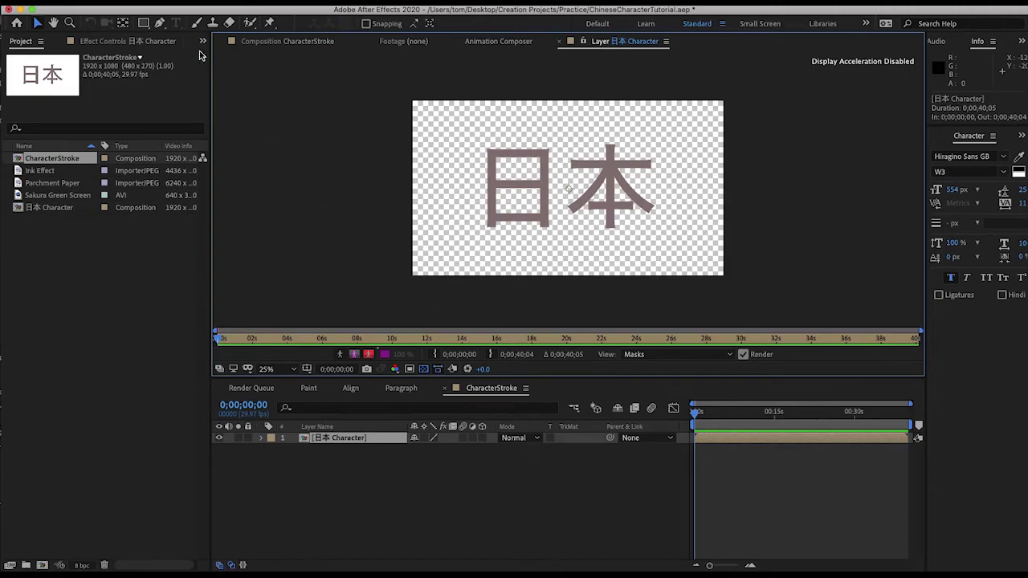
pyautogui.click(197, 22)
pyautogui.moveTo(511, 145); pyautogui.dragTo(474, 165)
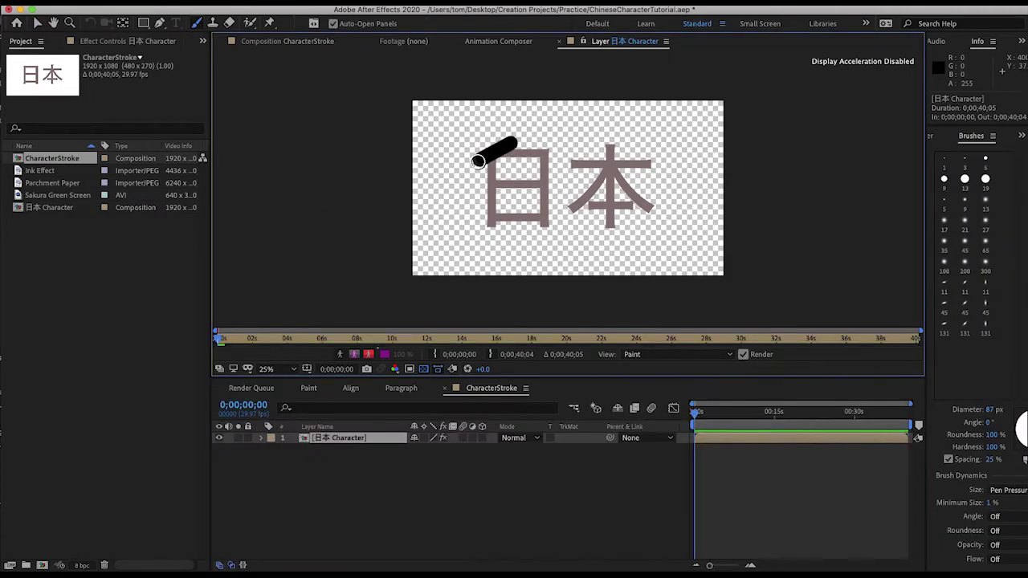
pyautogui.hotkey('ctrl', 'z')
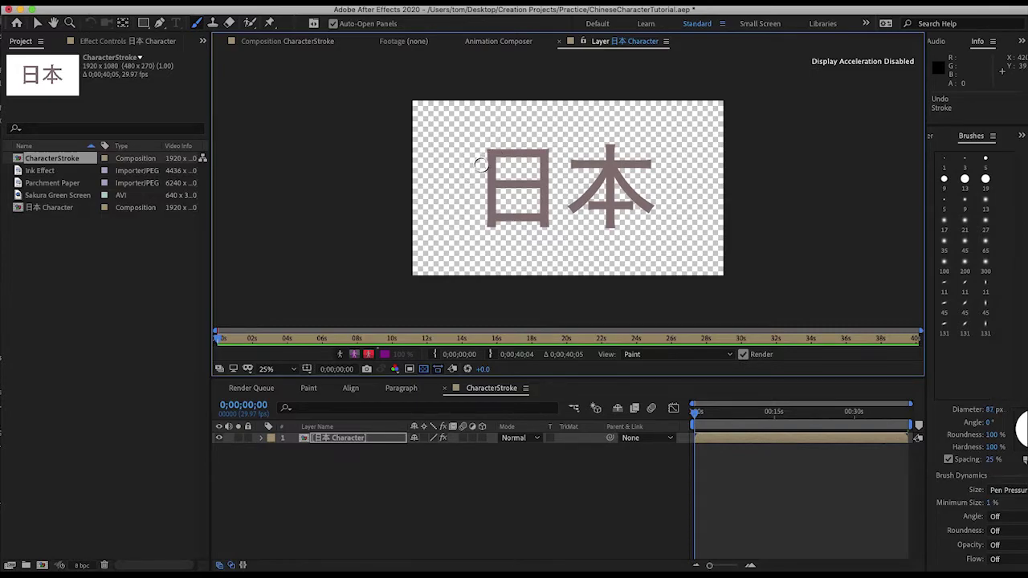
pyautogui.moveTo(480, 165)
pyautogui.mouseDown()
pyautogui.moveTo(503, 166)
pyautogui.moveTo(466, 166)
pyautogui.mouseUp()
# Shrink the brush to about 62 px and undo the trial strokes around 日's left edge
pyautogui.moveTo(481, 164); pyautogui.dragTo(470, 166)
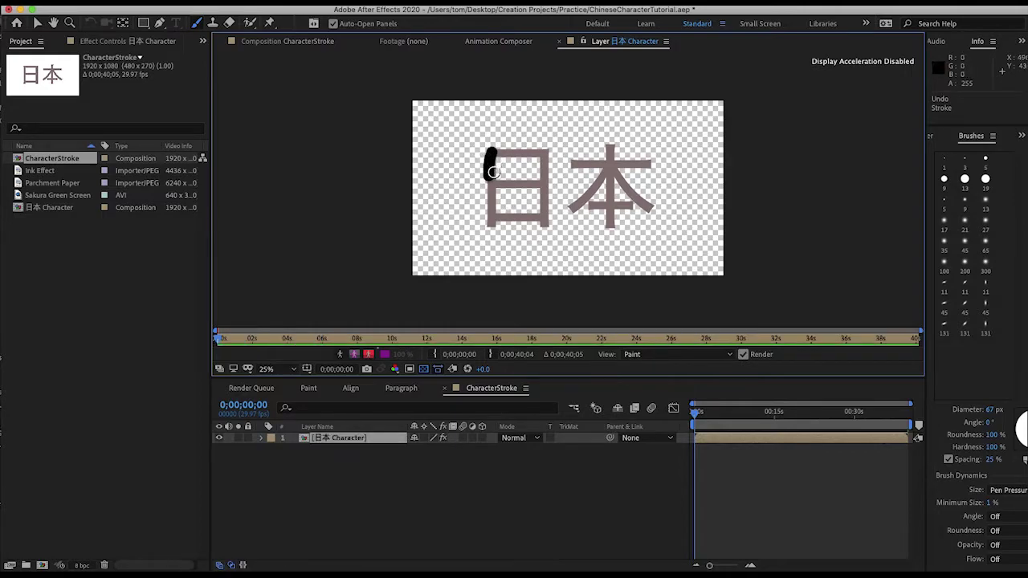
pyautogui.hotkey('ctrl', 'z')
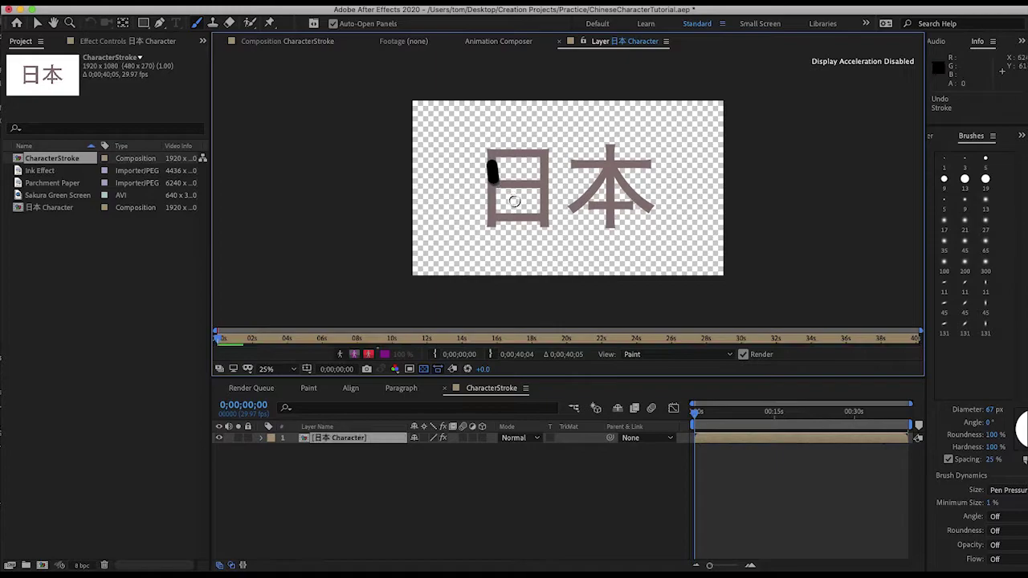
pyautogui.hotkey('ctrl', 'z')
pyautogui.moveTo(490, 167); pyautogui.dragTo(491, 188)
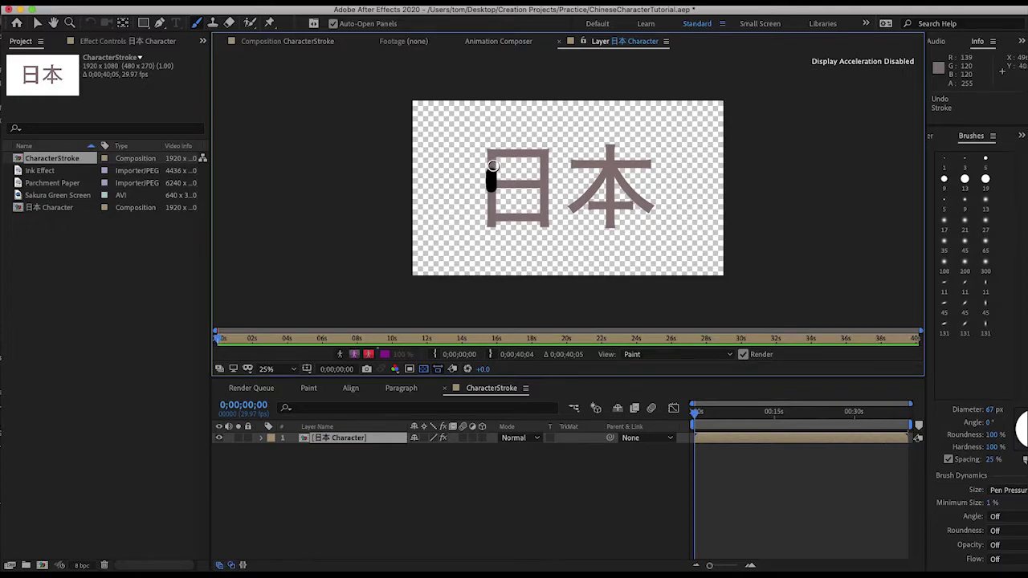
pyautogui.hotkey('ctrl', 'z')
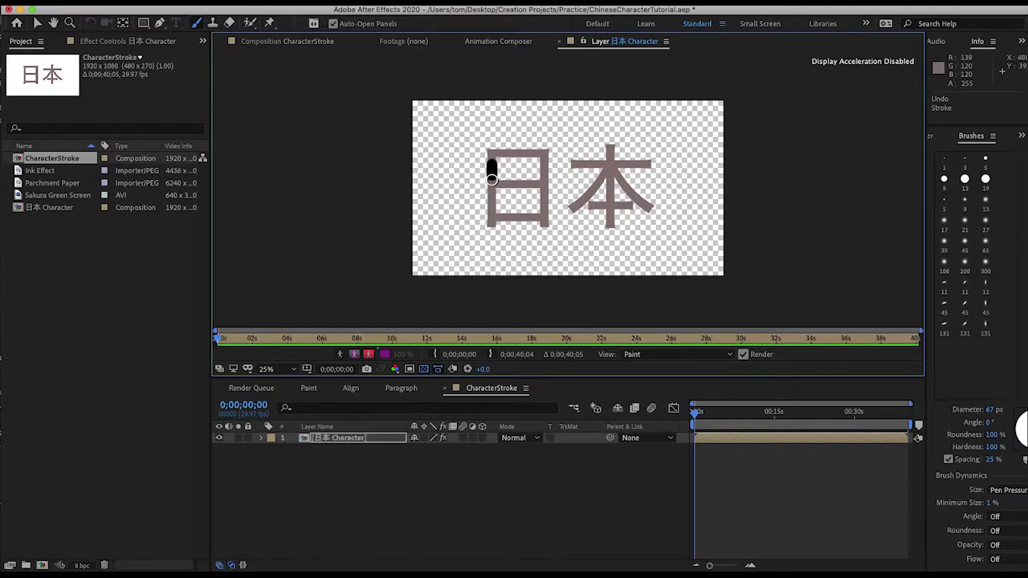
pyautogui.hotkey('ctrl', 'z')
# Paint practice strokes in the top-left corner, shrinking the brush to about 30 px, then undo them
pyautogui.moveTo(429, 127)
pyautogui.mouseDown()
pyautogui.moveTo(470, 128)
pyautogui.moveTo(460, 107)
pyautogui.mouseUp()
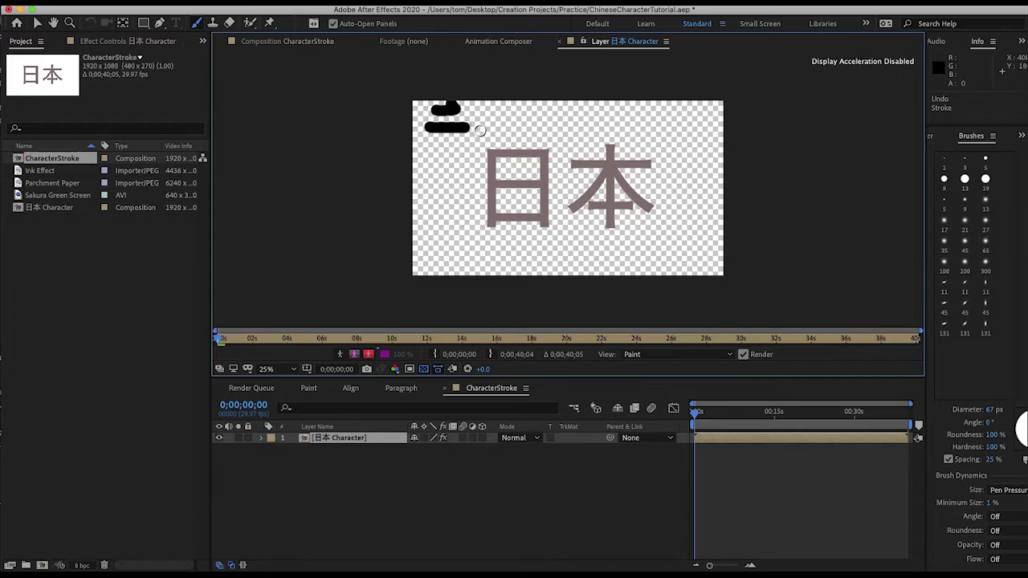
pyautogui.hotkey('ctrl', 'z')
pyautogui.hotkey('ctrl', 'z')
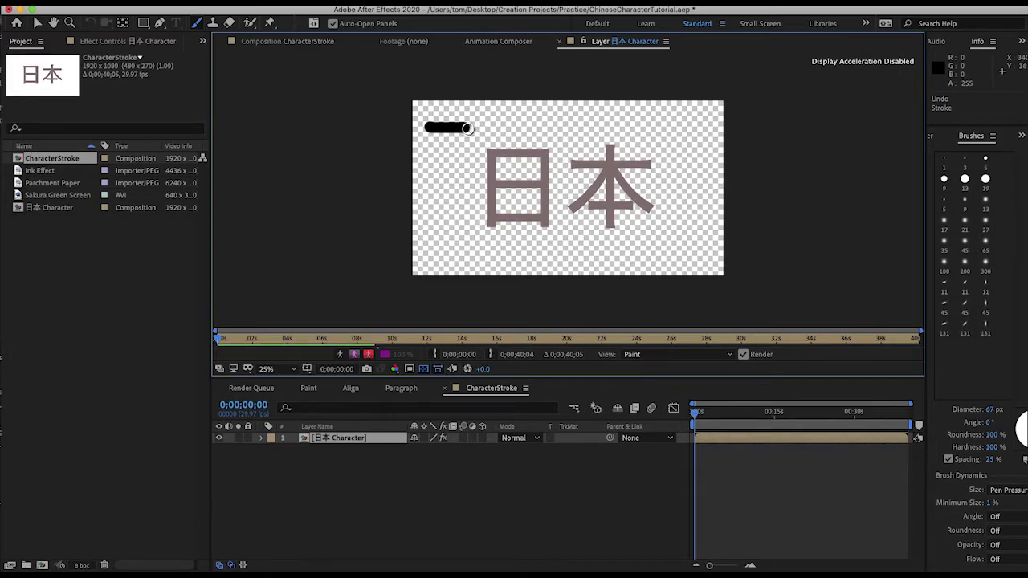
pyautogui.moveTo(466, 126); pyautogui.dragTo(460, 193)
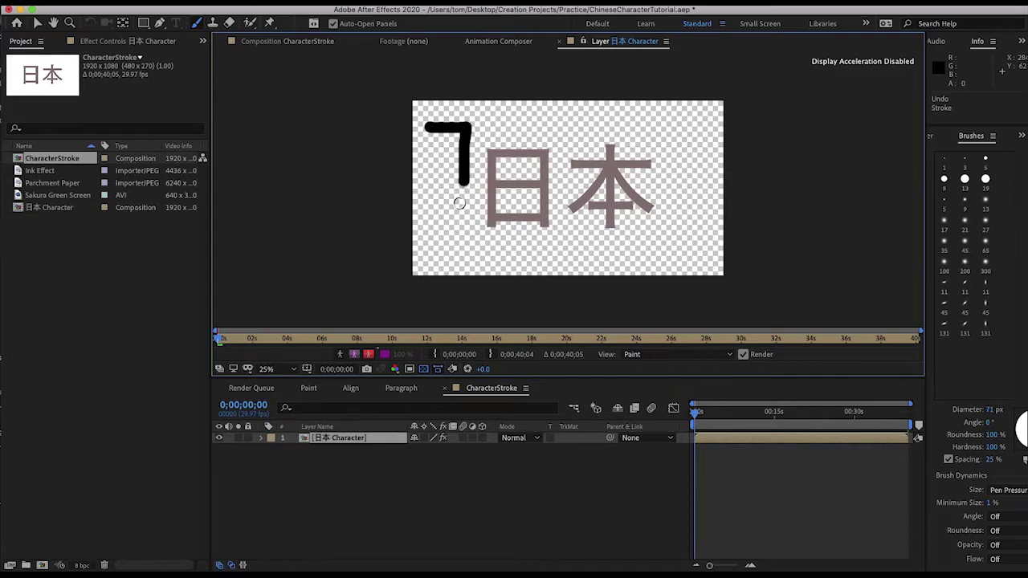
pyautogui.moveTo(460, 204); pyautogui.dragTo(459, 203)
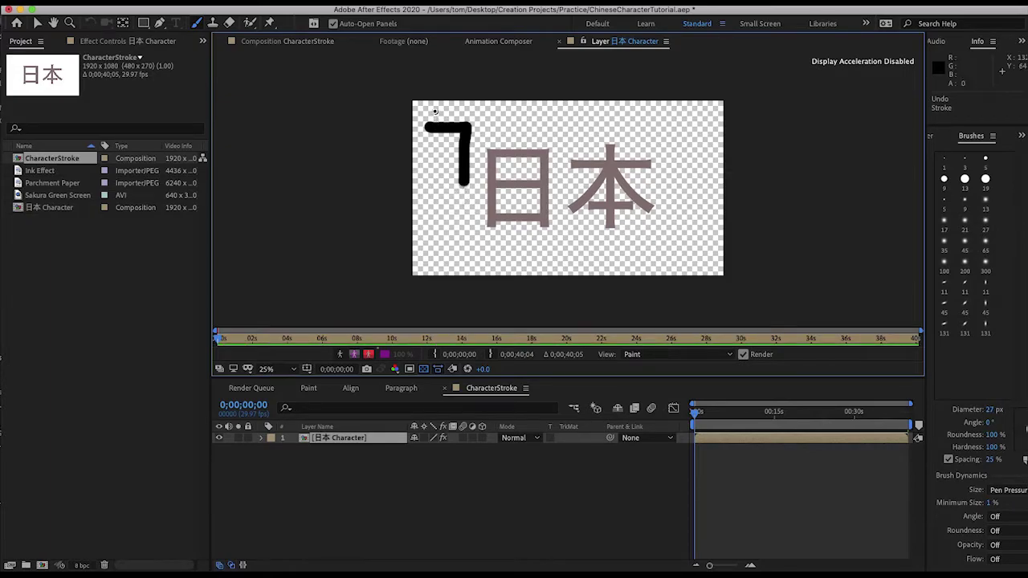
pyautogui.moveTo(434, 112)
pyautogui.mouseDown()
pyautogui.moveTo(460, 112)
pyautogui.moveTo(479, 167)
pyautogui.mouseUp()
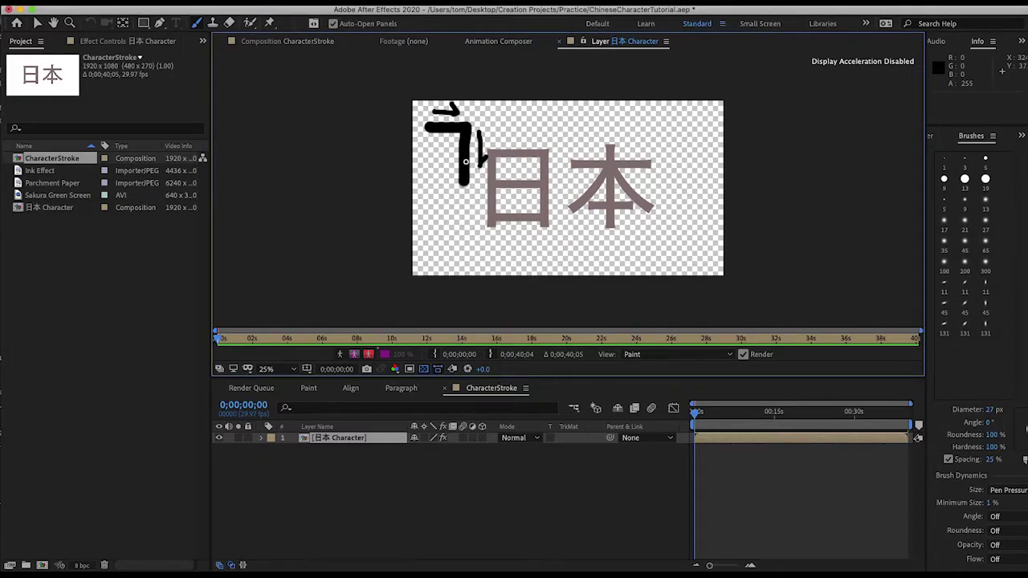
pyautogui.hotkey('ctrl', 'z')
pyautogui.hotkey('ctrl', 'z')
pyautogui.hotkey('ctrl', 'z')
pyautogui.hotkey('ctrl', 'z')
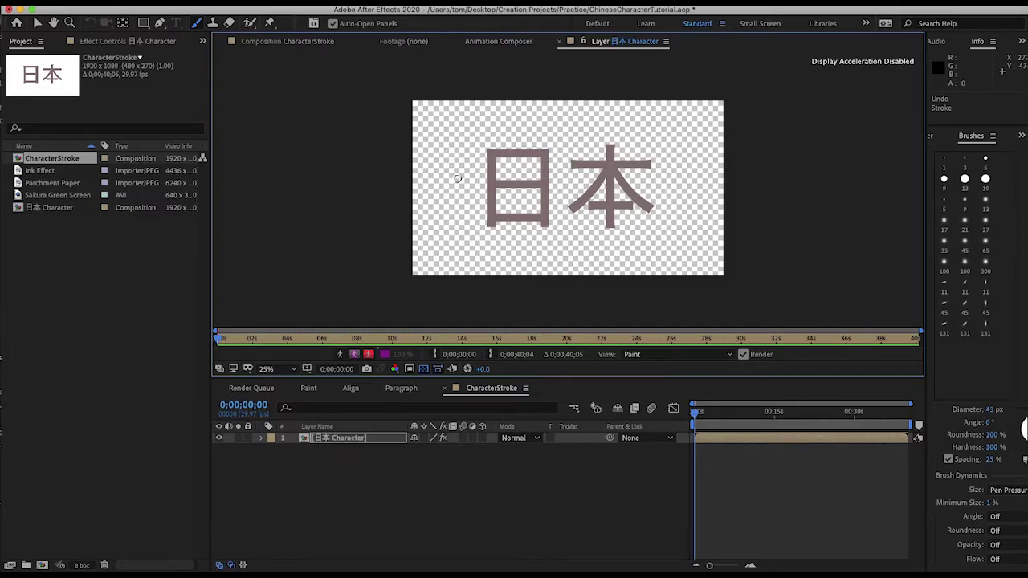
# Enlarge the brush to about 51 px and undo a test stroke on 日's left edge
pyautogui.moveTo(465, 161)
pyautogui.mouseDown()
pyautogui.moveTo(492, 182)
pyautogui.moveTo(473, 181)
pyautogui.mouseUp()
pyautogui.hotkey('ctrl', 'z')
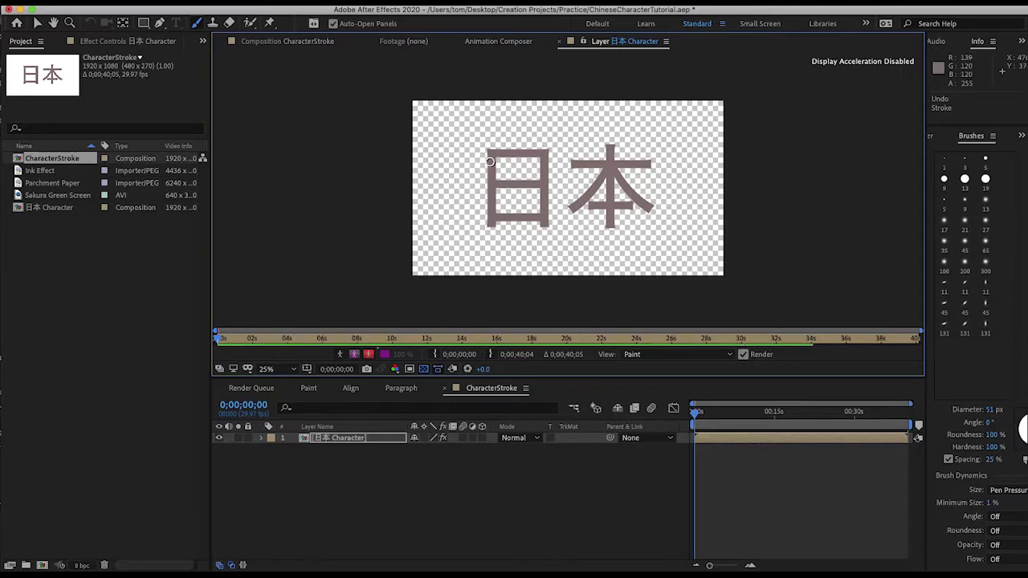
pyautogui.moveTo(490, 159); pyautogui.dragTo(486, 180)
pyautogui.hotkey('ctrl', 'z')
# Trace the left, top, middle and bottom strokes of 日 in black
pyautogui.moveTo(490, 164); pyautogui.dragTo(490, 217)
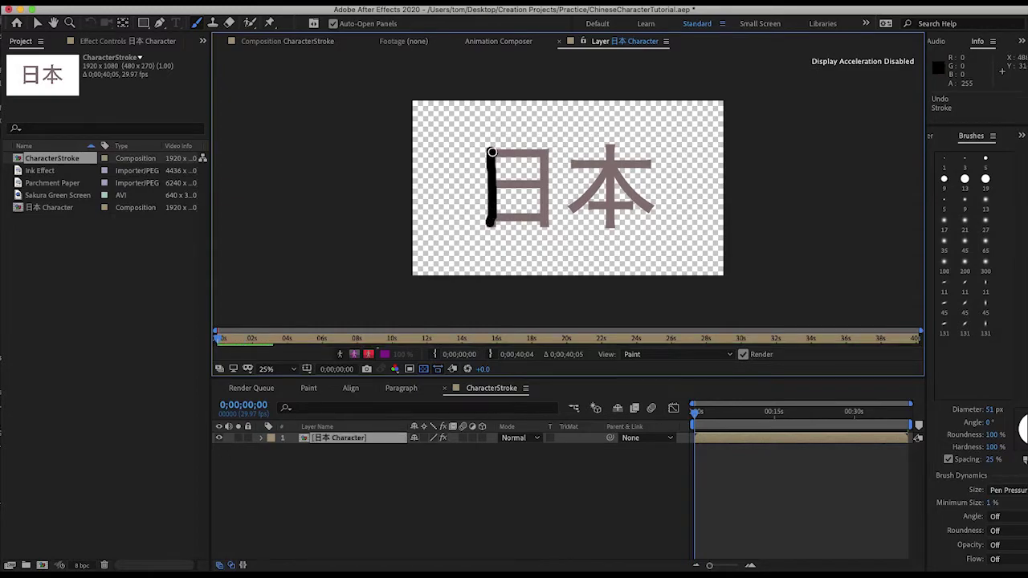
pyautogui.moveTo(490, 151)
pyautogui.mouseDown()
pyautogui.moveTo(546, 152)
pyautogui.moveTo(546, 230)
pyautogui.mouseUp()
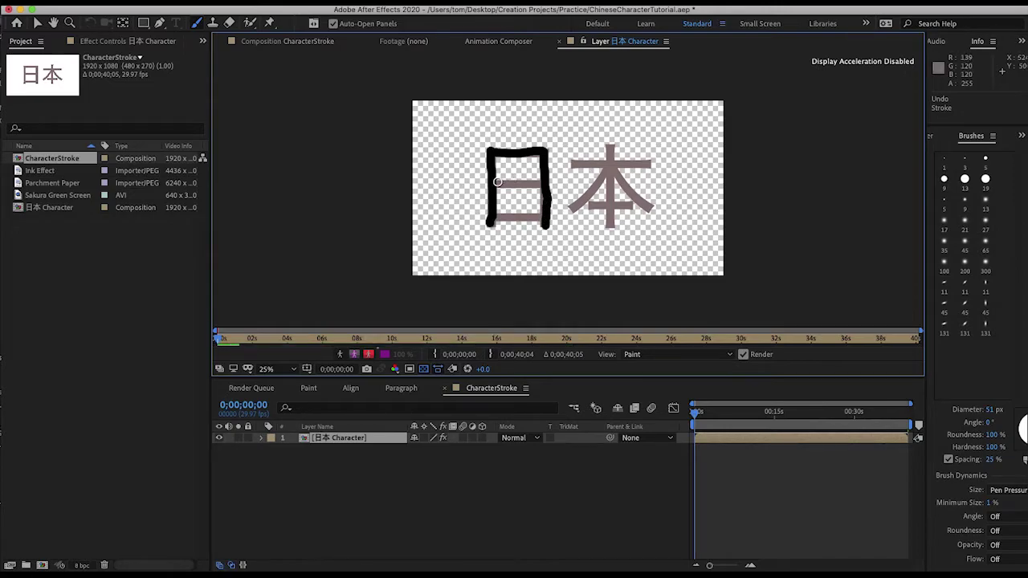
pyautogui.moveTo(496, 182); pyautogui.dragTo(545, 184)
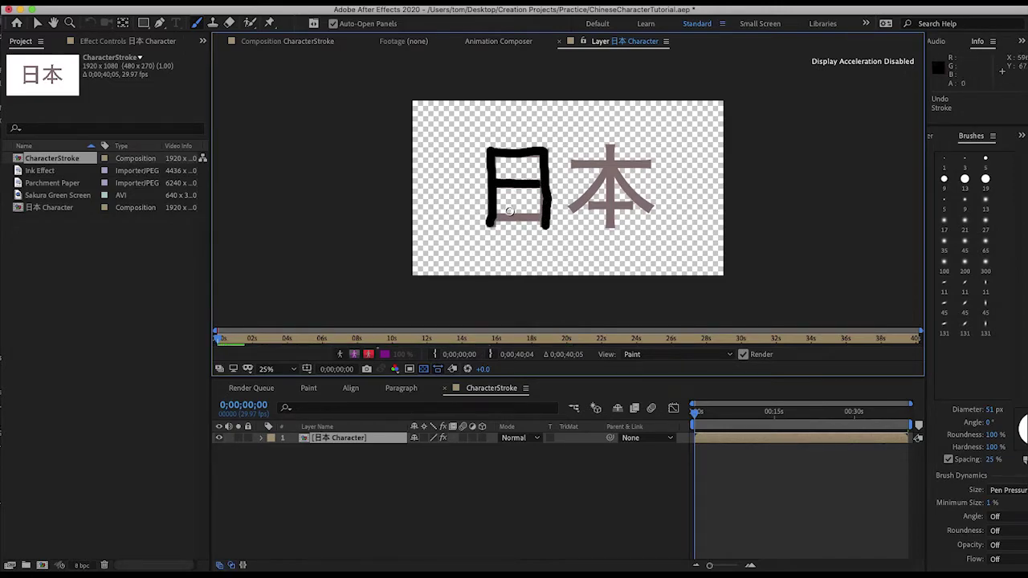
pyautogui.moveTo(494, 217); pyautogui.dragTo(539, 217)
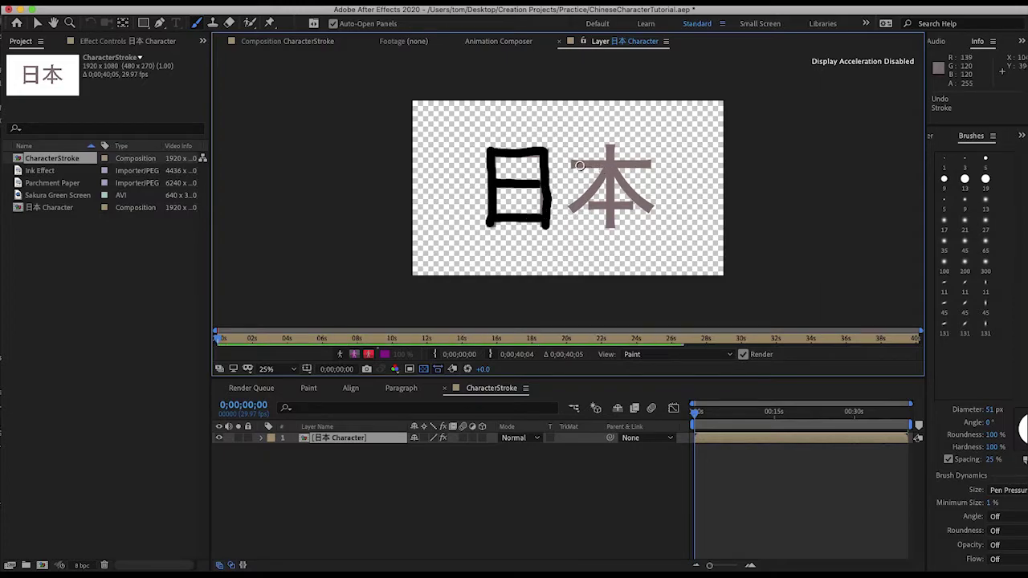
# Trace 本's top bar, central vertical and diagonal strokes in black, finishing the painting
pyautogui.moveTo(575, 163)
pyautogui.mouseDown()
pyautogui.moveTo(652, 163)
pyautogui.moveTo(610, 159)
pyautogui.moveTo(599, 188)
pyautogui.moveTo(569, 210)
pyautogui.mouseUp()
pyautogui.moveTo(611, 165); pyautogui.dragTo(610, 230)
pyautogui.moveTo(612, 146)
pyautogui.mouseDown()
pyautogui.moveTo(613, 168)
pyautogui.moveTo(642, 202)
pyautogui.mouseUp()
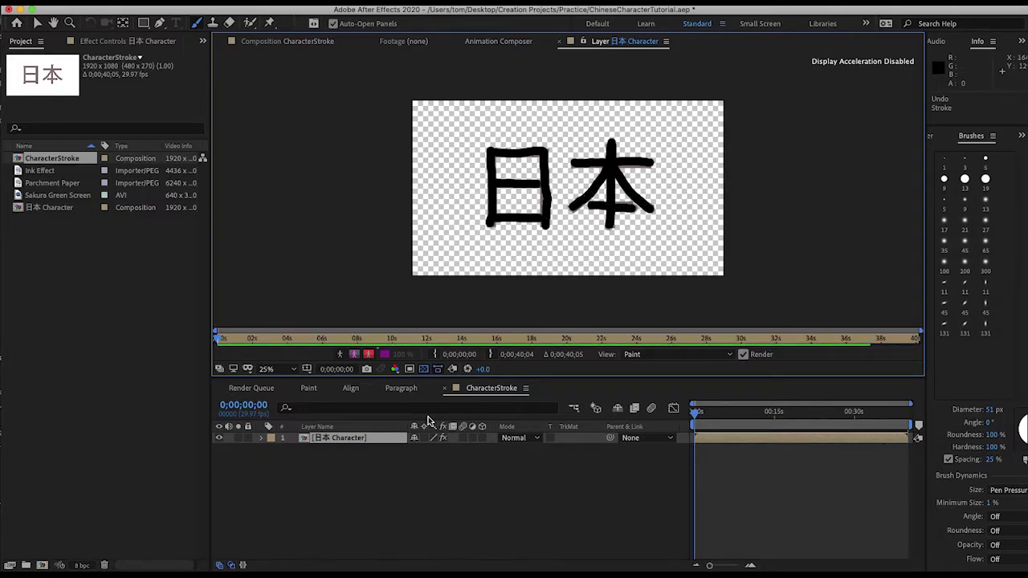
pyautogui.click(432, 473)
pyautogui.press('v')
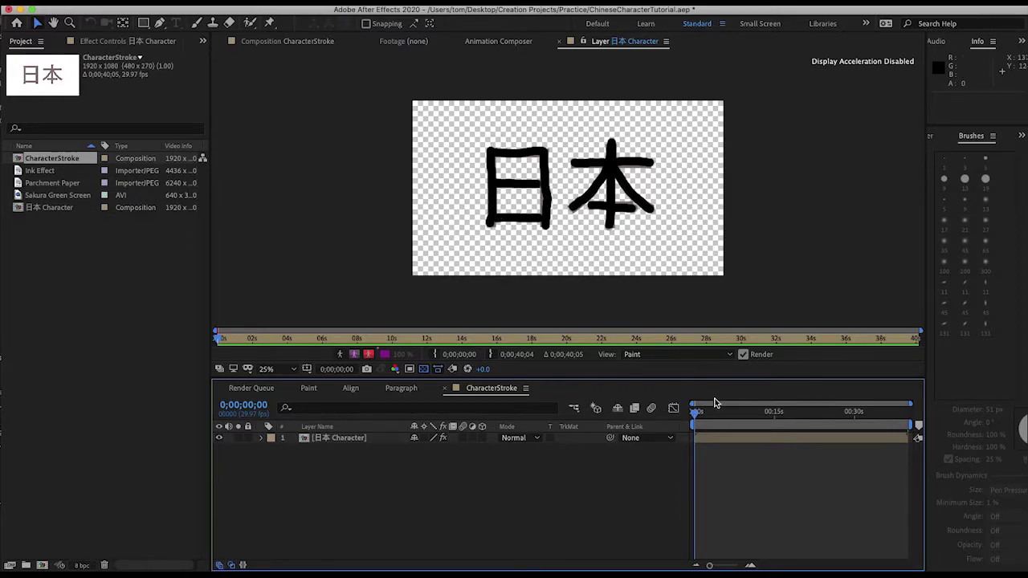
# Expand the 日本 Character layer's Effects > Paint to list its brush strokes
pyautogui.click(262, 439)
pyautogui.click(273, 452)
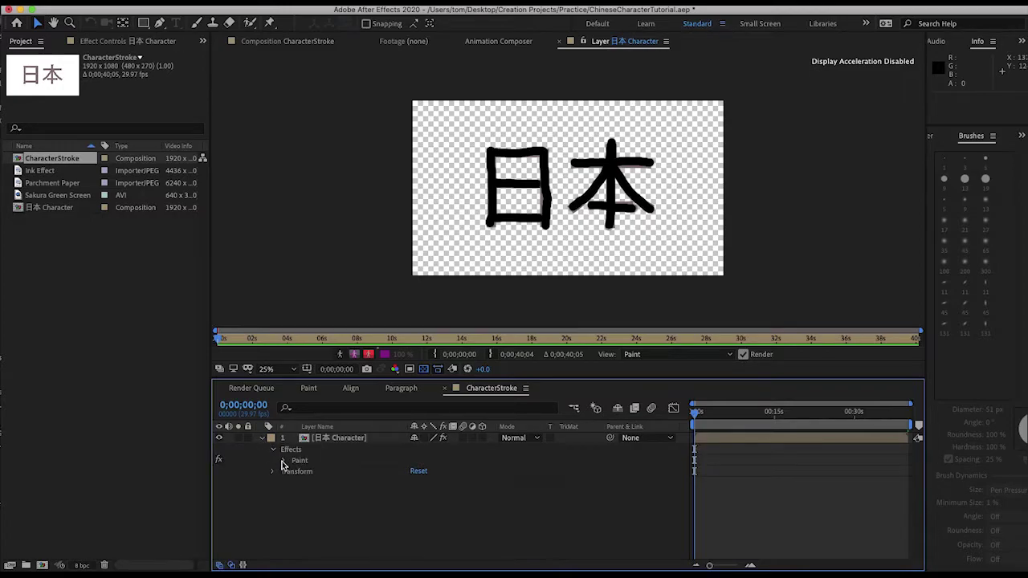
pyautogui.click(282, 461)
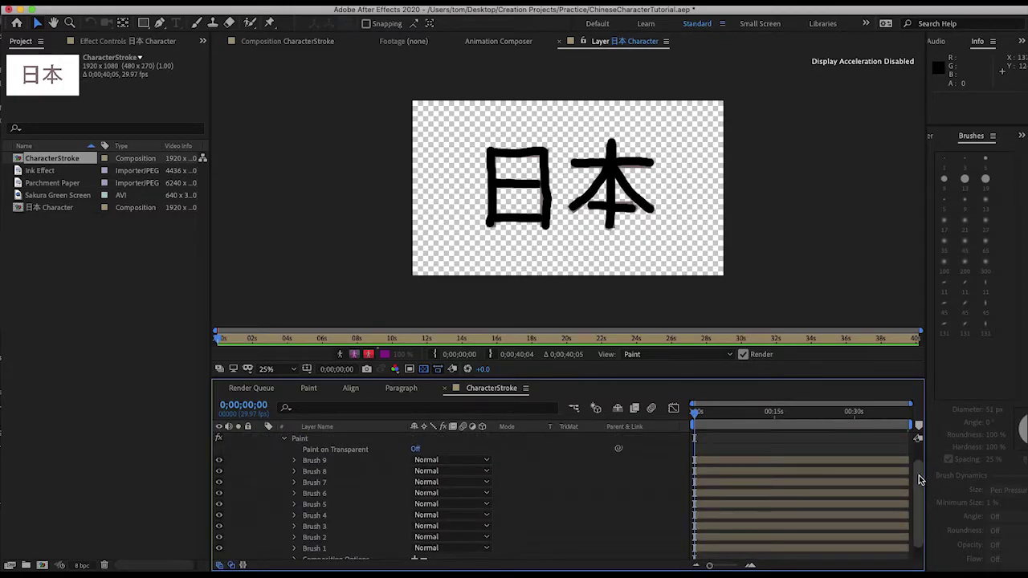
pyautogui.scroll(-1, 920, 480)
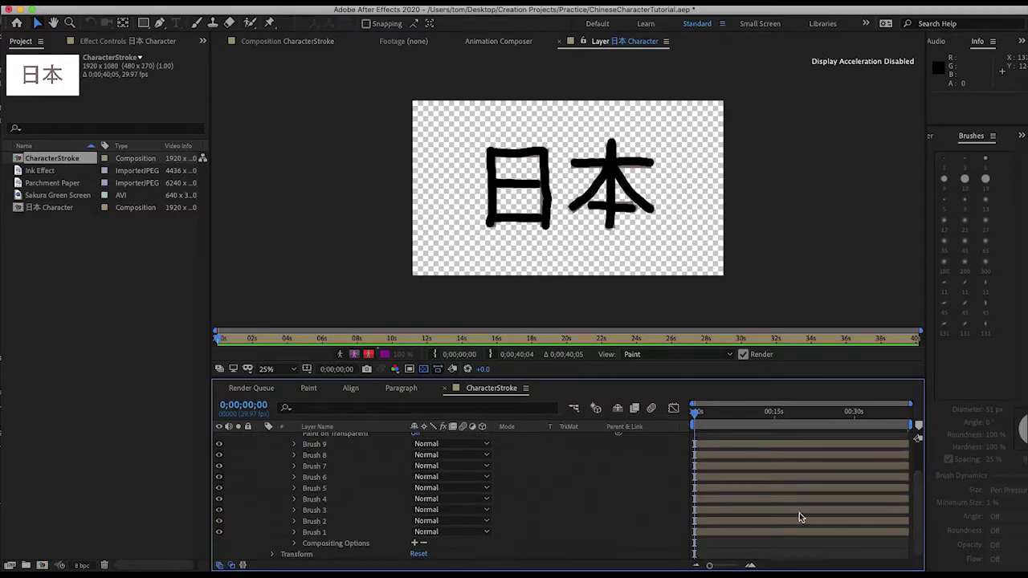
# Select Brush 1 through Brush 5 in turn, then Brush 1 again, to check each stroke
pyautogui.click(320, 533)
pyautogui.click(325, 523)
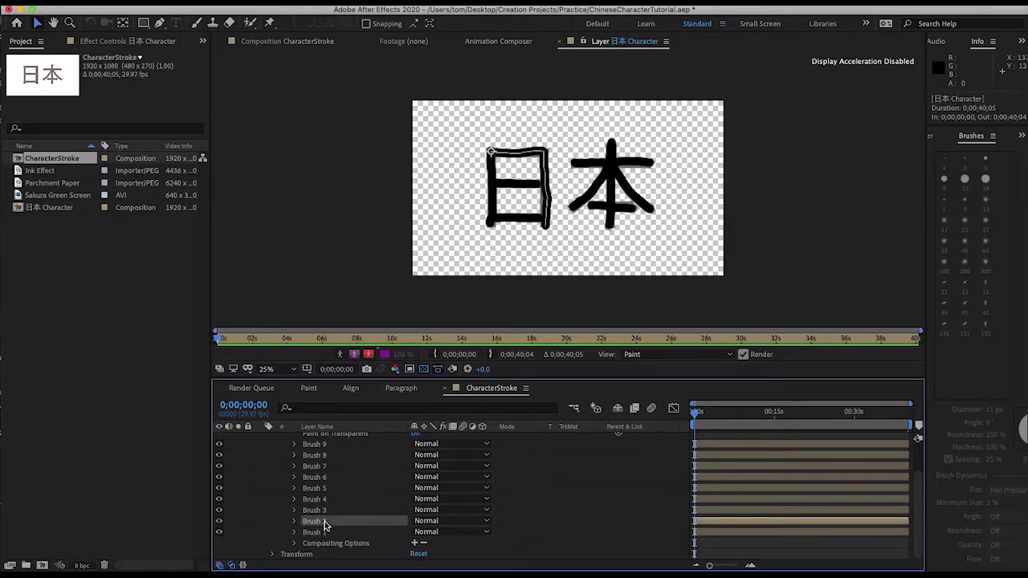
pyautogui.click(324, 510)
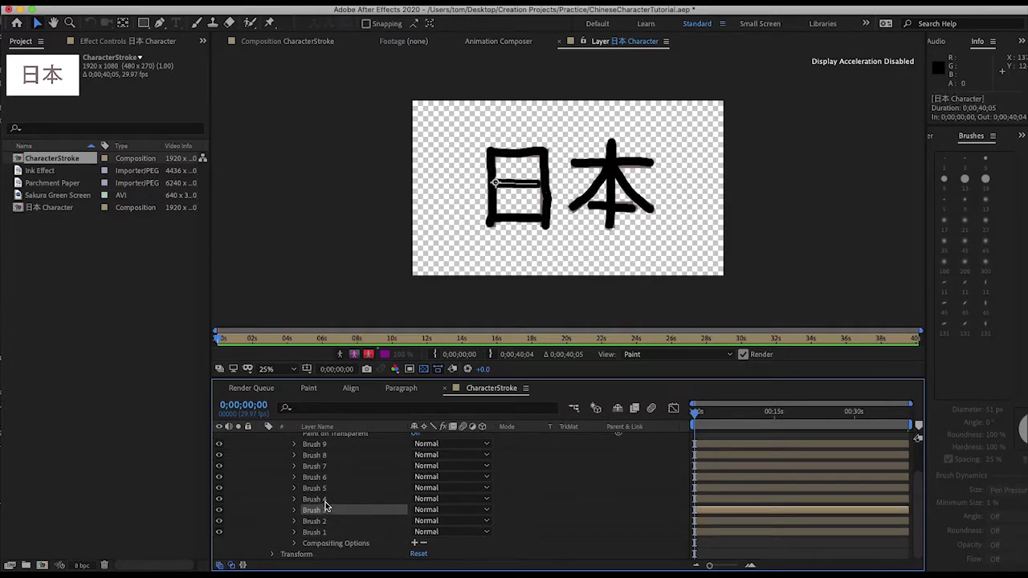
pyautogui.click(325, 499)
pyautogui.click(326, 488)
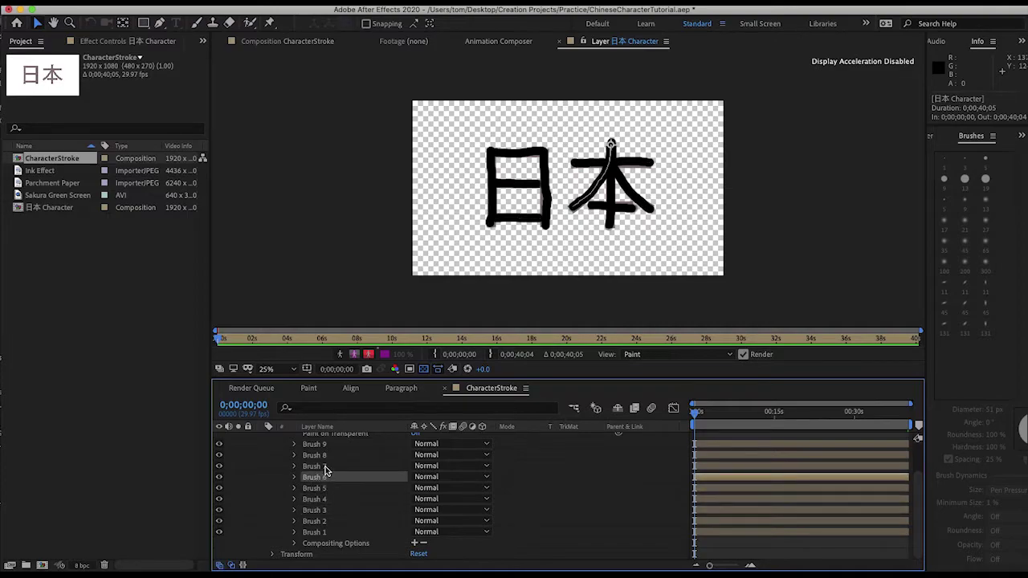
pyautogui.scroll(1, 325, 472)
pyautogui.scroll(1, 326, 470)
pyautogui.scroll(-2, 326, 471)
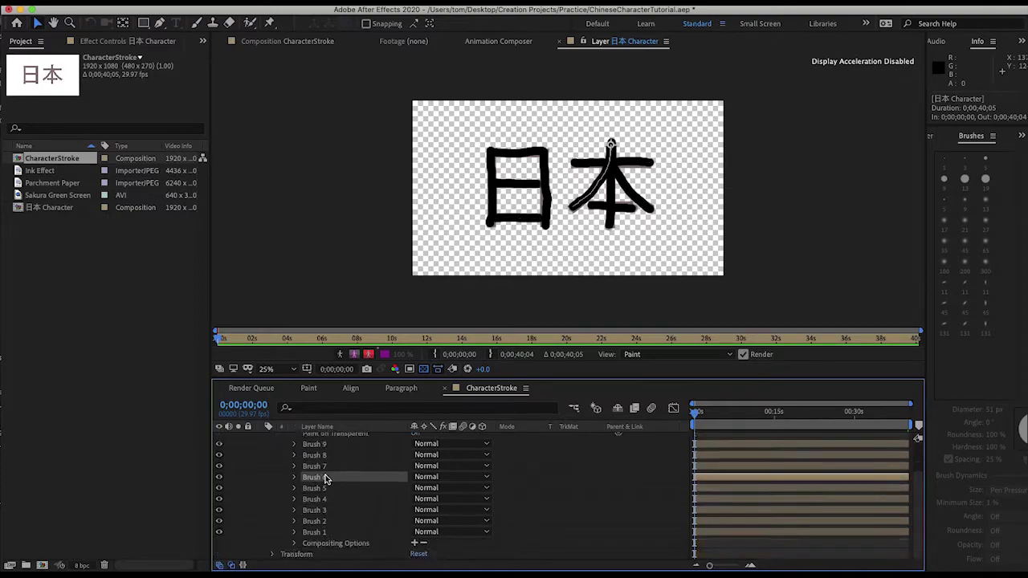
pyautogui.click(325, 532)
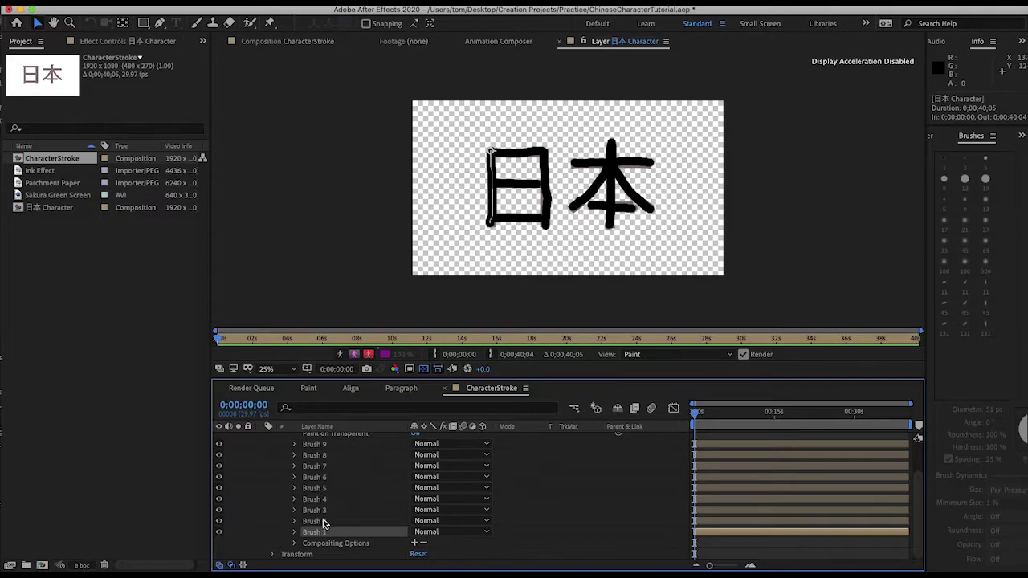
pyautogui.scroll(2, 358, 441)
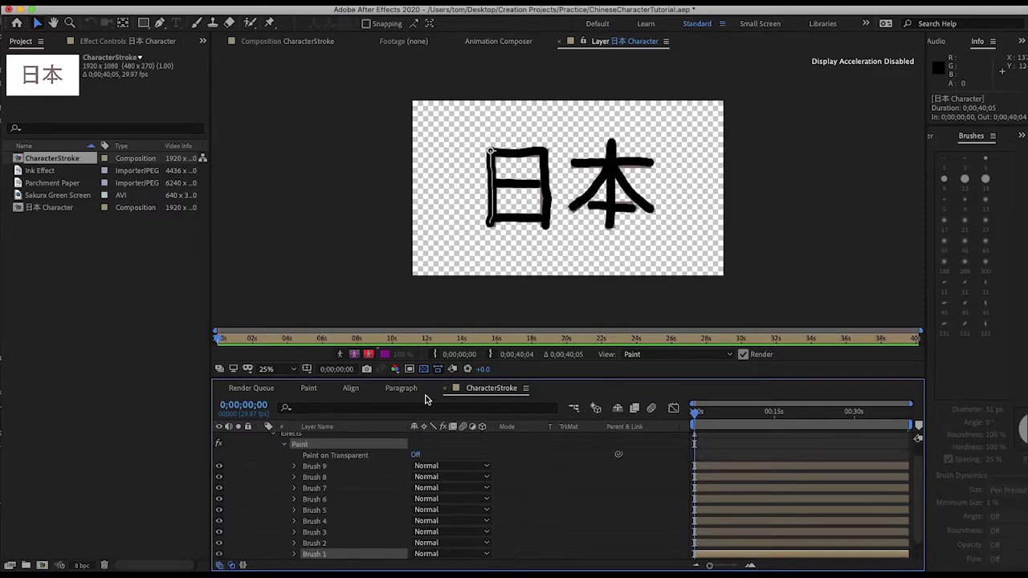
# Filter the Timeline to the End properties, keyframe them all, and set every stroke End to 0%
pyautogui.click(384, 409)
pyautogui.write('end')
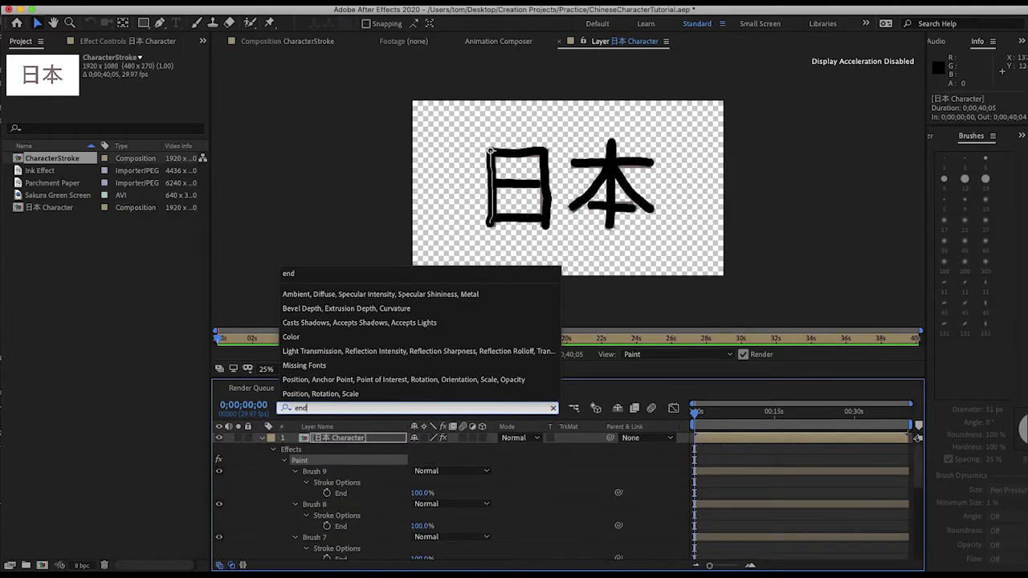
pyautogui.click(301, 277)
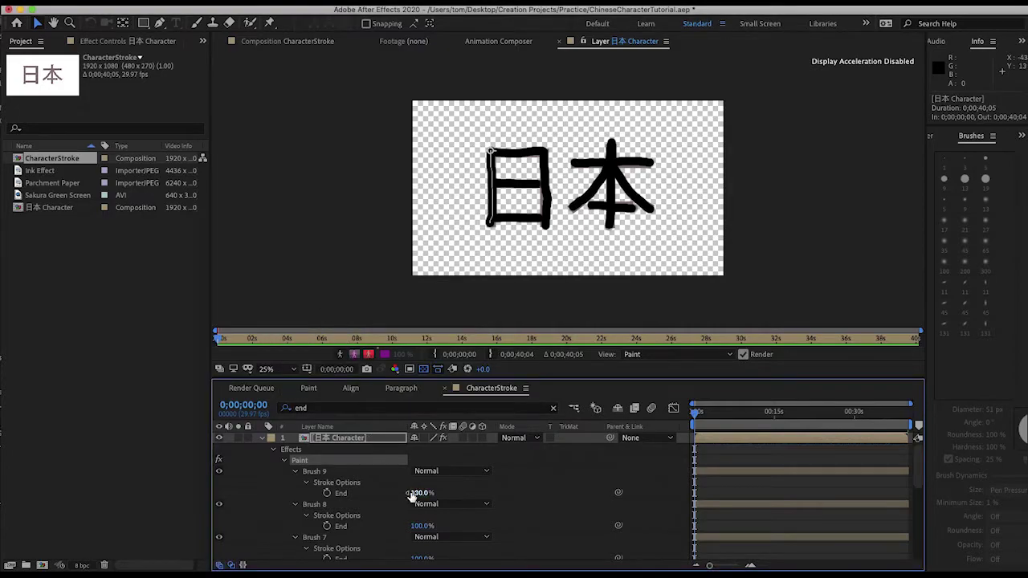
pyautogui.scroll(-2, 336, 500)
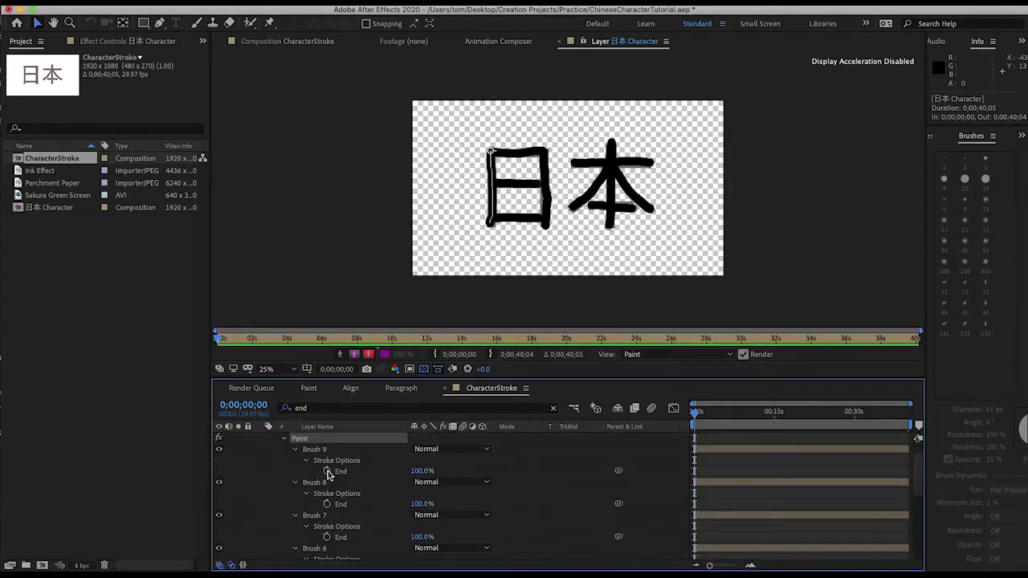
pyautogui.moveTo(322, 471); pyautogui.dragTo(305, 551)
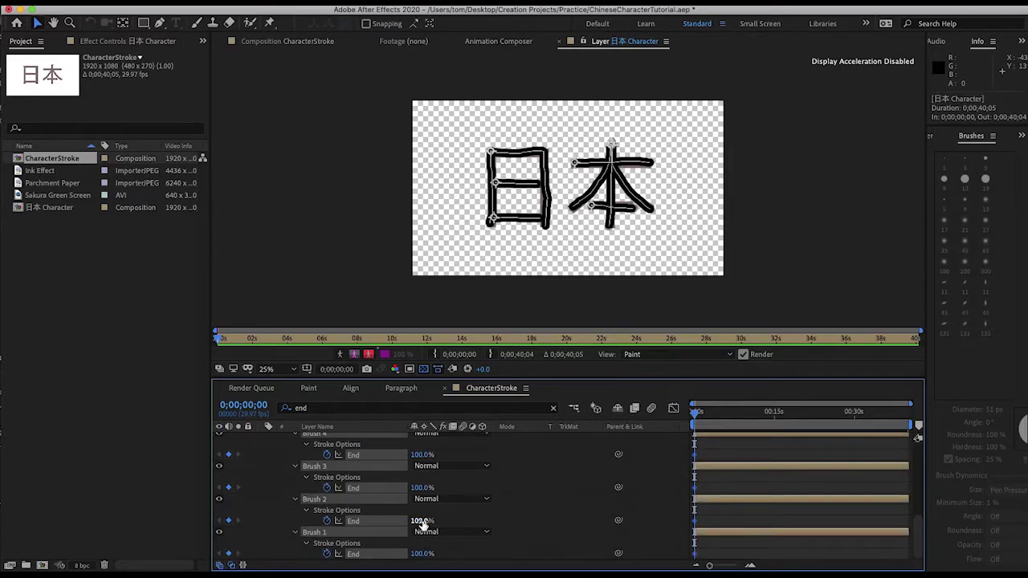
pyautogui.moveTo(421, 522); pyautogui.dragTo(340, 535)
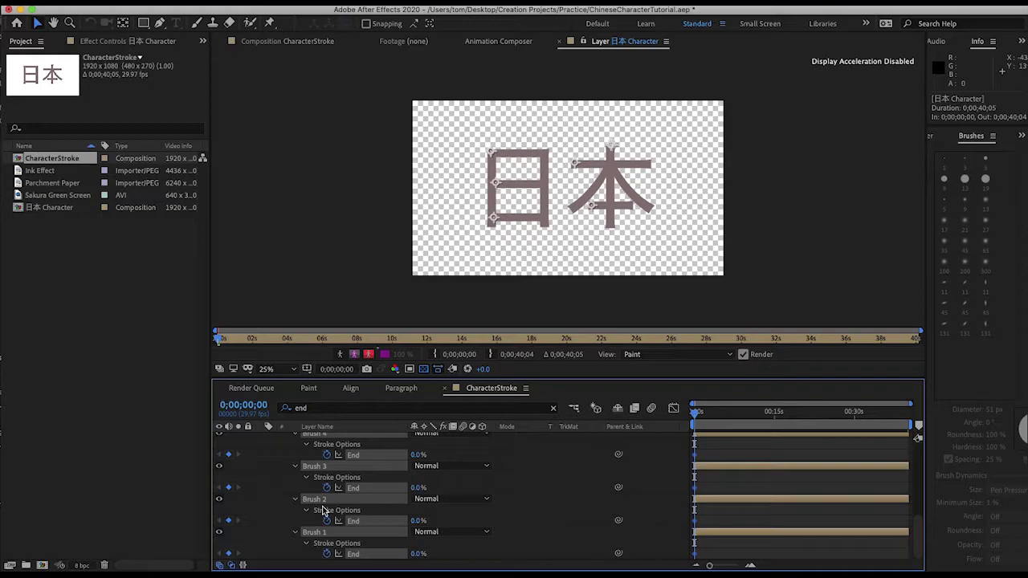
pyautogui.click(128, 486)
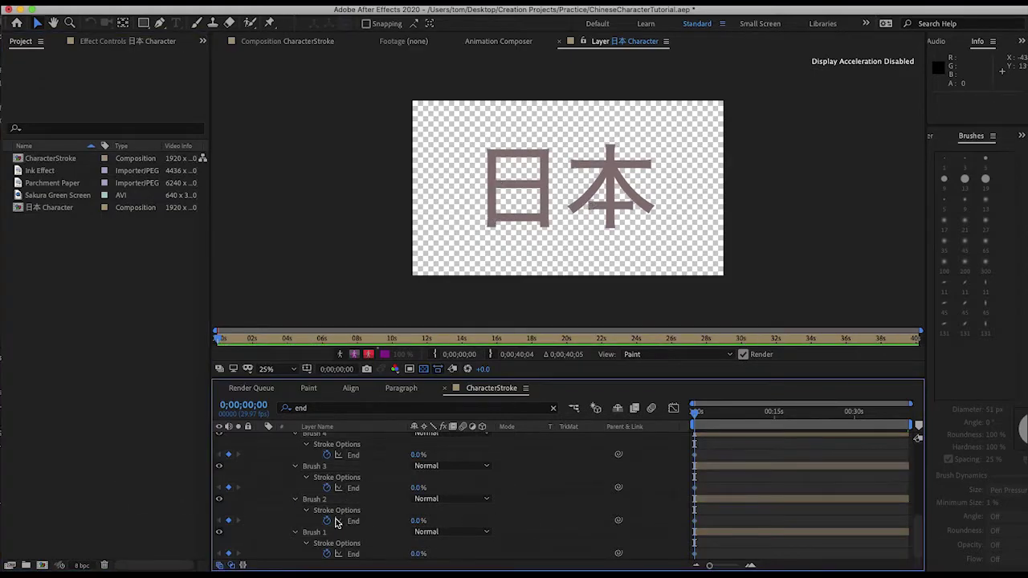
# Keyframe Brush 1 and Brush 2 End values so 日's first vertical and outline strokes draw on
pyautogui.click(319, 532)
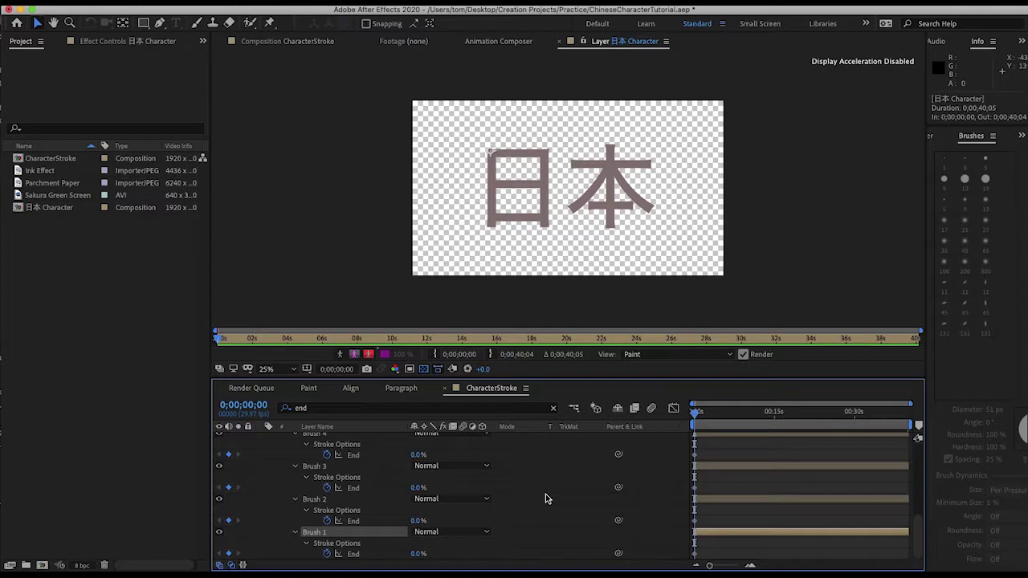
pyautogui.hotkey('shift', 'pagedown')
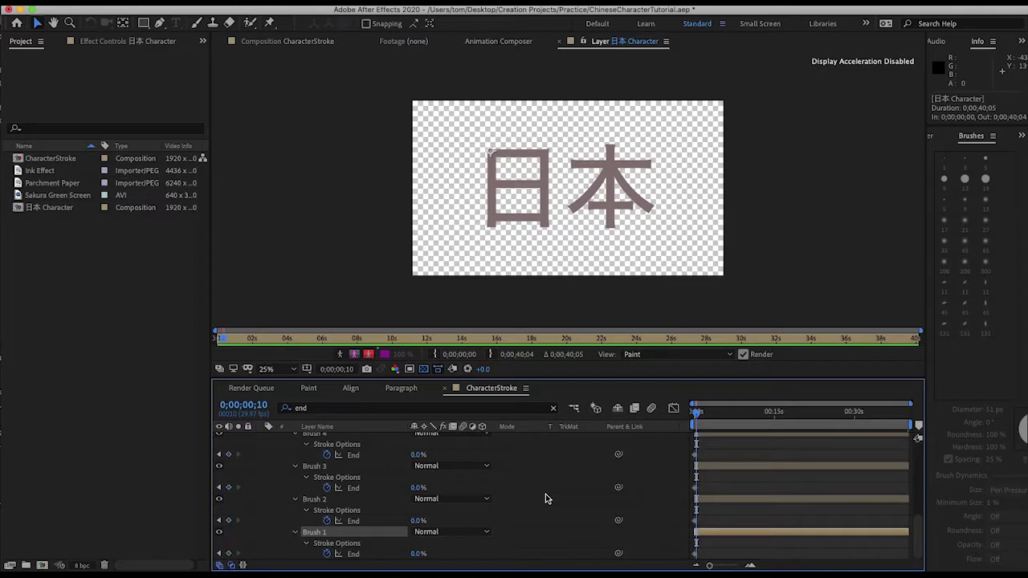
pyautogui.hotkey('shift', 'pagedown')
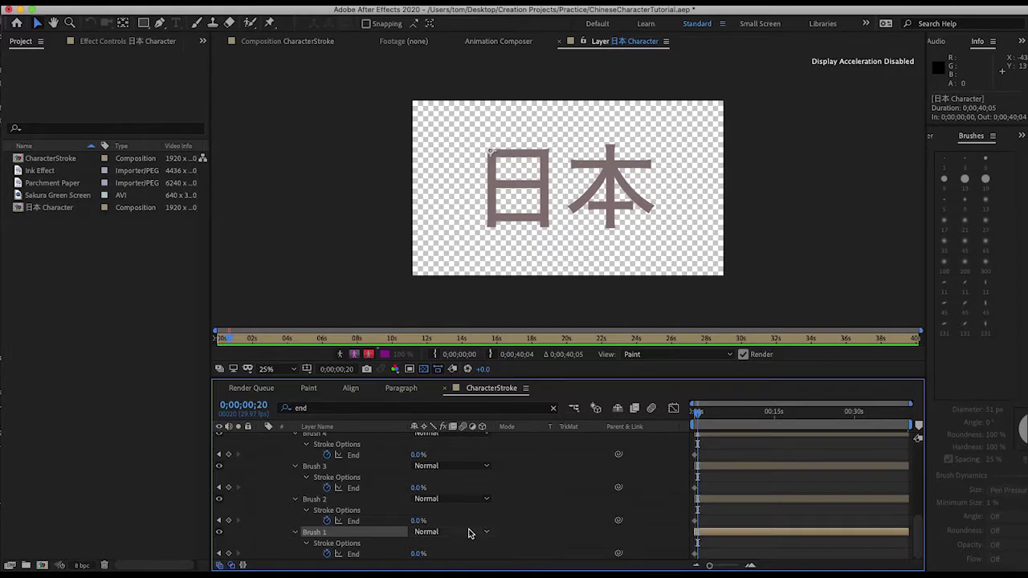
pyautogui.moveTo(419, 554); pyautogui.dragTo(510, 552)
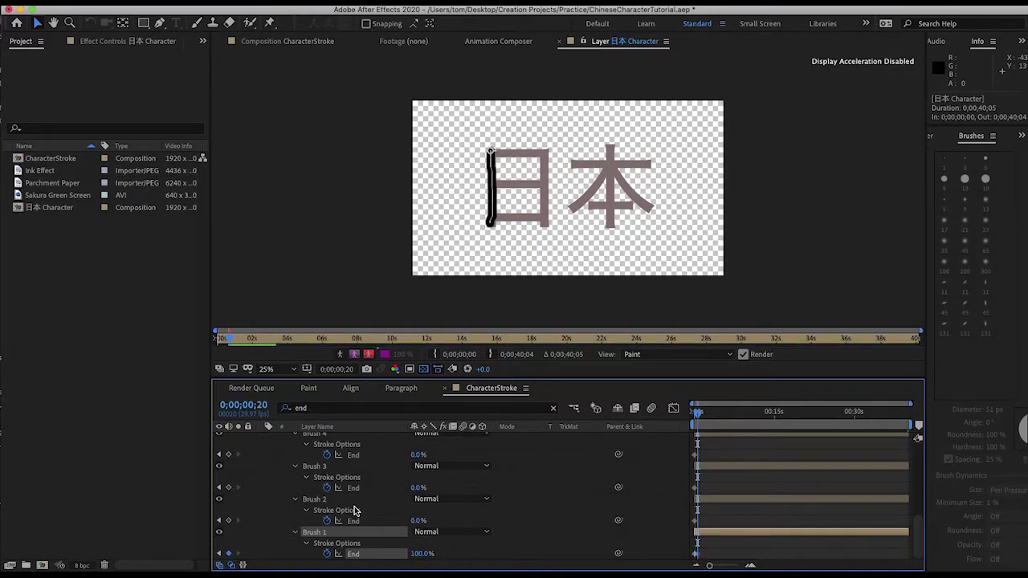
pyautogui.click(326, 499)
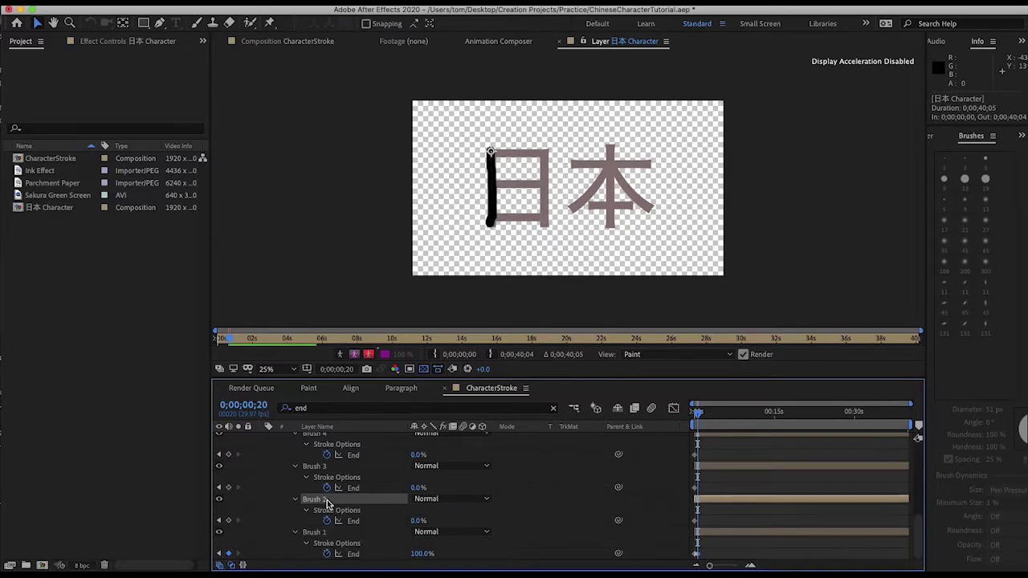
pyautogui.click(228, 521)
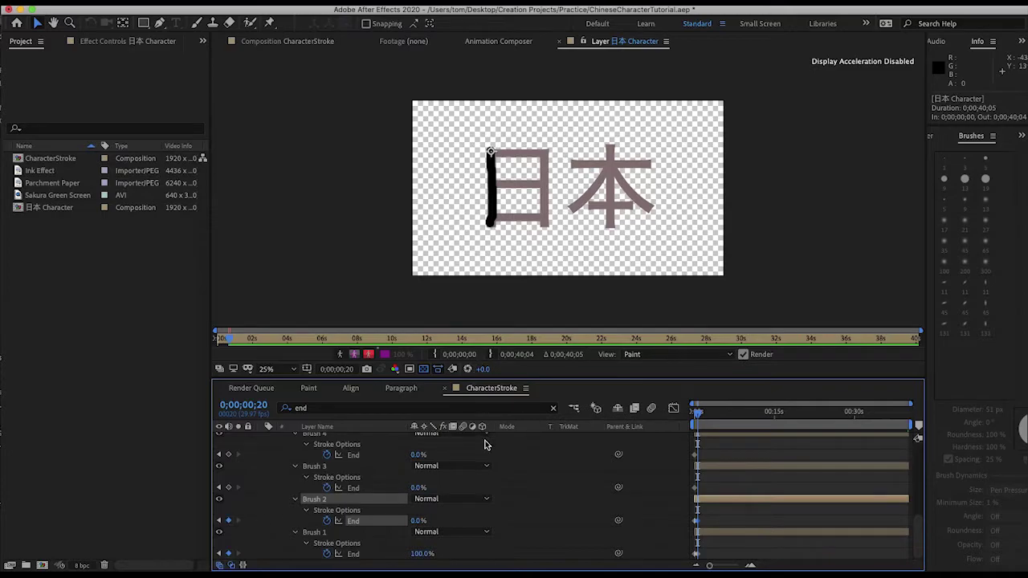
pyautogui.hotkey('shift', 'pagedown')
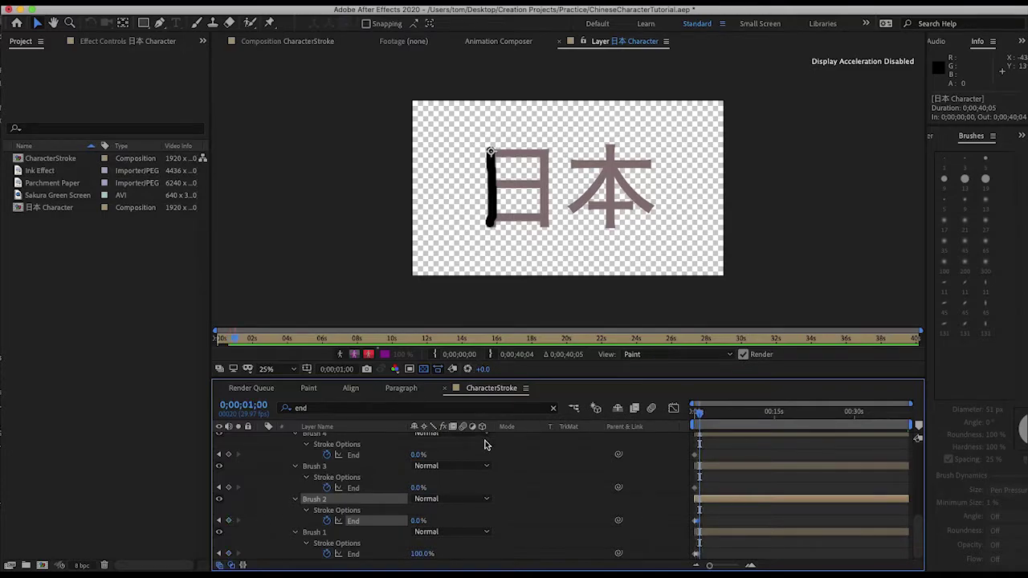
pyautogui.hotkey('shift', 'pagedown')
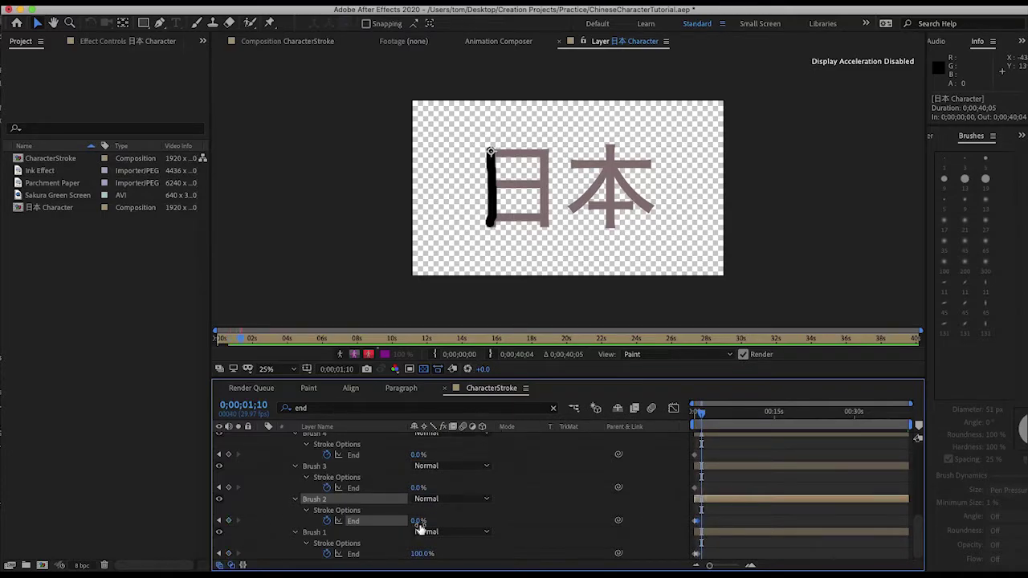
pyautogui.moveTo(418, 520); pyautogui.dragTo(494, 520)
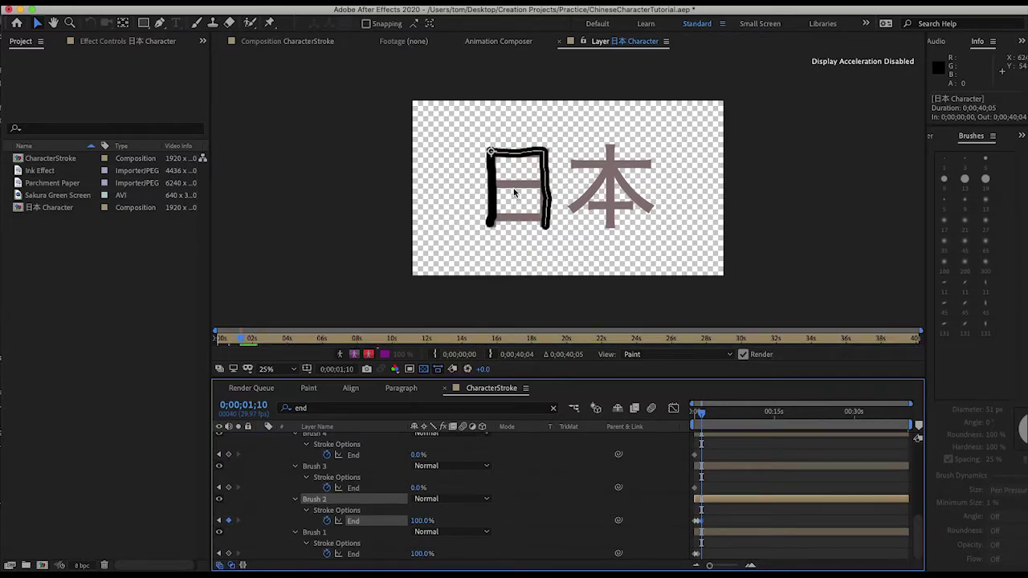
# Keyframe Brush 3 and Brush 4 End from 0% to 100% for 日's middle and bottom strokes
pyautogui.click(228, 488)
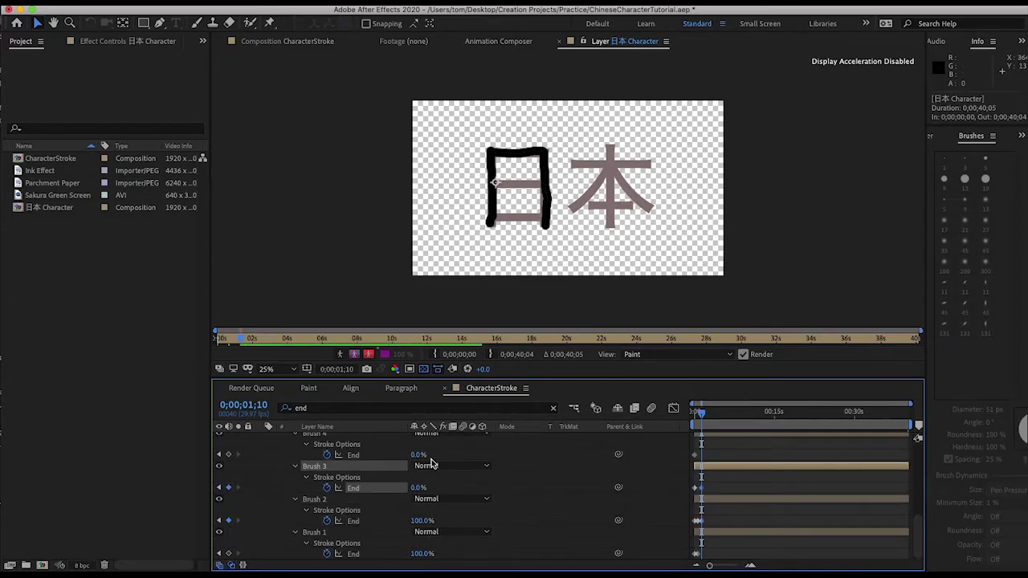
pyautogui.moveTo(417, 487); pyautogui.dragTo(468, 495)
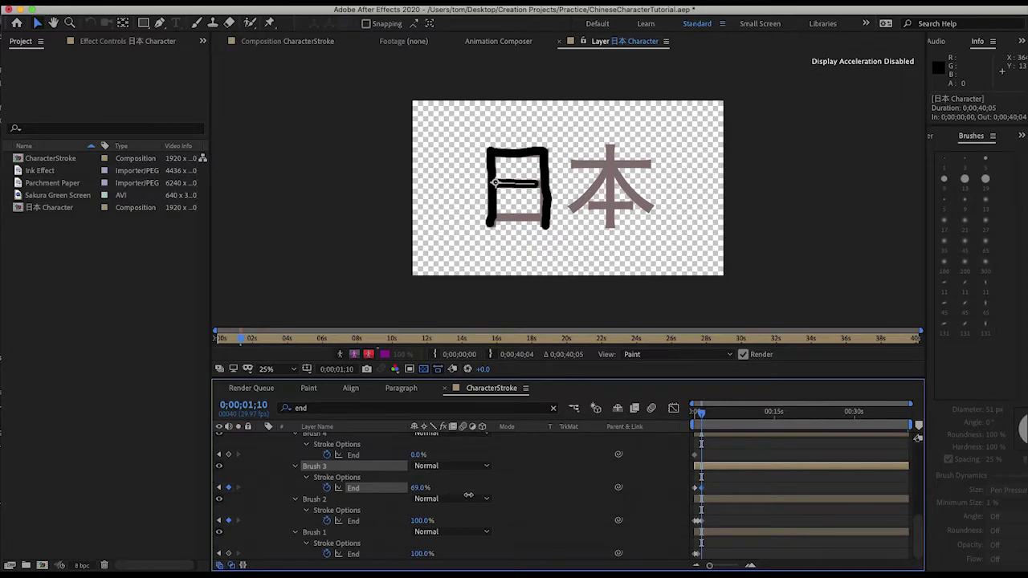
pyautogui.moveTo(462, 494)
pyautogui.mouseDown()
pyautogui.moveTo(451, 495)
pyautogui.moveTo(482, 493)
pyautogui.moveTo(373, 492)
pyautogui.mouseUp()
pyautogui.hotkey('shift', 'pagedown')
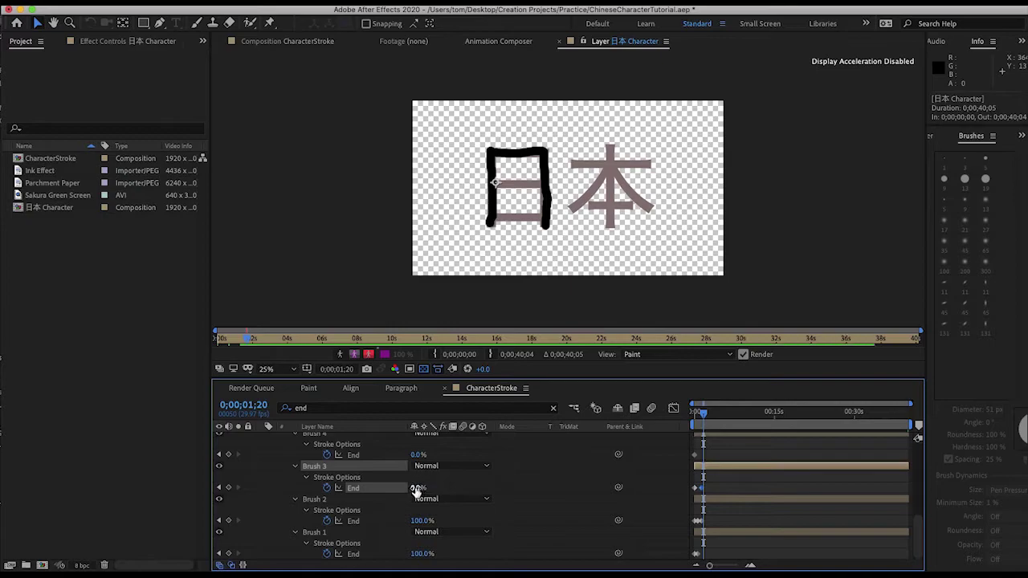
pyautogui.moveTo(419, 488); pyautogui.dragTo(547, 482)
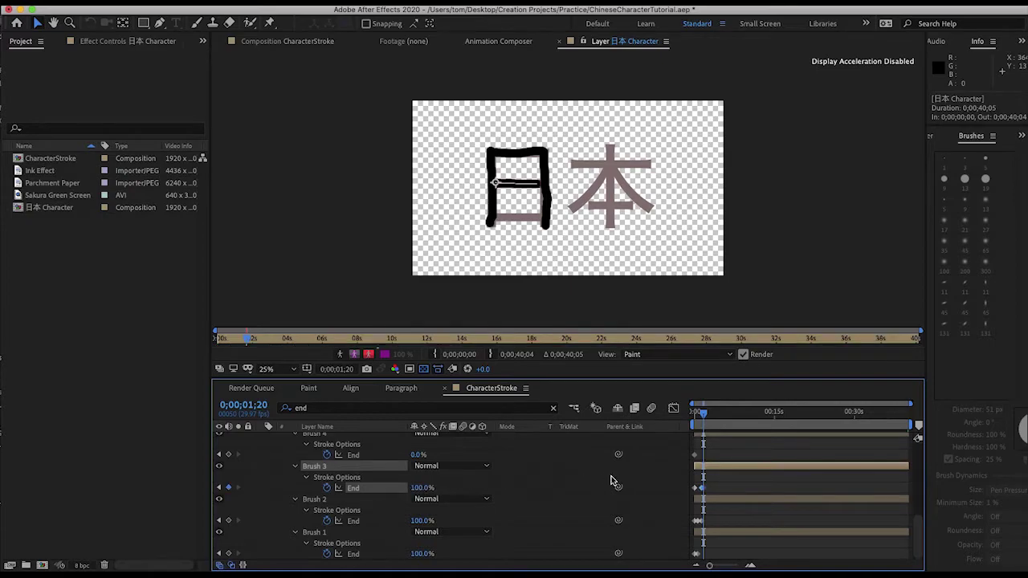
pyautogui.click(229, 454)
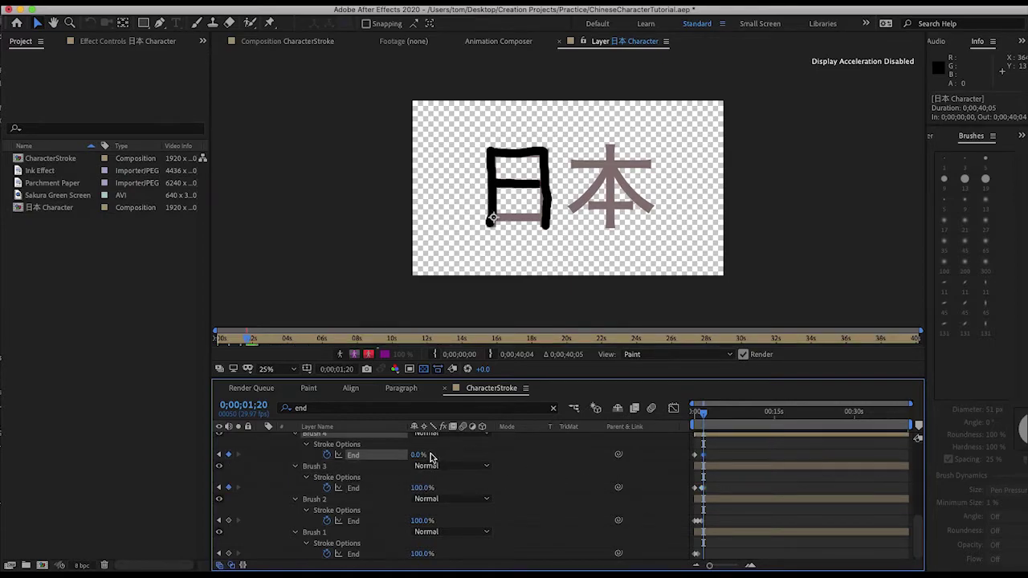
pyautogui.hotkey('shift', 'pagedown')
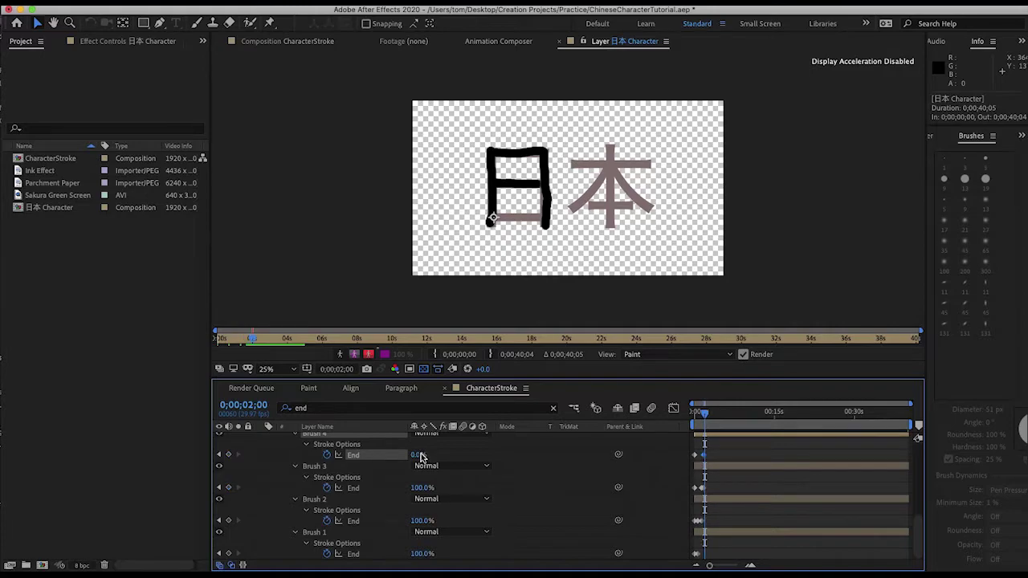
pyautogui.click(418, 455)
pyautogui.write('100')
pyautogui.press('Return')
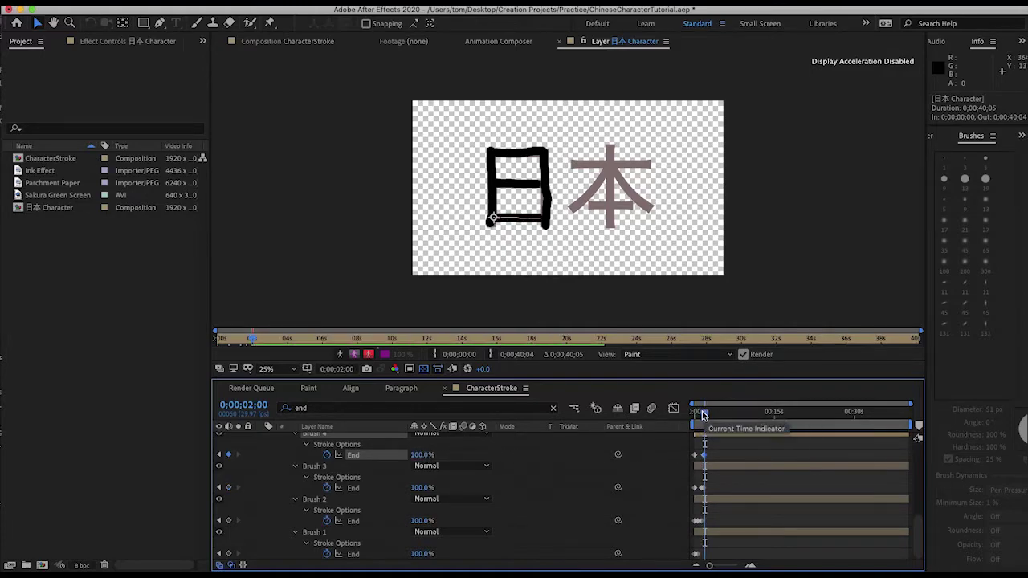
pyautogui.press('Home')
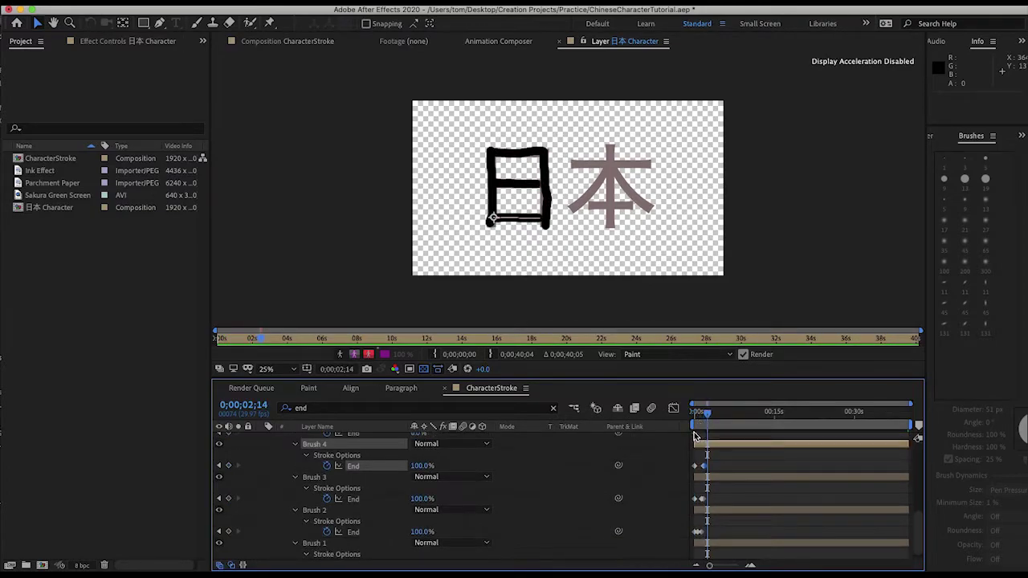
# From 2;06, keyframe Brush 5 and 6 End for 本's top horizontal and left-falling strokes
pyautogui.scroll(2, 622, 459)
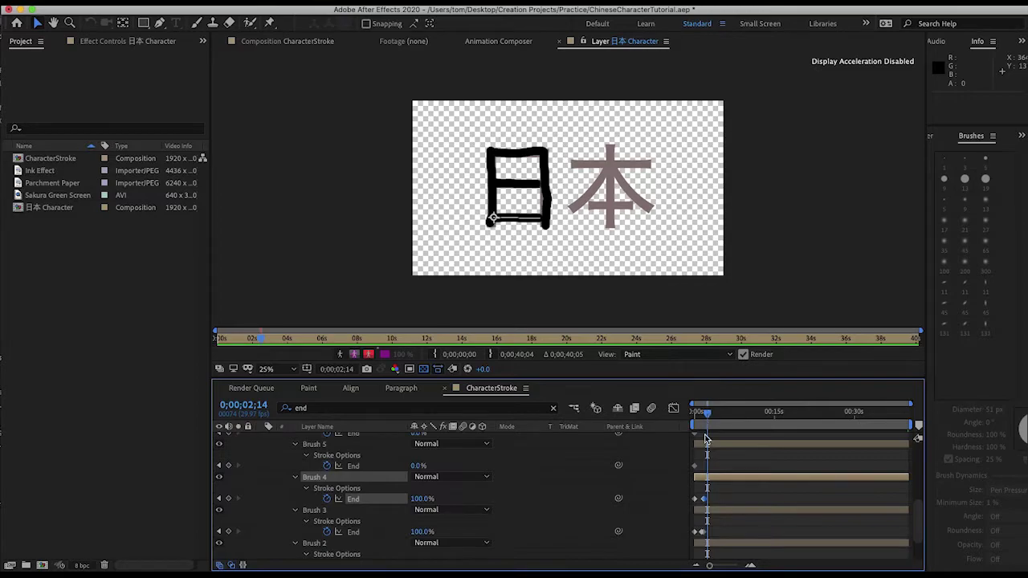
pyautogui.scroll(1, 705, 438)
pyautogui.moveTo(707, 415); pyautogui.dragTo(705, 414)
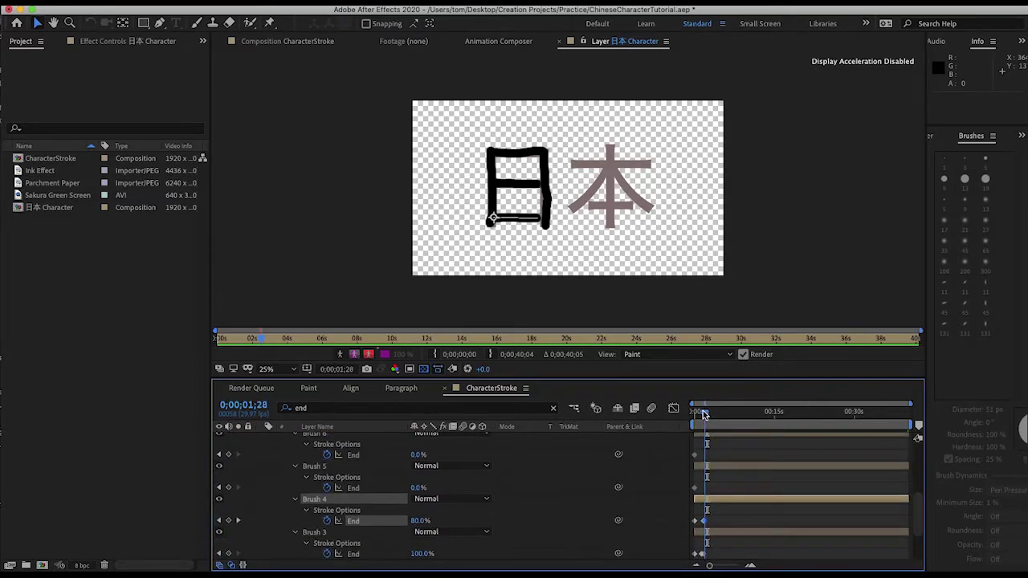
pyautogui.click(228, 488)
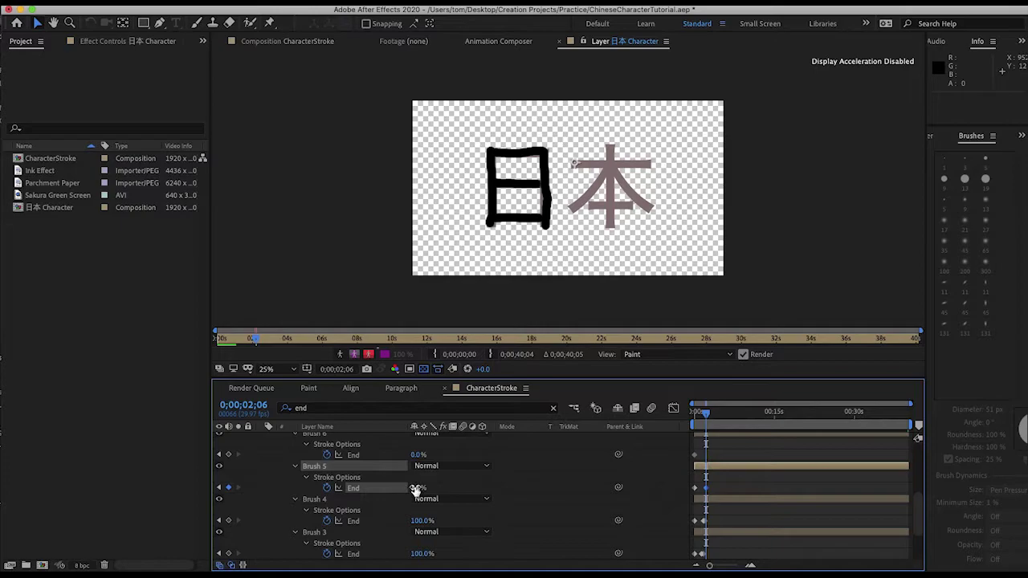
pyautogui.hotkey('shift', 'pagedown')
pyautogui.hotkey('shift', 'pagedown')
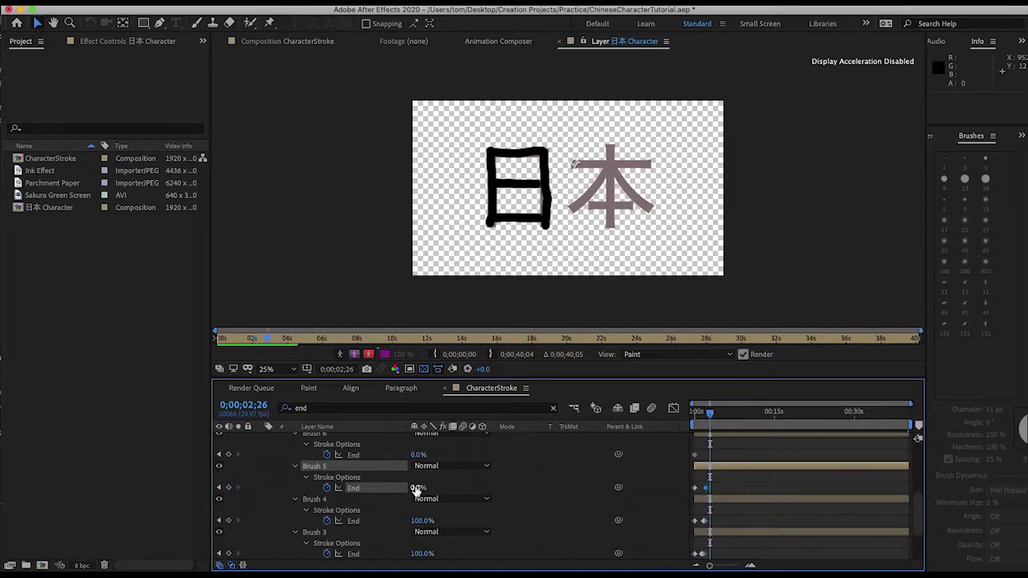
pyautogui.moveTo(415, 490); pyautogui.dragTo(579, 488)
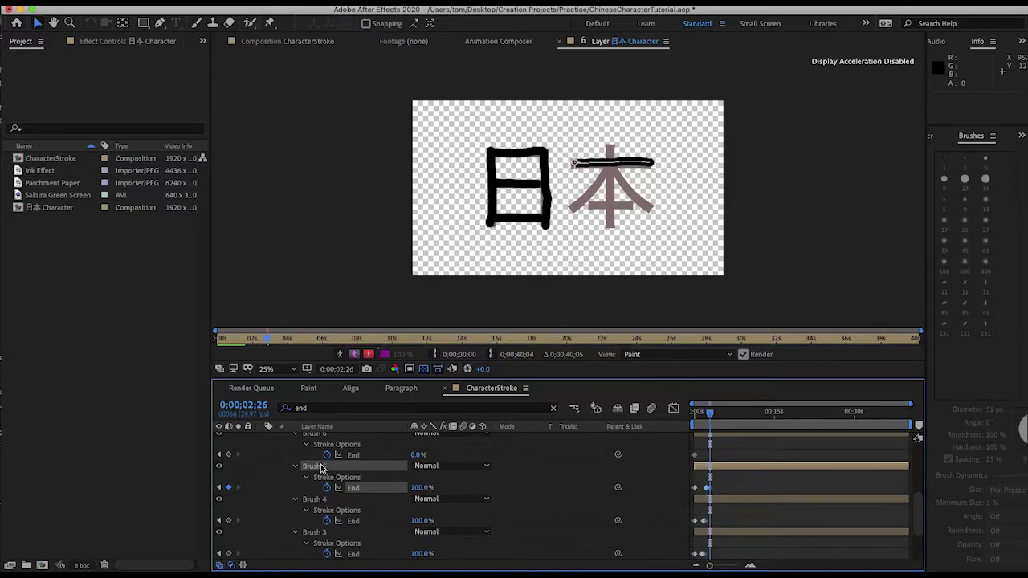
pyautogui.click(228, 455)
pyautogui.hotkey('shift', 'pagedown')
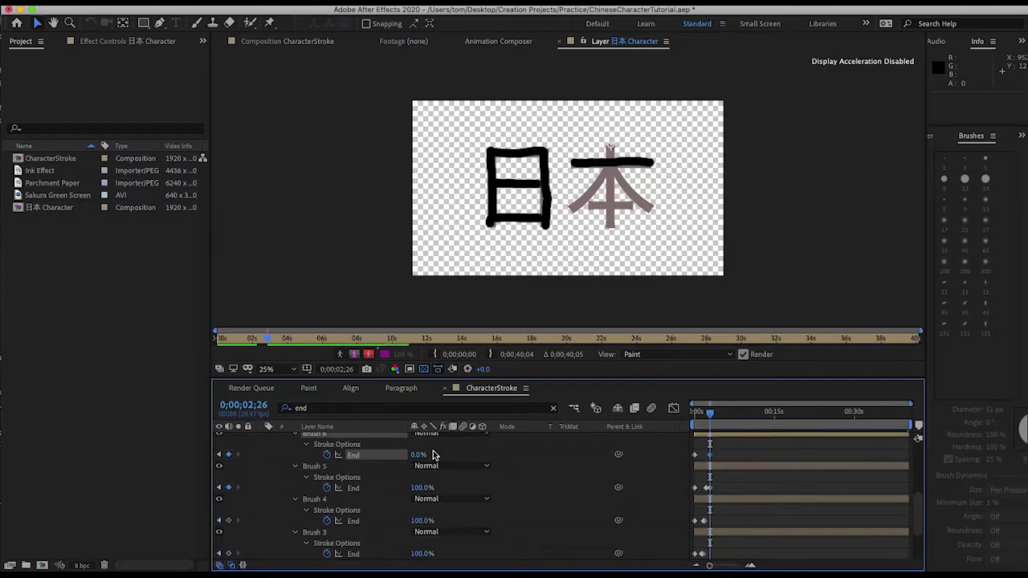
pyautogui.hotkey('shift', 'pagedown')
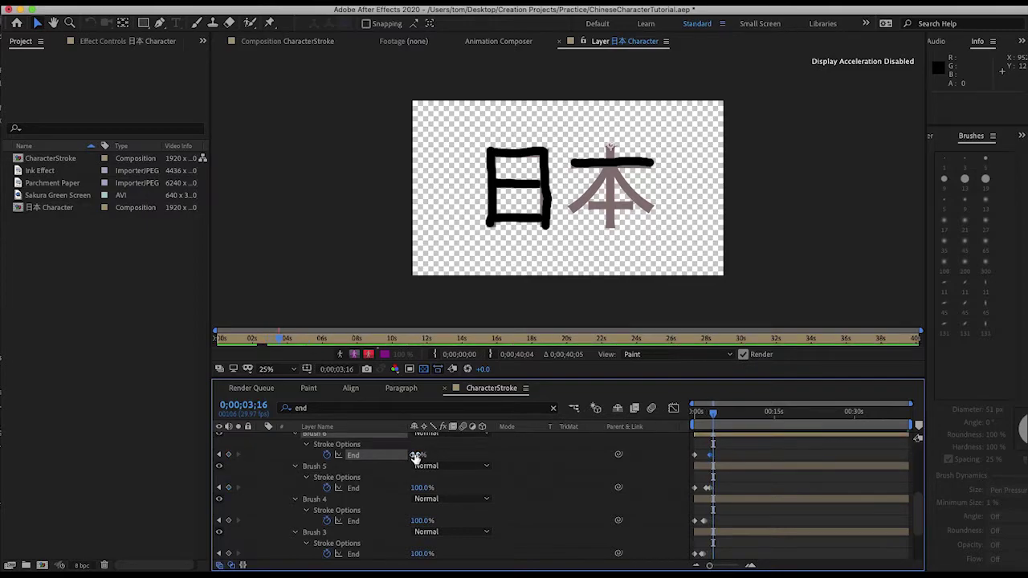
pyautogui.moveTo(418, 455); pyautogui.dragTo(479, 476)
# Keyframe Brush 7 and 8 End for 本's vertical and right-falling strokes, ten frames apart
pyautogui.scroll(3, 478, 475)
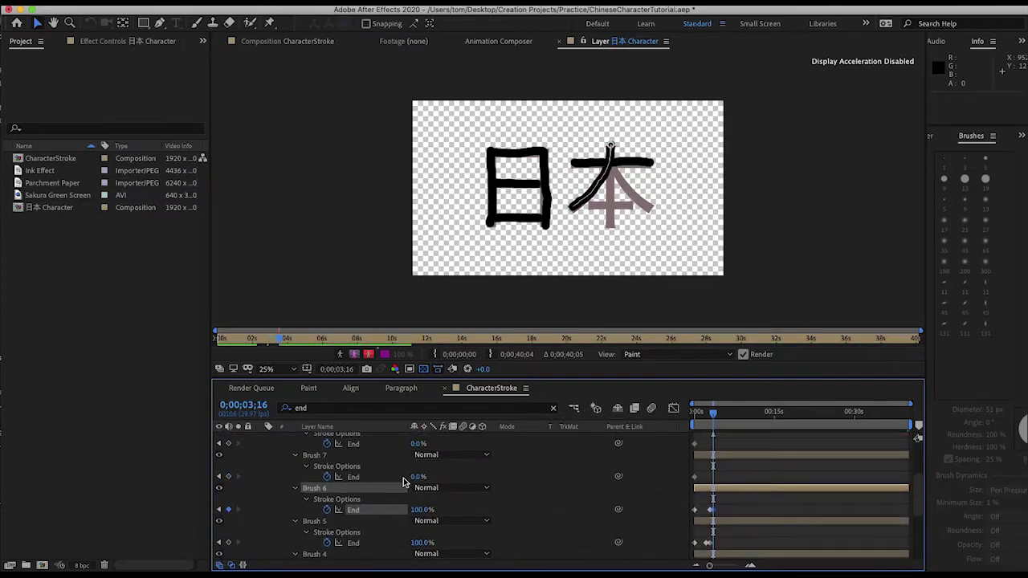
pyautogui.click(228, 476)
pyautogui.hotkey('shift', 'pagedown')
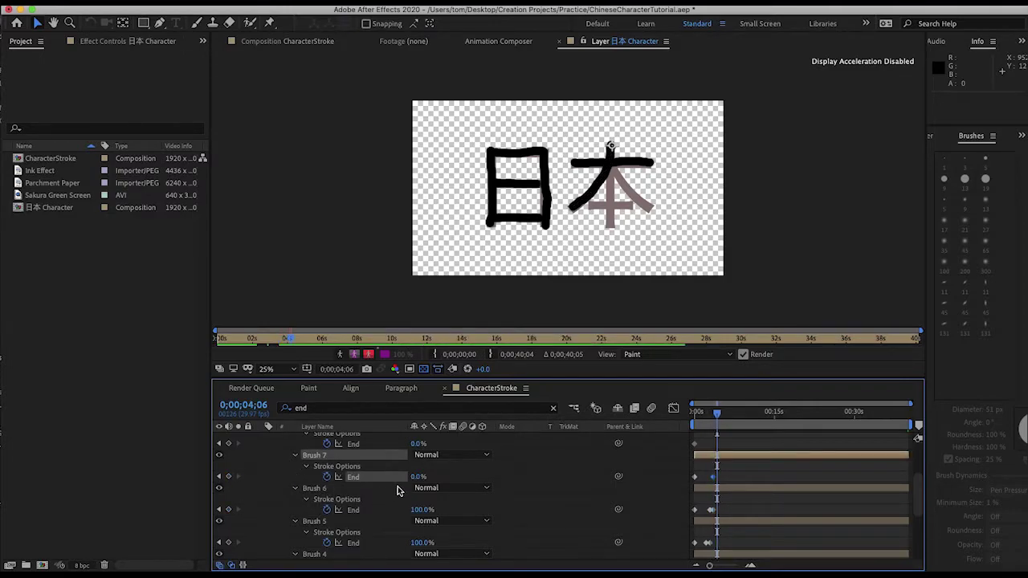
pyautogui.moveTo(417, 476); pyautogui.dragTo(594, 476)
pyautogui.scroll(2, 455, 502)
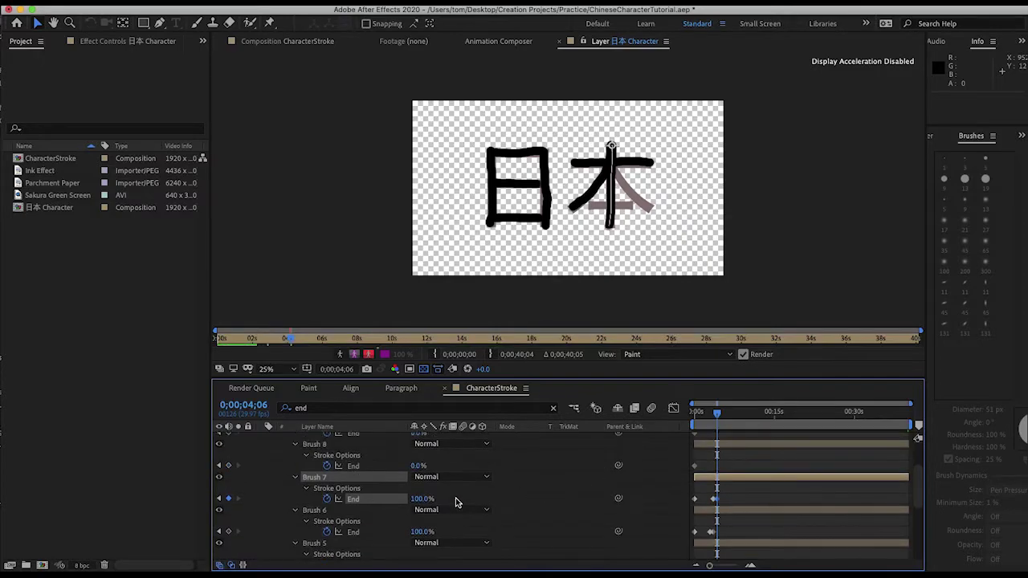
pyautogui.click(228, 476)
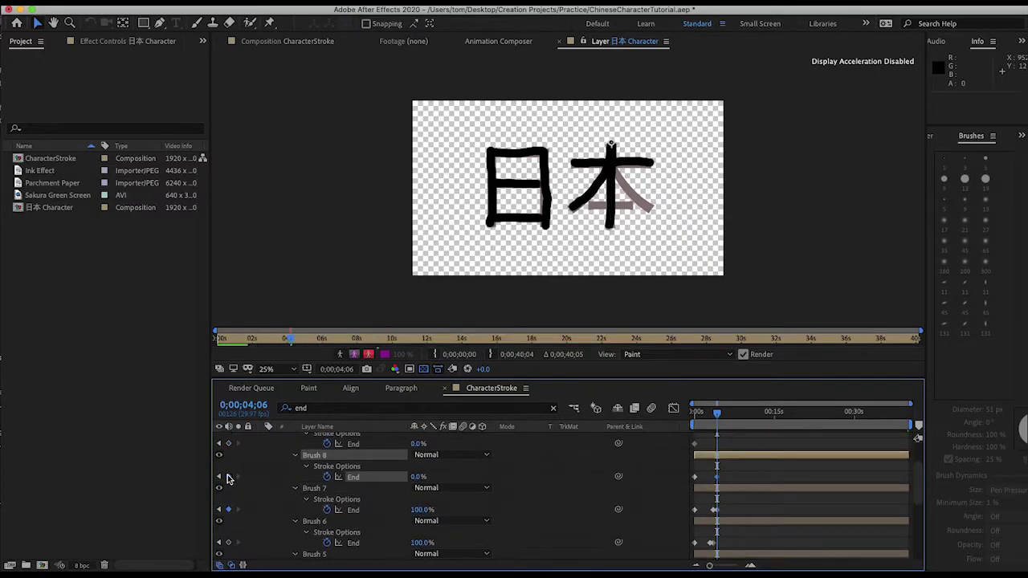
pyautogui.hotkey('shift', 'pagedown')
pyautogui.hotkey('shift', 'pagedown')
pyautogui.moveTo(423, 478); pyautogui.dragTo(563, 478)
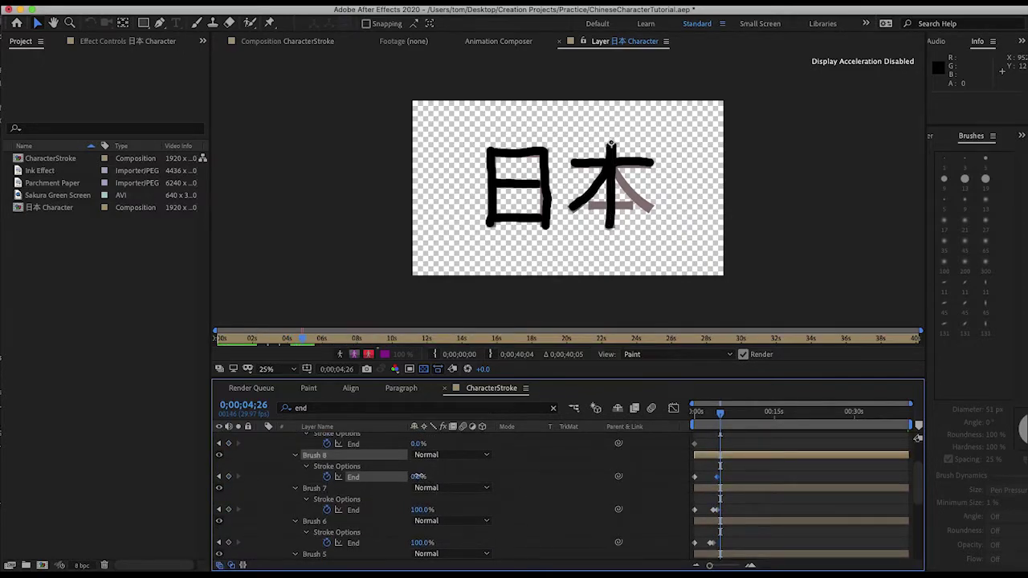
# Add a starting End keyframe for Brush 9 and preview the stroke animation
pyautogui.scroll(1, 336, 498)
pyautogui.scroll(1, 337, 491)
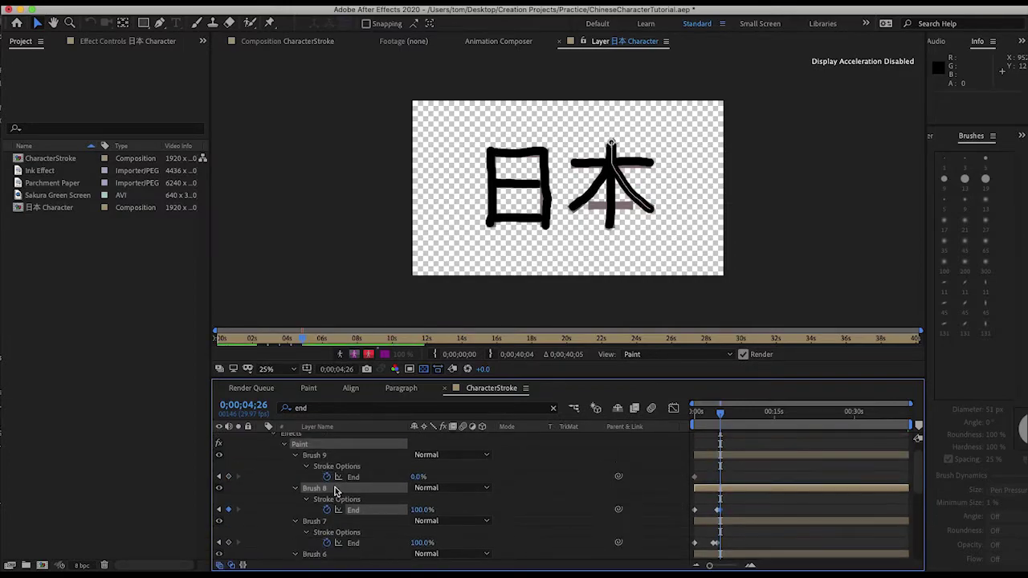
pyautogui.click(228, 476)
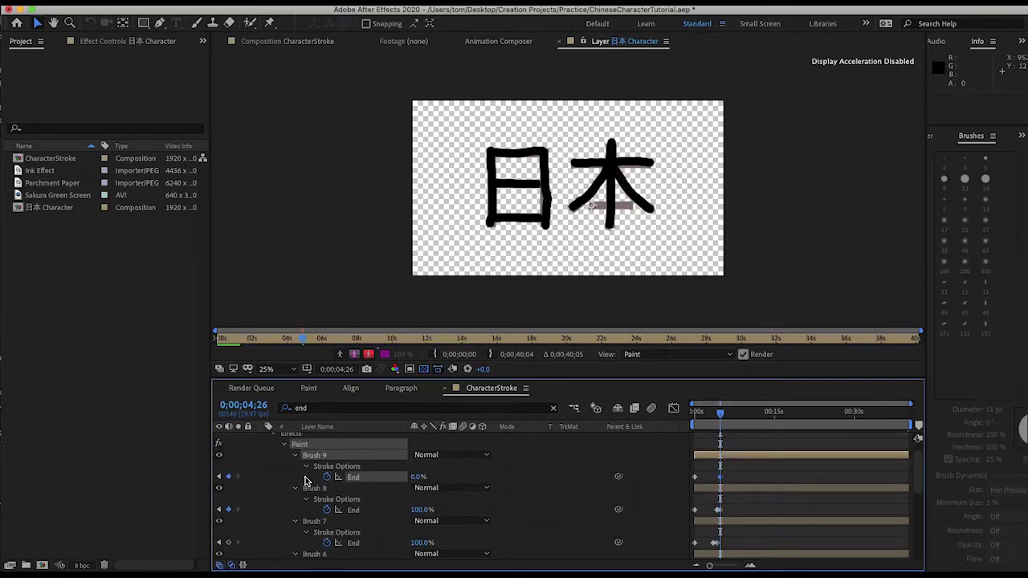
pyautogui.hotkey('shift', 'pagedown')
pyautogui.press('space')
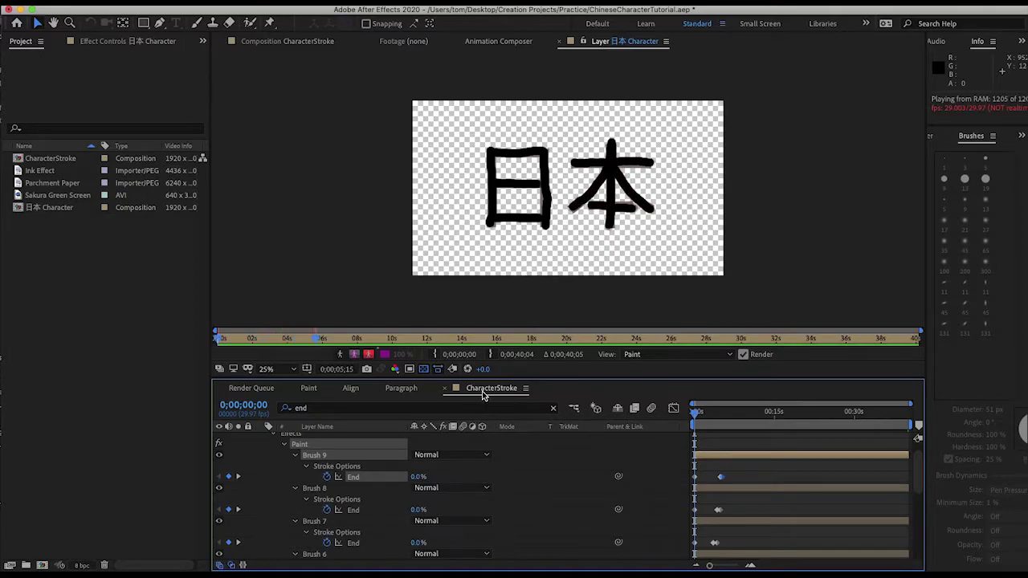
pyautogui.press('space')
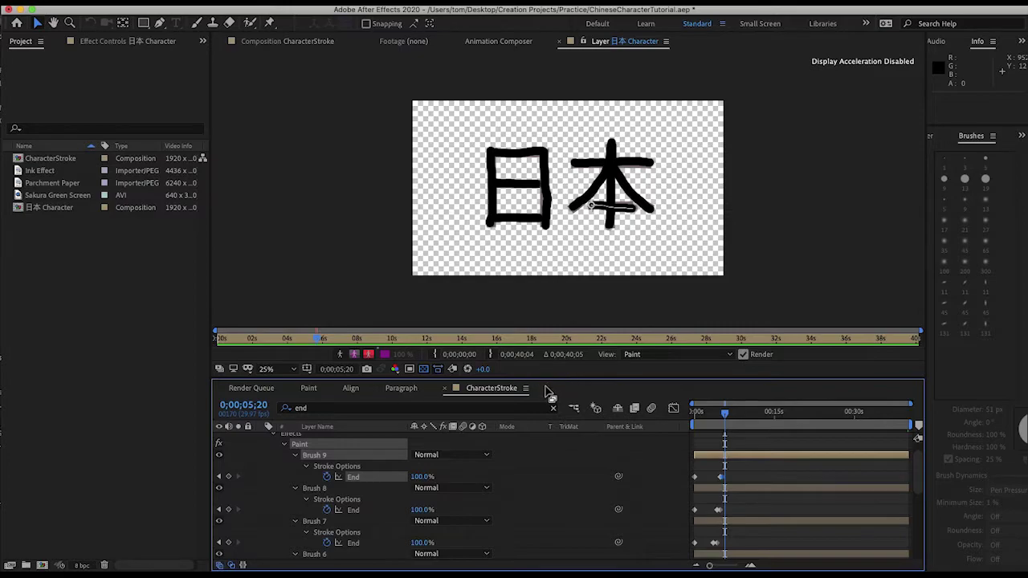
# Return to the CharacterStroke composition and collapse the layer's Paint stroke properties
pyautogui.moveTo(287, 41)
pyautogui.click(313, 41)
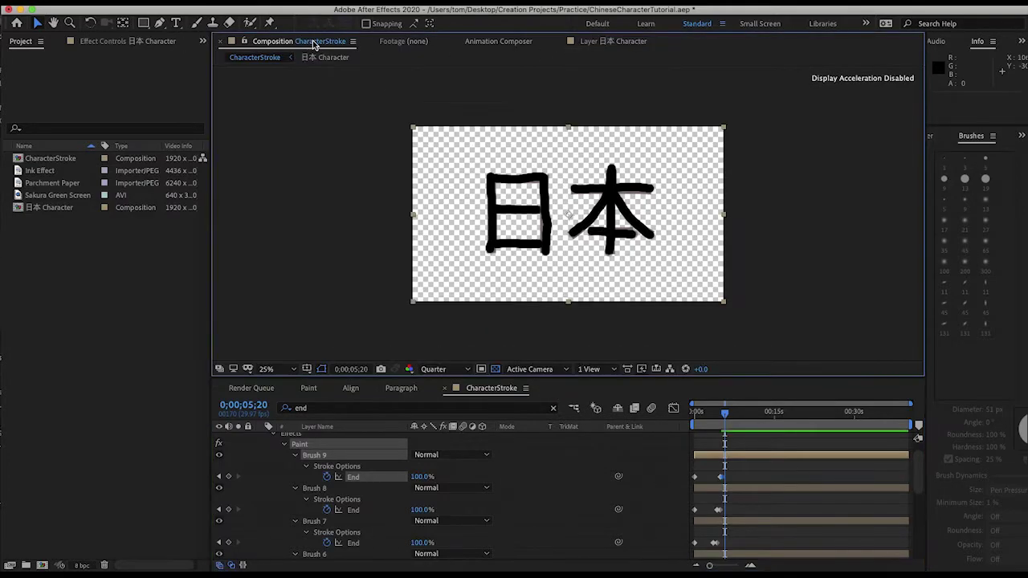
pyautogui.click(323, 41)
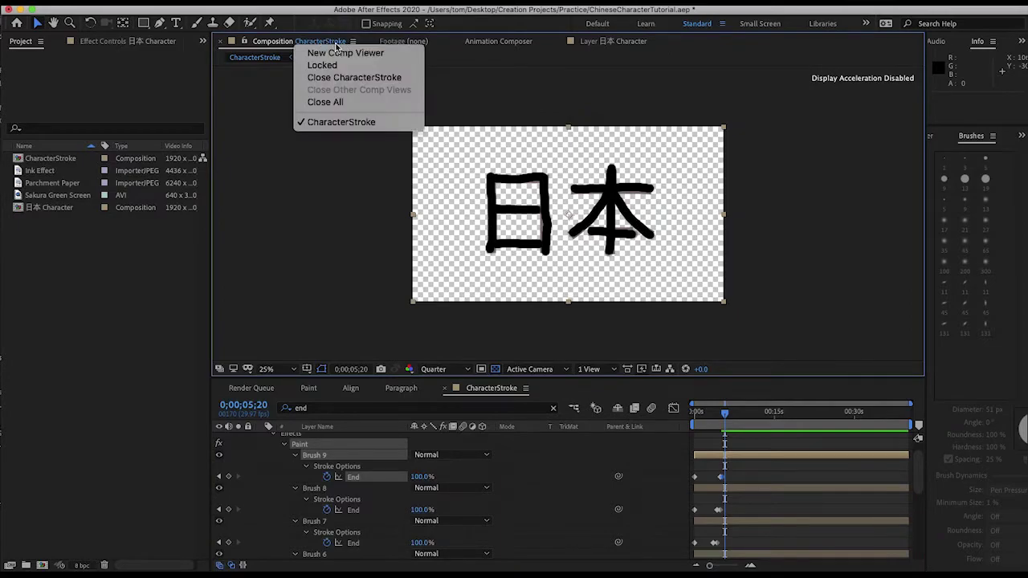
pyautogui.click(403, 44)
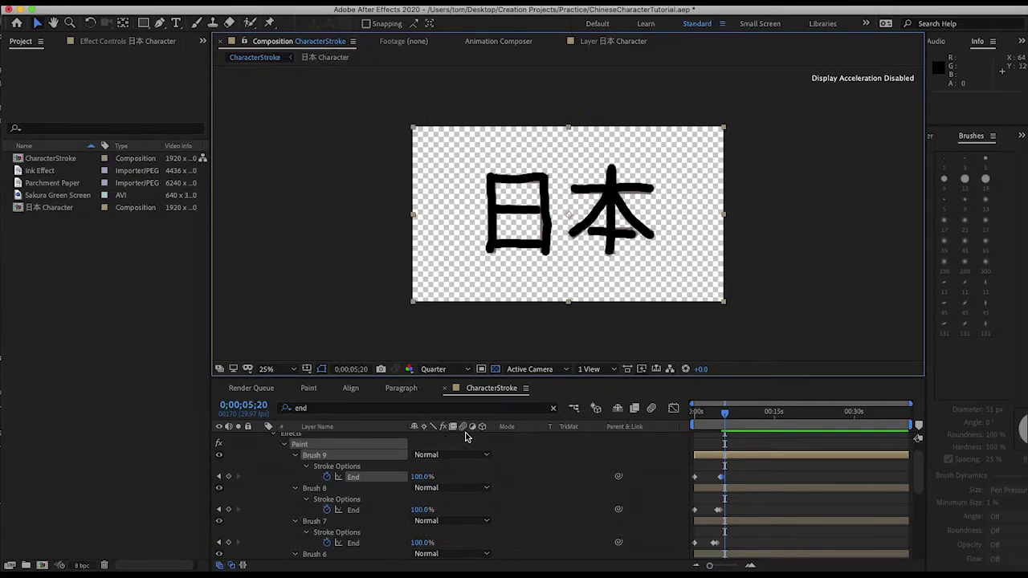
pyautogui.scroll(1, 508, 457)
pyautogui.click(263, 439)
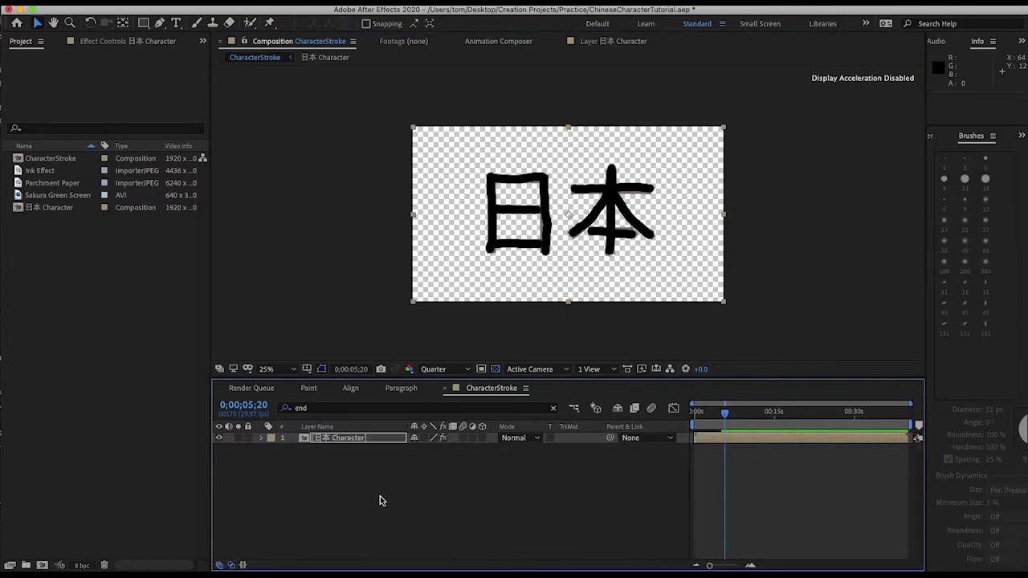
pyautogui.click(382, 499)
pyautogui.click(133, 42)
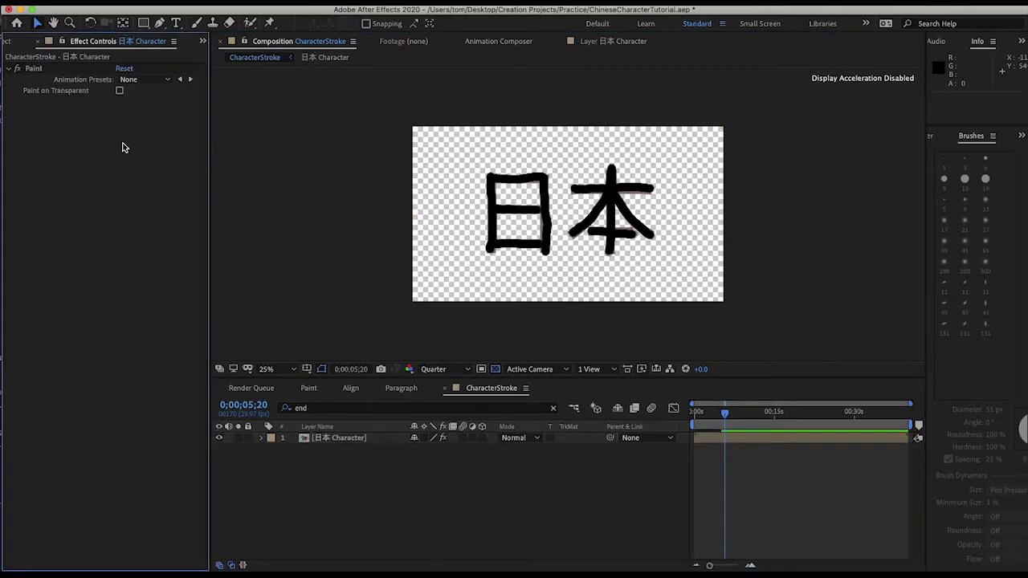
pyautogui.click(434, 480)
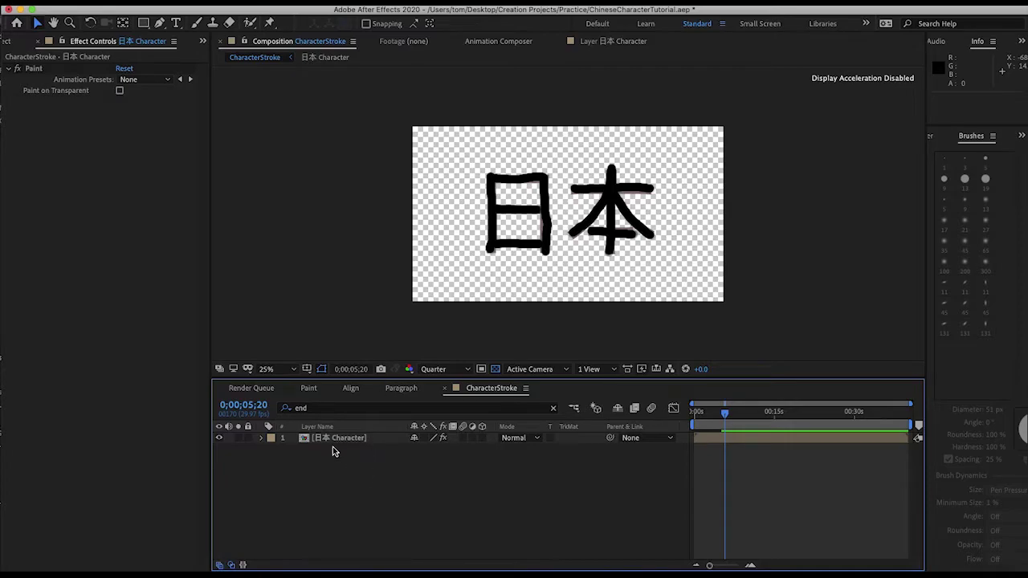
# Open Effects & Presets with Ctrl+5 and duplicate the 日本 Character layer
pyautogui.click(351, 438)
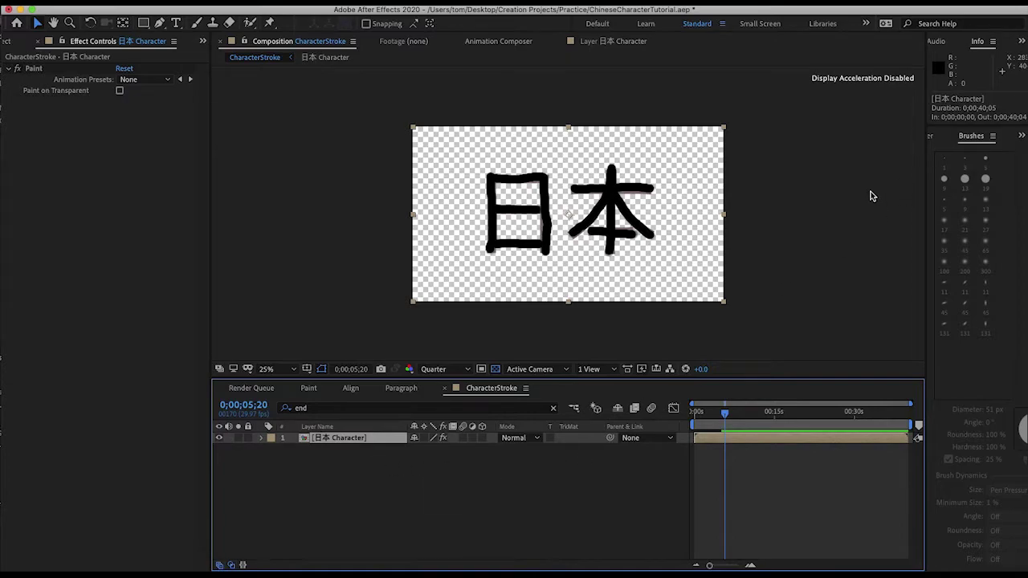
pyautogui.hotkey('ctrl', '5')
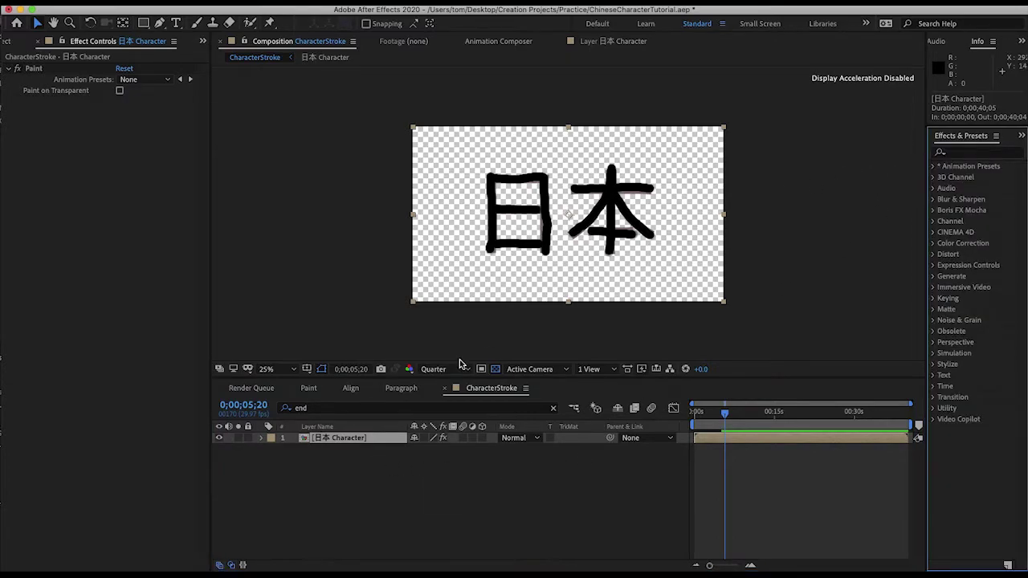
pyautogui.click(970, 153)
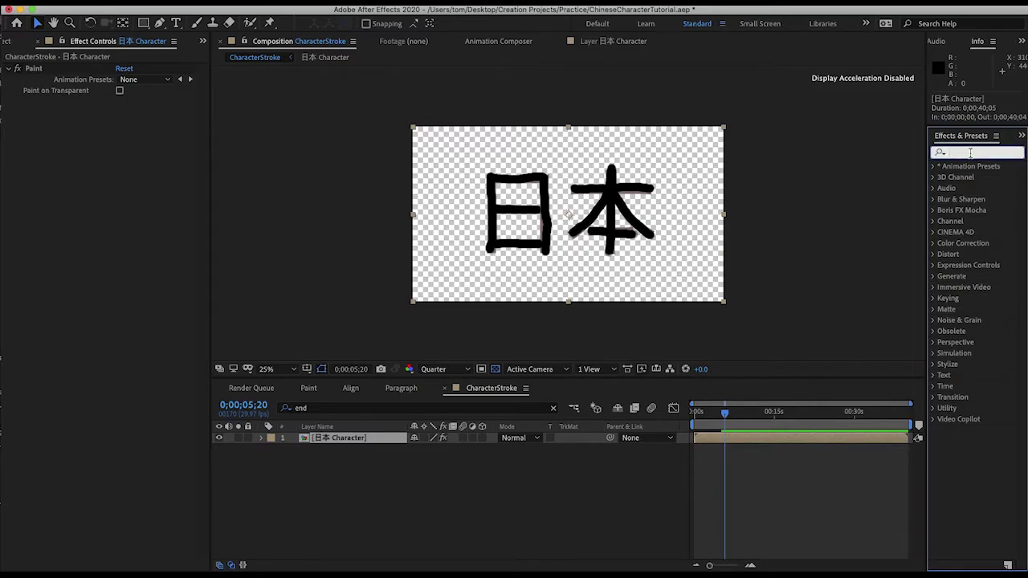
pyautogui.click(536, 486)
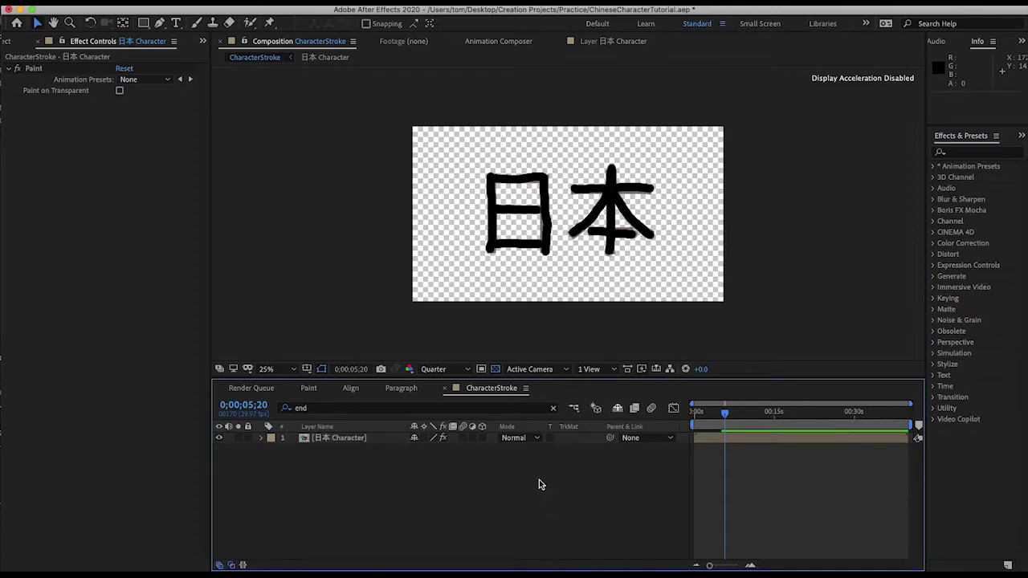
pyautogui.click(339, 439)
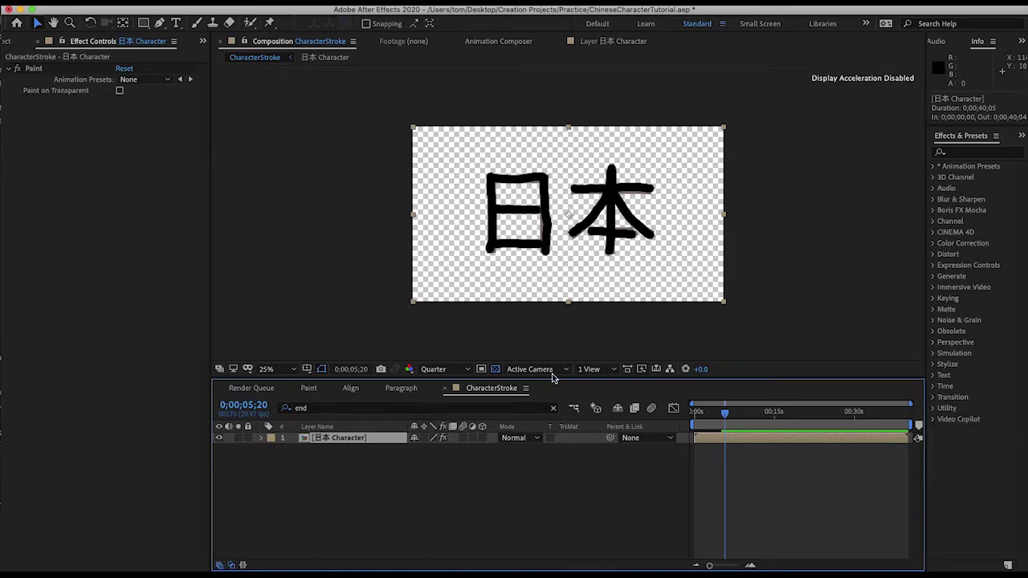
pyautogui.click(388, 486)
pyautogui.click(347, 438)
pyautogui.hotkey('ctrl', 'd')
# Move the original layer below its duplicate and name the top layer 日本 Character Paint
pyautogui.moveTo(351, 439); pyautogui.dragTo(353, 454)
pyautogui.click(352, 439)
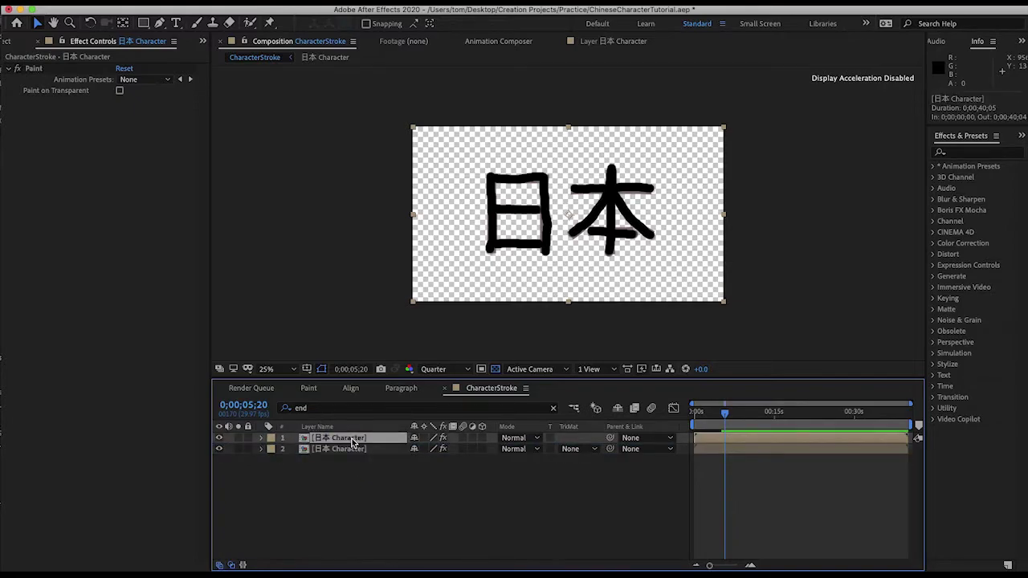
pyautogui.press('Return')
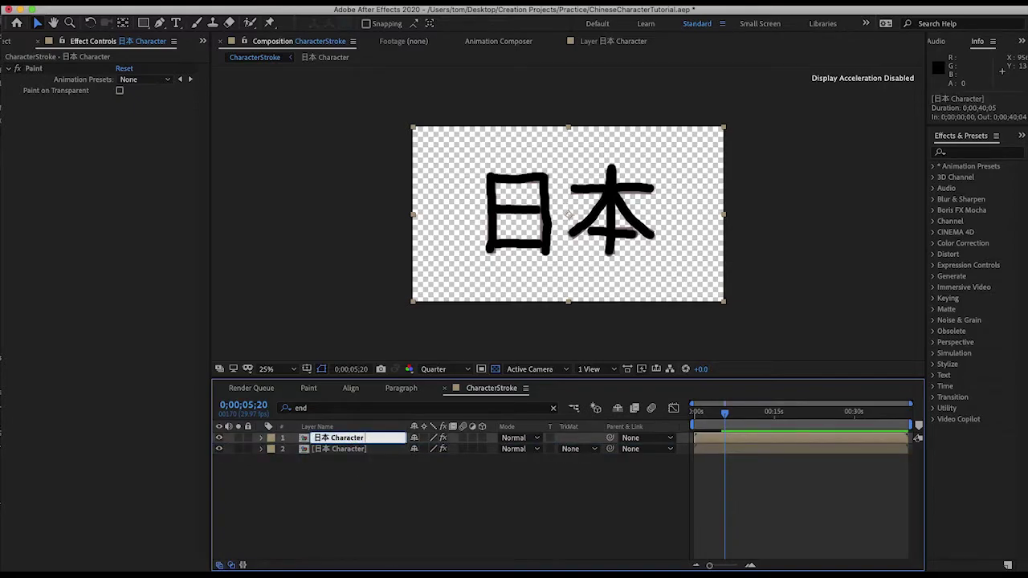
pyautogui.write('Paint')
pyautogui.press('Return')
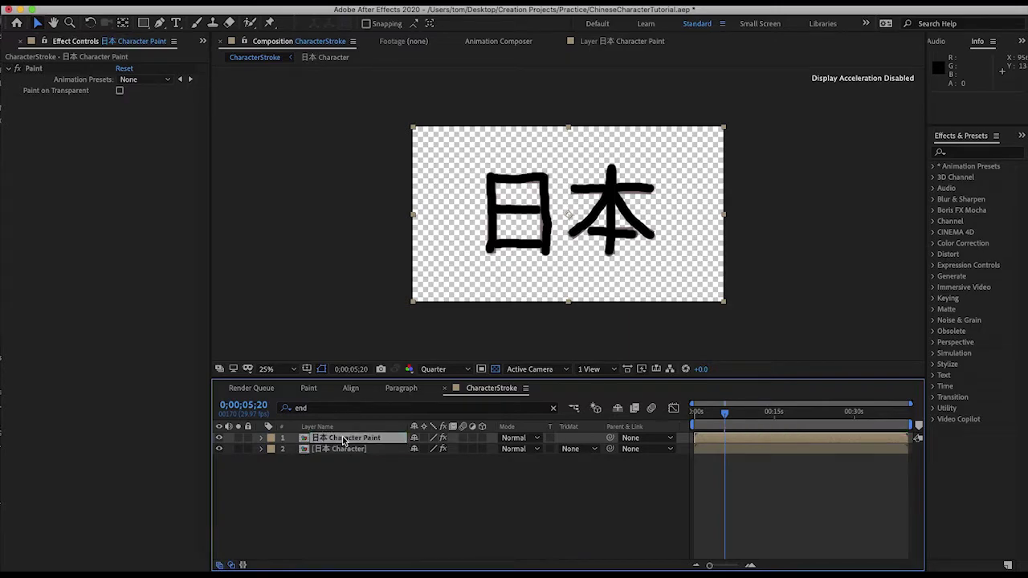
# Rename the lower layer to 日本 Character Text
pyautogui.click(356, 447)
pyautogui.rightClick(357, 446)
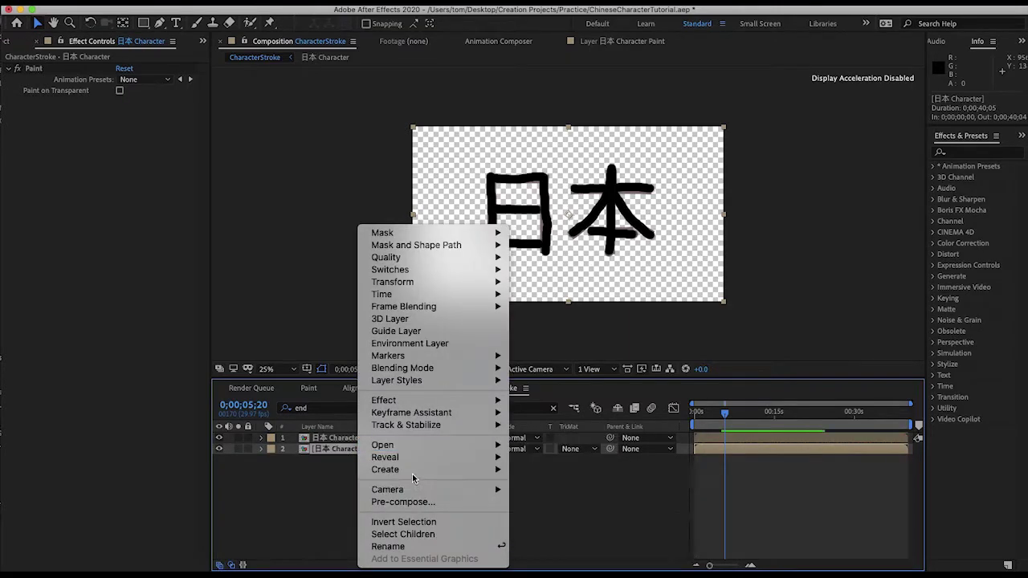
pyautogui.click(412, 547)
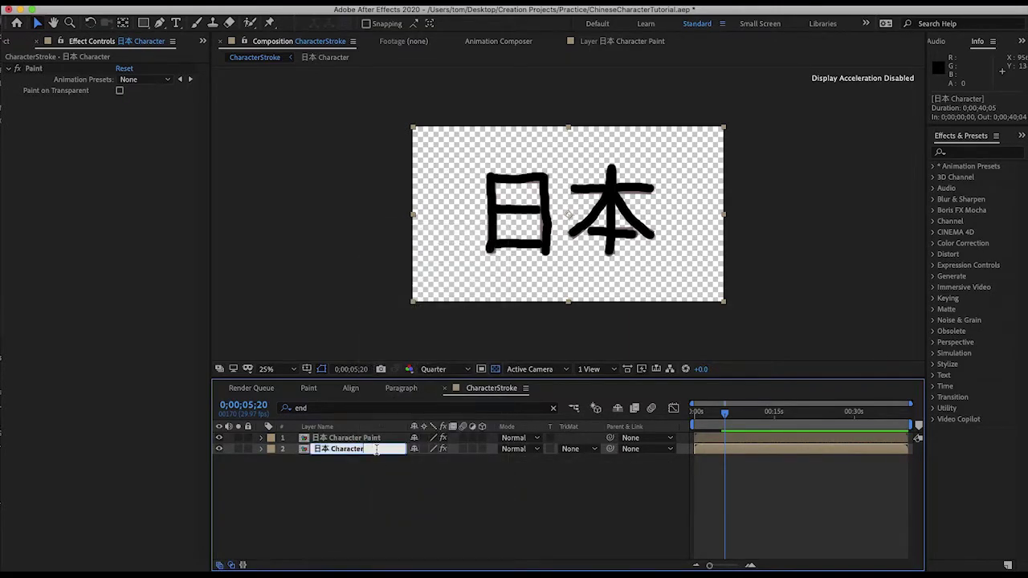
pyautogui.click(358, 449)
pyautogui.write('Text')
pyautogui.press('Return')
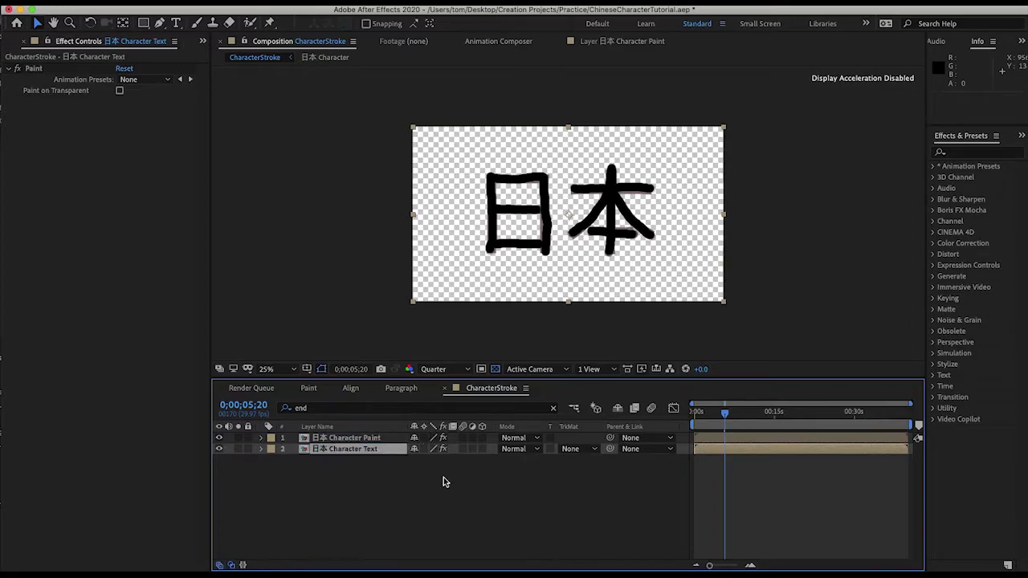
# Select and deselect the 日本 Character Text layer several times
pyautogui.click(379, 482)
pyautogui.click(367, 450)
pyautogui.click(459, 484)
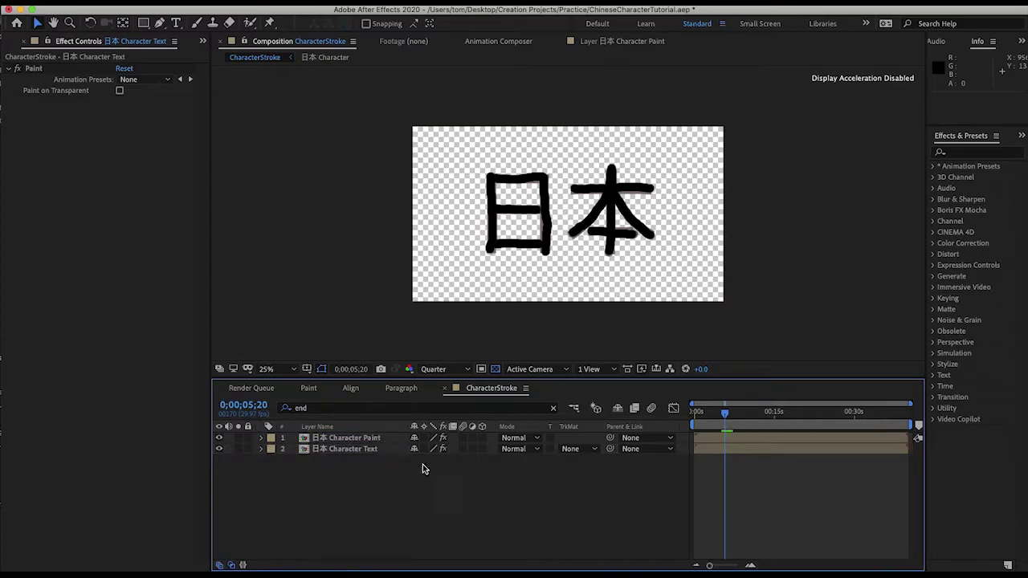
pyautogui.click(381, 452)
pyautogui.click(401, 492)
pyautogui.click(350, 450)
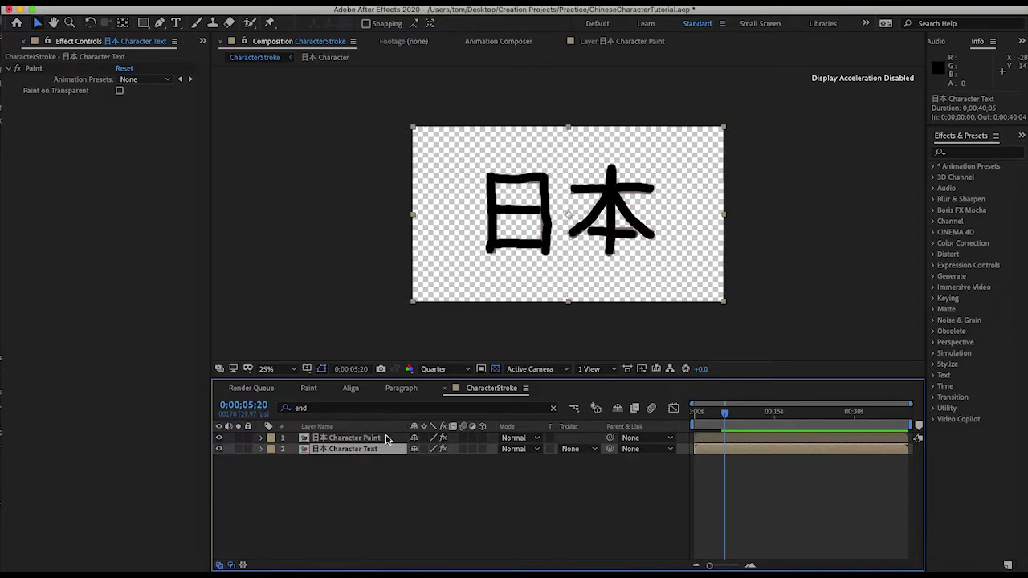
pyautogui.click(382, 468)
pyautogui.click(369, 449)
pyautogui.click(371, 474)
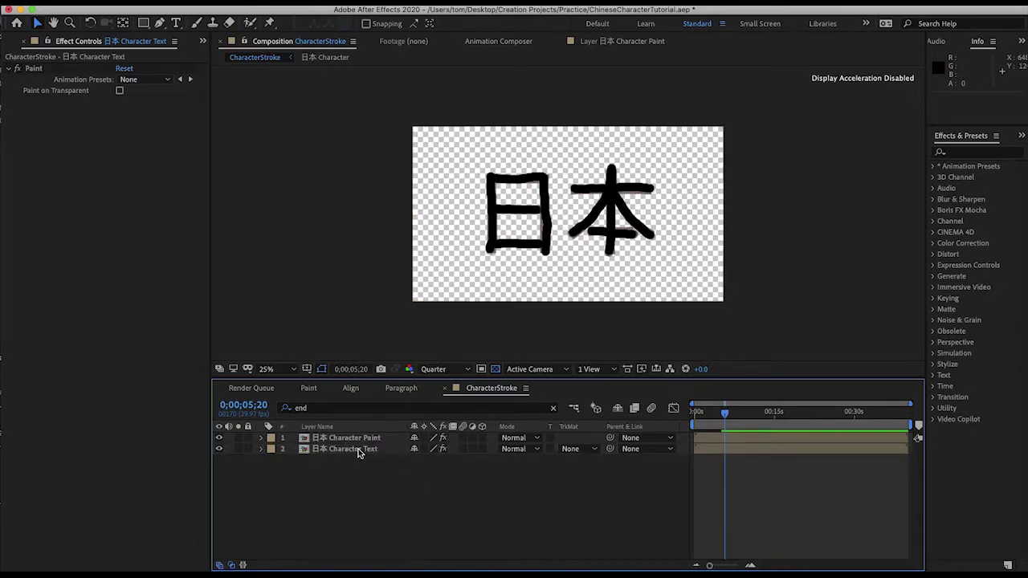
# Turn on Paint on Transparent for 日本 Character Paint, comparing with the Text layer hidden
pyautogui.click(351, 438)
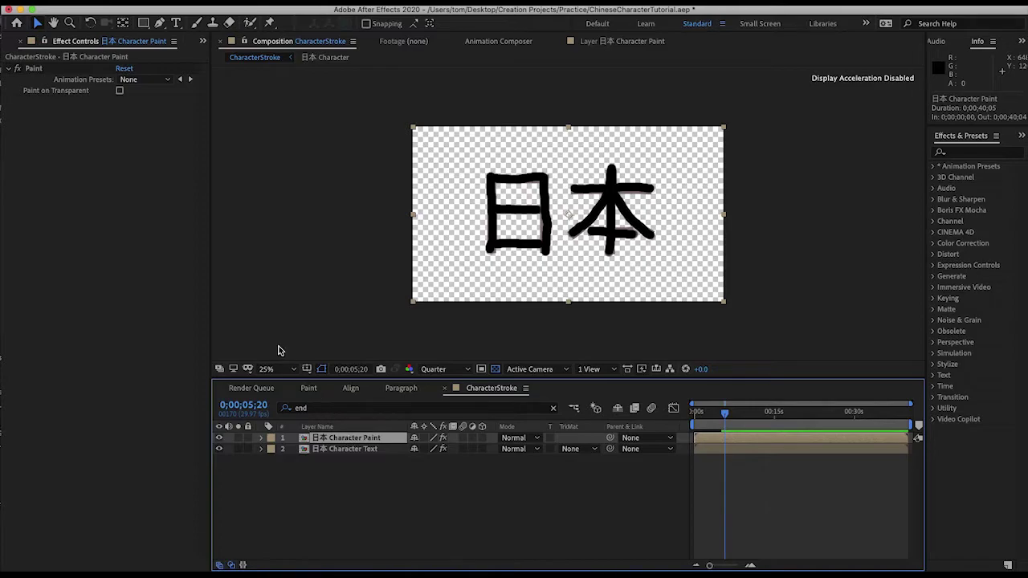
pyautogui.click(120, 90)
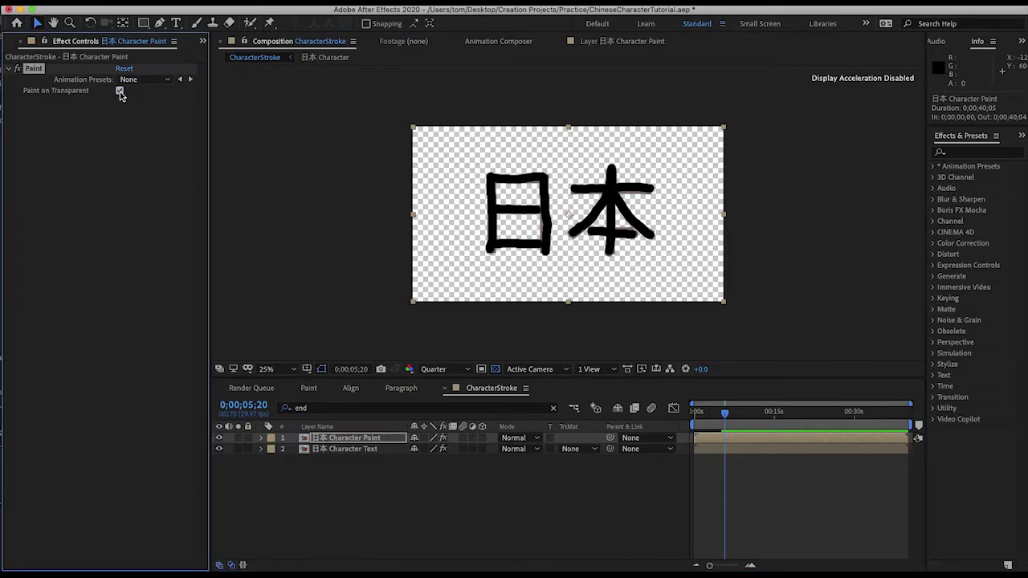
pyautogui.click(220, 451)
pyautogui.click(304, 476)
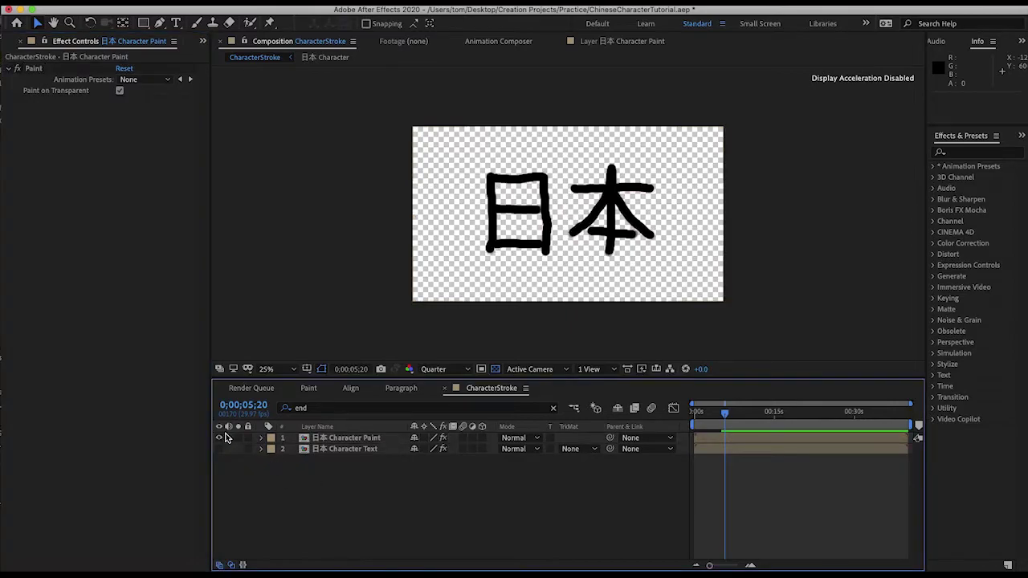
pyautogui.click(120, 92)
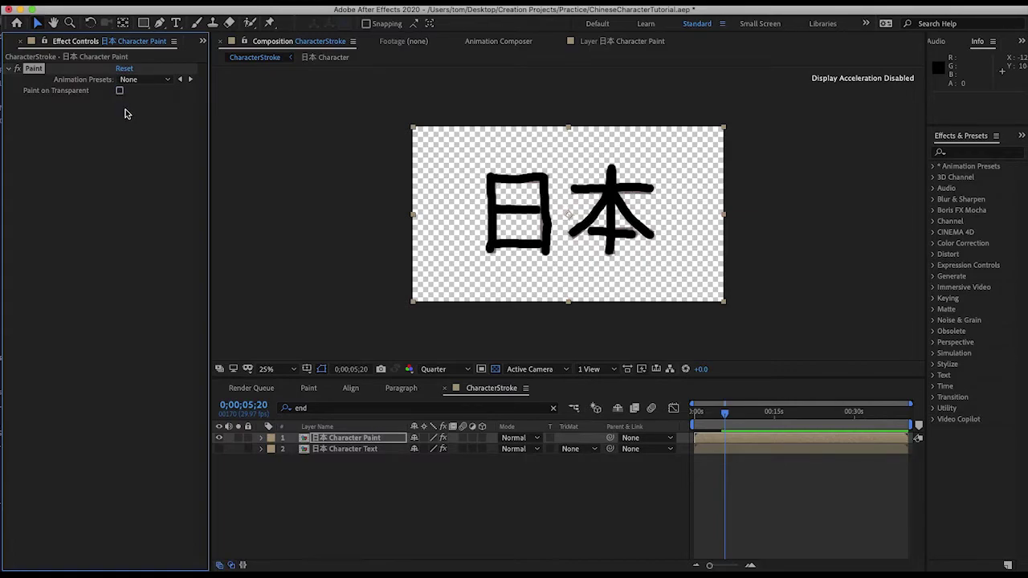
pyautogui.click(120, 91)
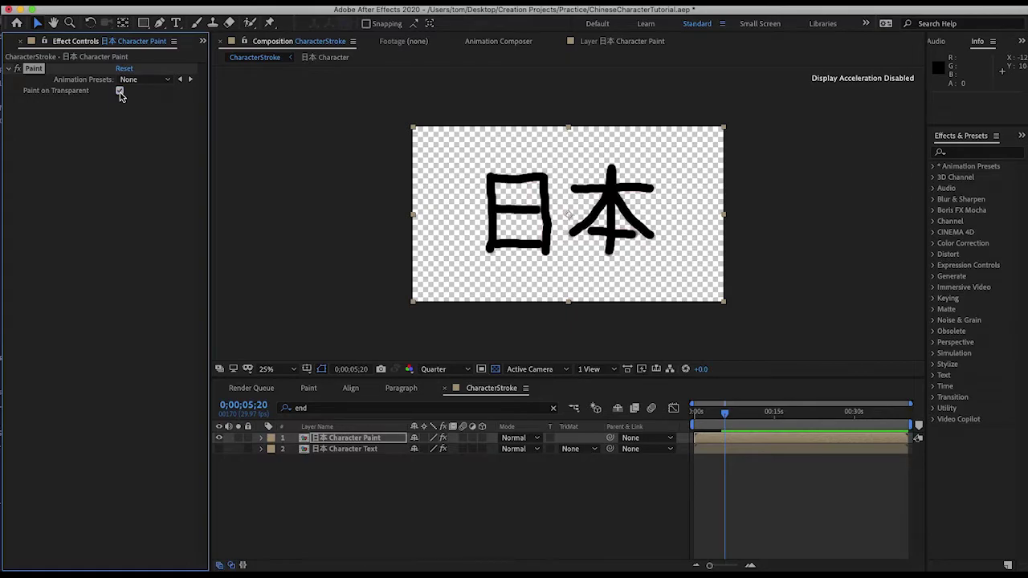
pyautogui.click(369, 493)
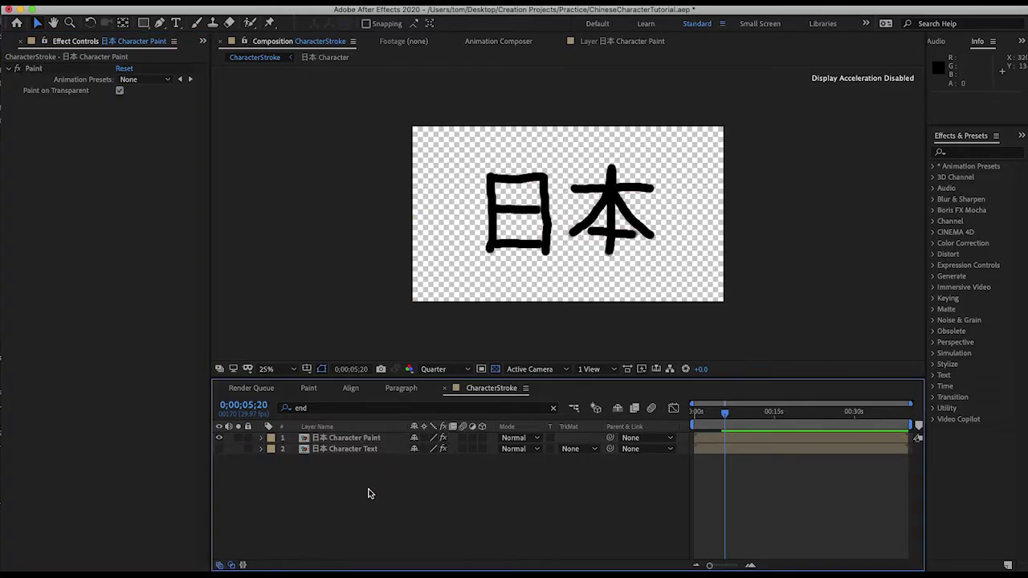
pyautogui.click(219, 449)
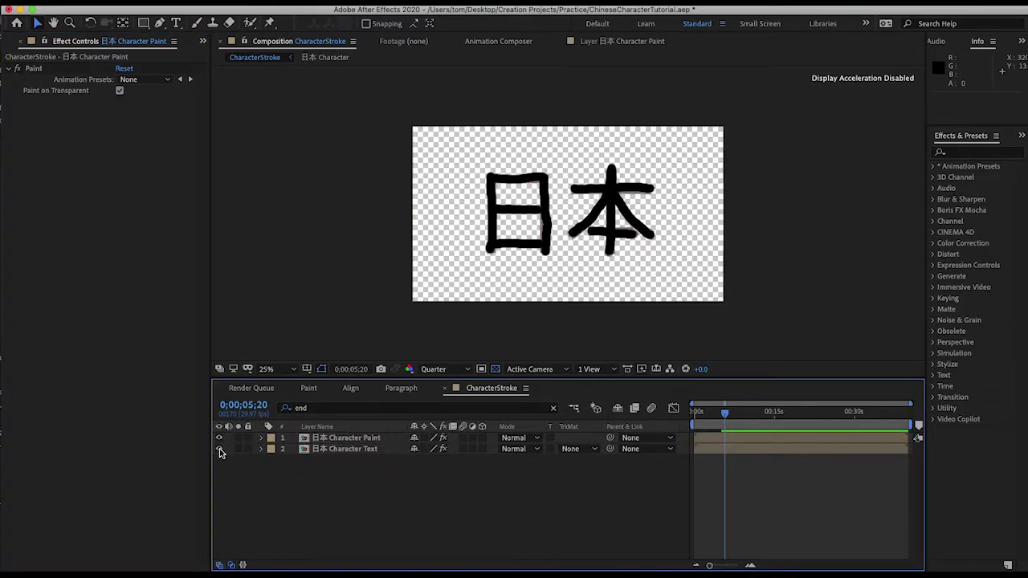
# Select the Paint effect on the 日本 Character Text layer
pyautogui.click(353, 452)
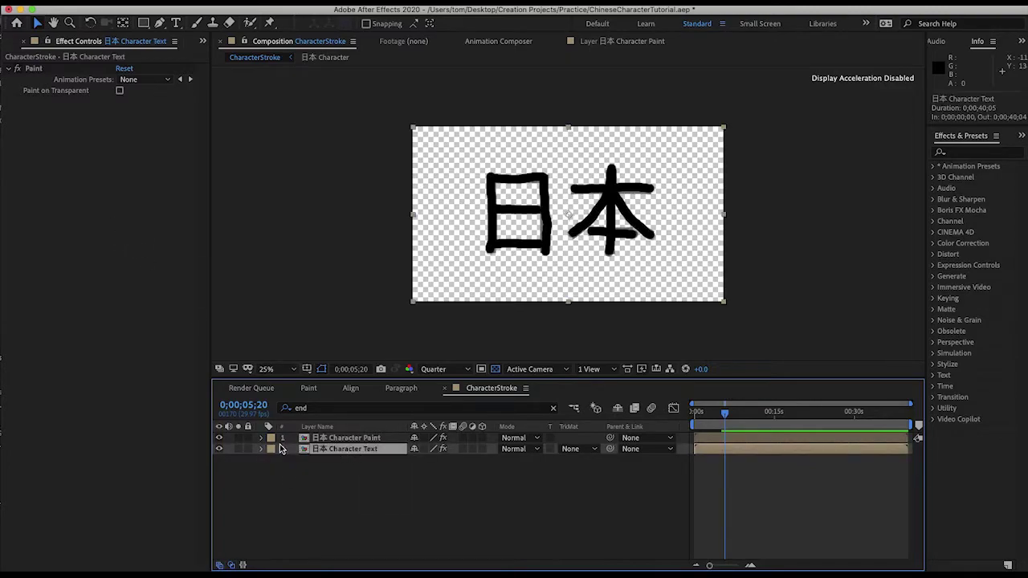
pyautogui.click(345, 437)
pyautogui.click(33, 68)
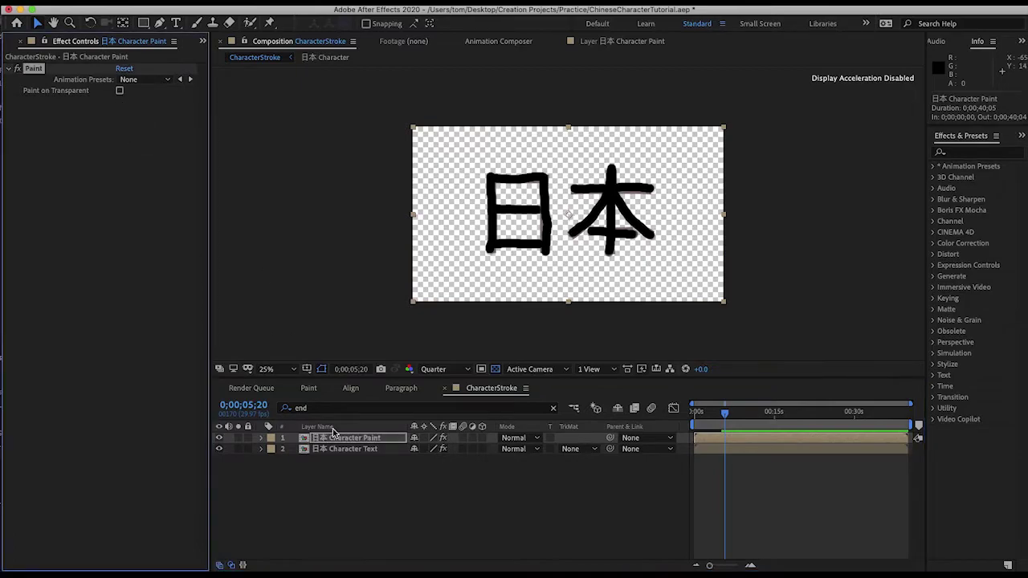
pyautogui.click(347, 450)
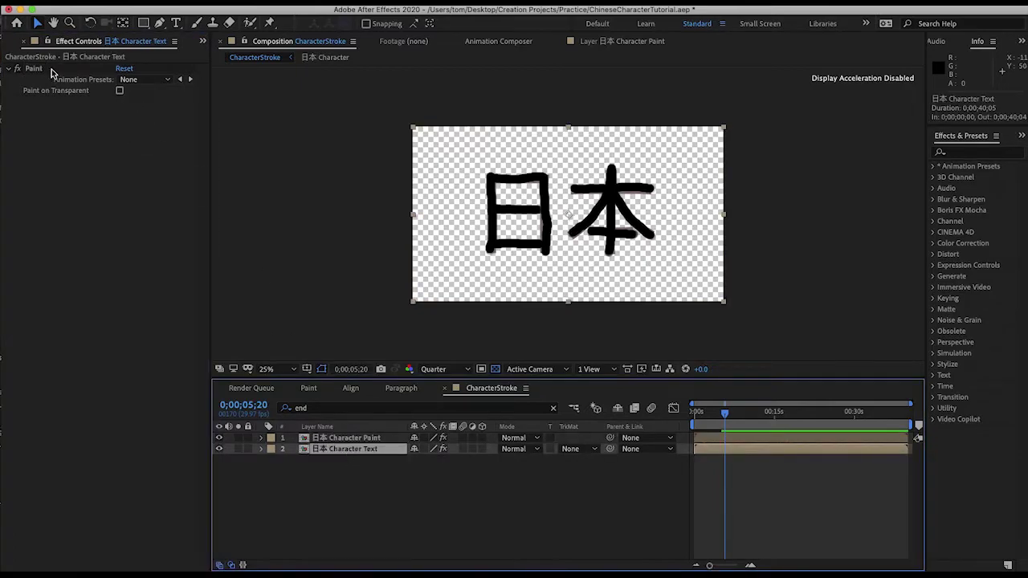
pyautogui.click(50, 71)
# Delete Character Text's Paint effect and set its track matte to Character Paint's alpha
pyautogui.press('Delete')
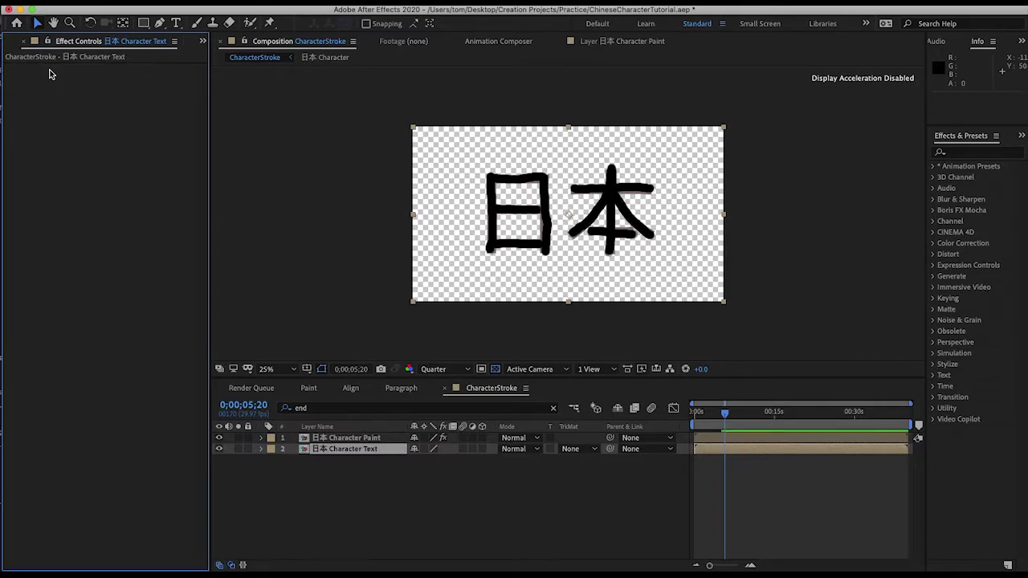
pyautogui.click(572, 449)
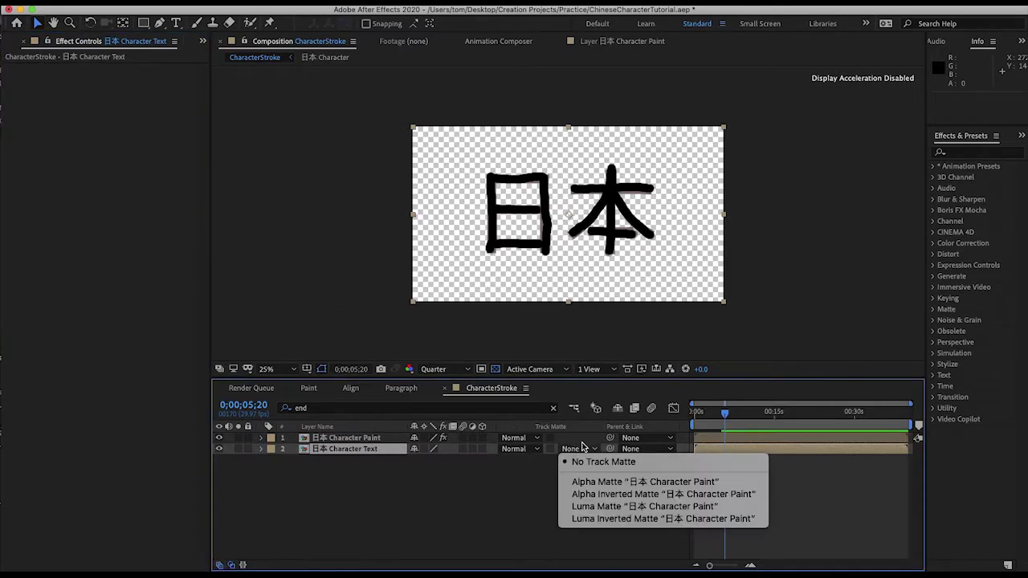
pyautogui.click(605, 485)
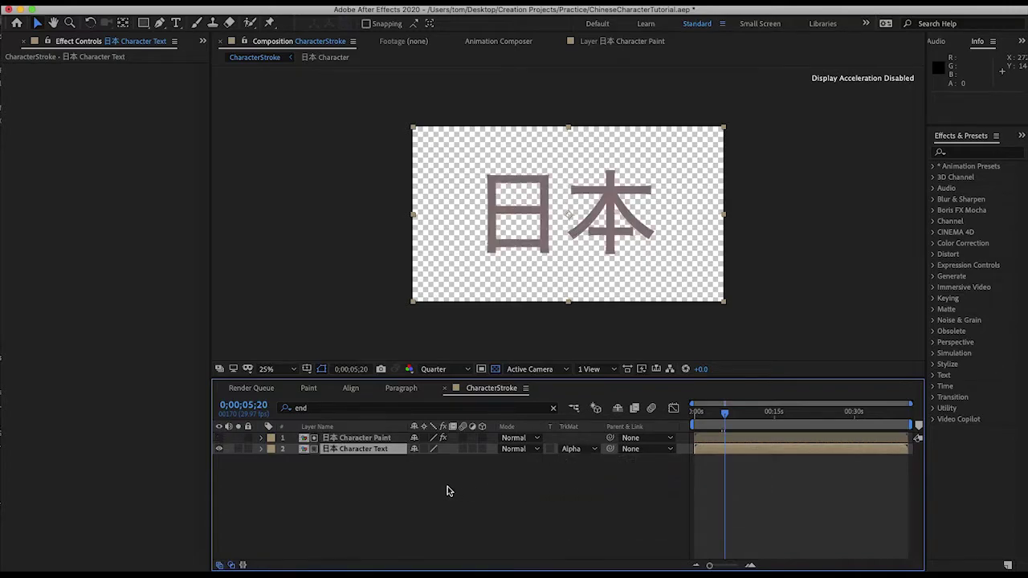
pyautogui.click(351, 439)
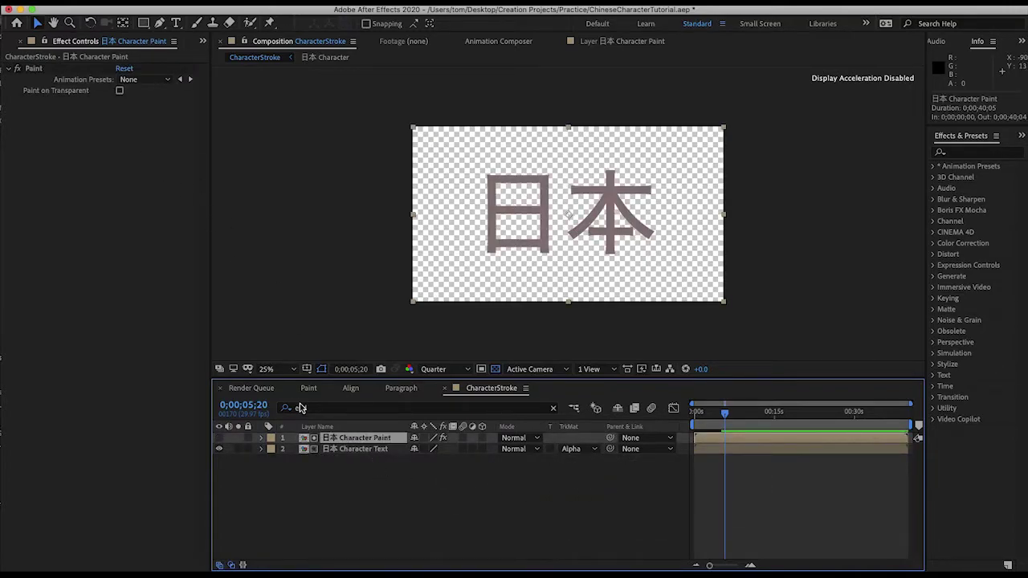
pyautogui.write('end')
pyautogui.click(353, 449)
pyautogui.click(120, 92)
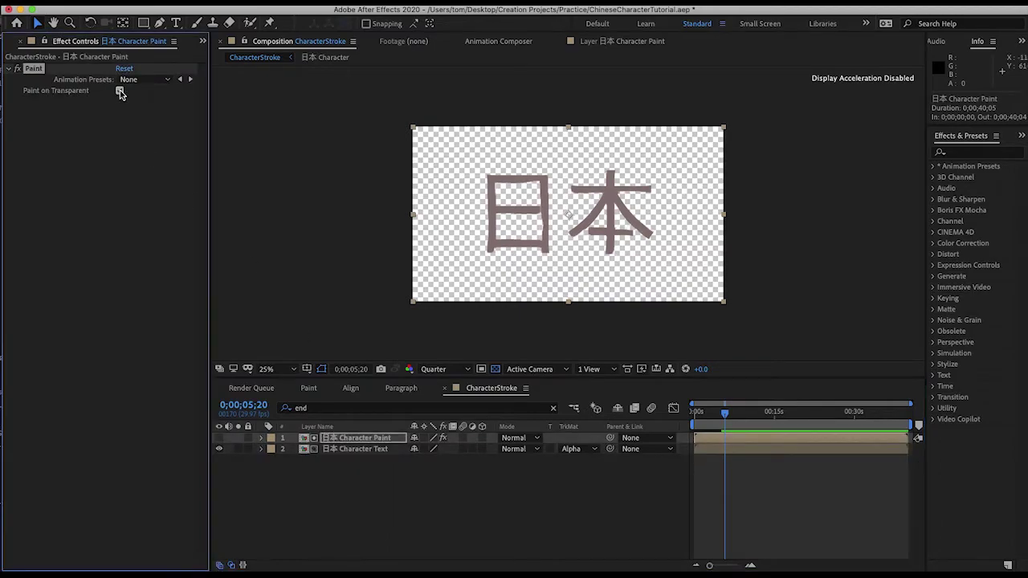
pyautogui.click(355, 450)
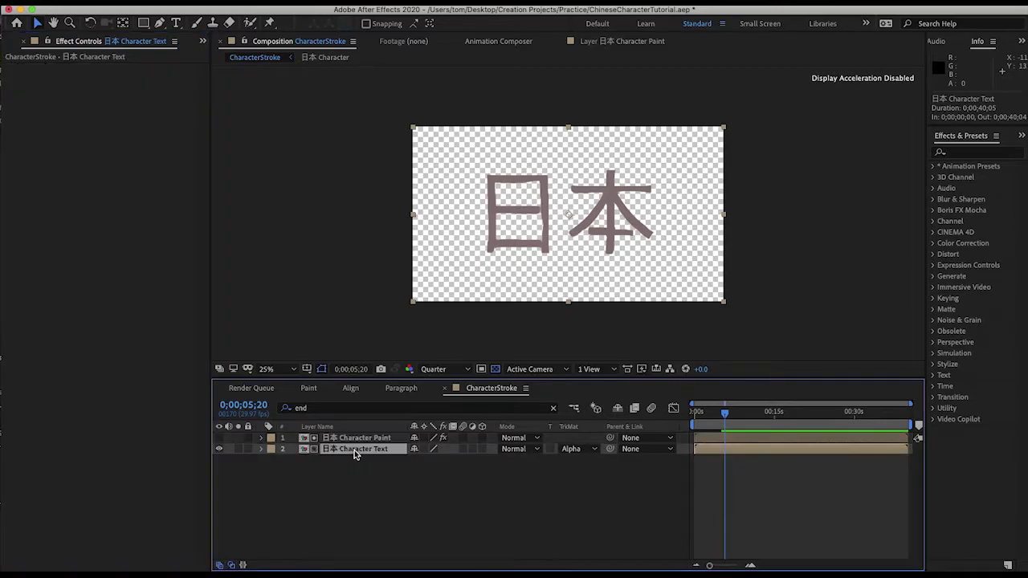
# Preview the 日本 characters revealing stroke by stroke from the start
pyautogui.moveTo(724, 413); pyautogui.dragTo(691, 424)
pyautogui.press('space')
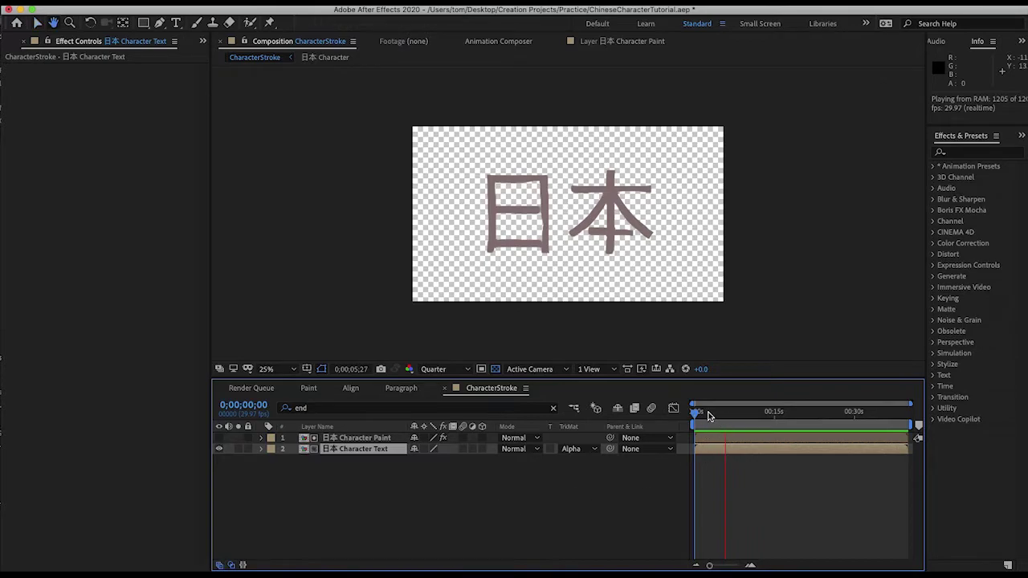
pyautogui.moveTo(709, 416); pyautogui.dragTo(696, 412)
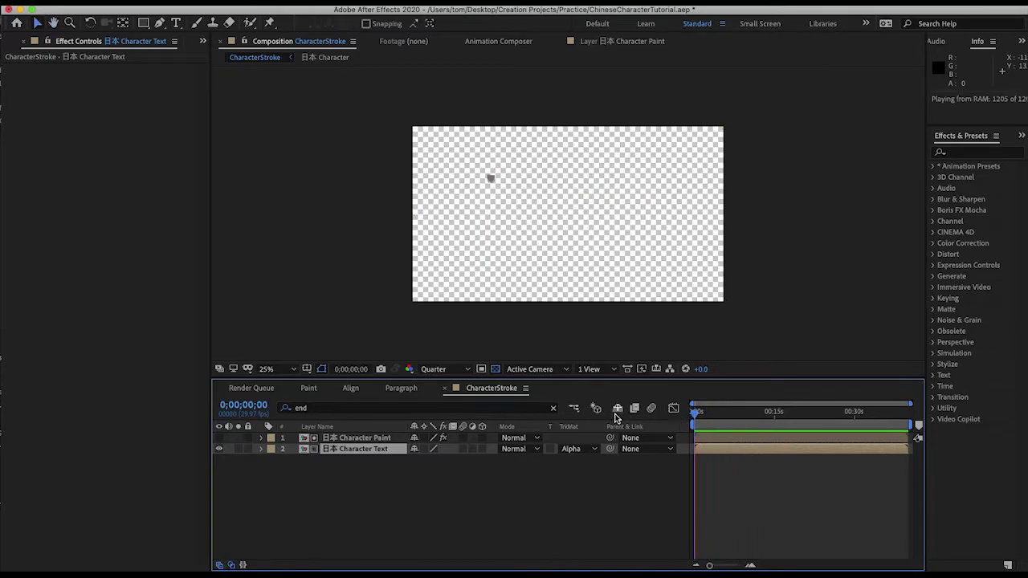
pyautogui.press('space')
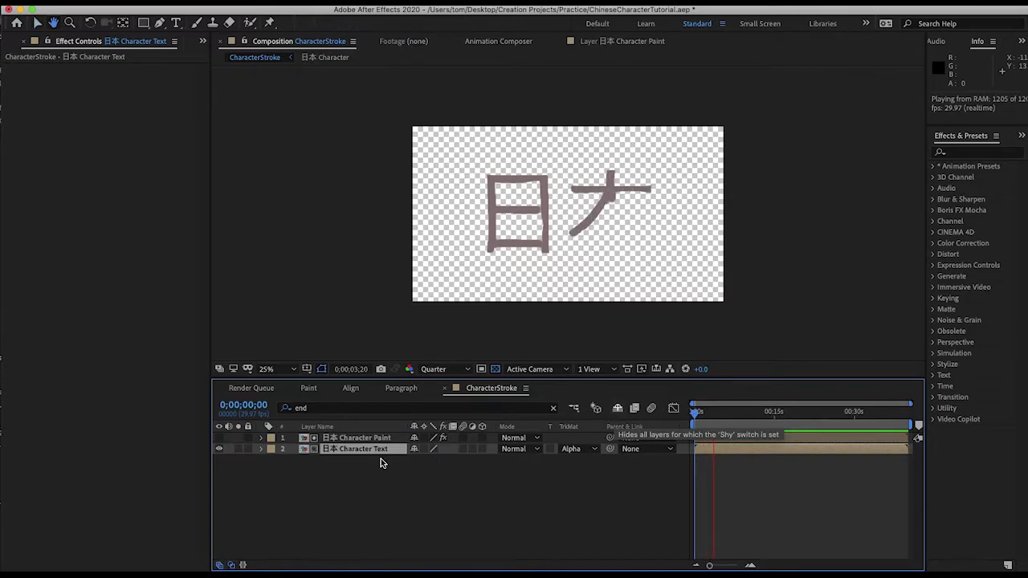
pyautogui.press('space')
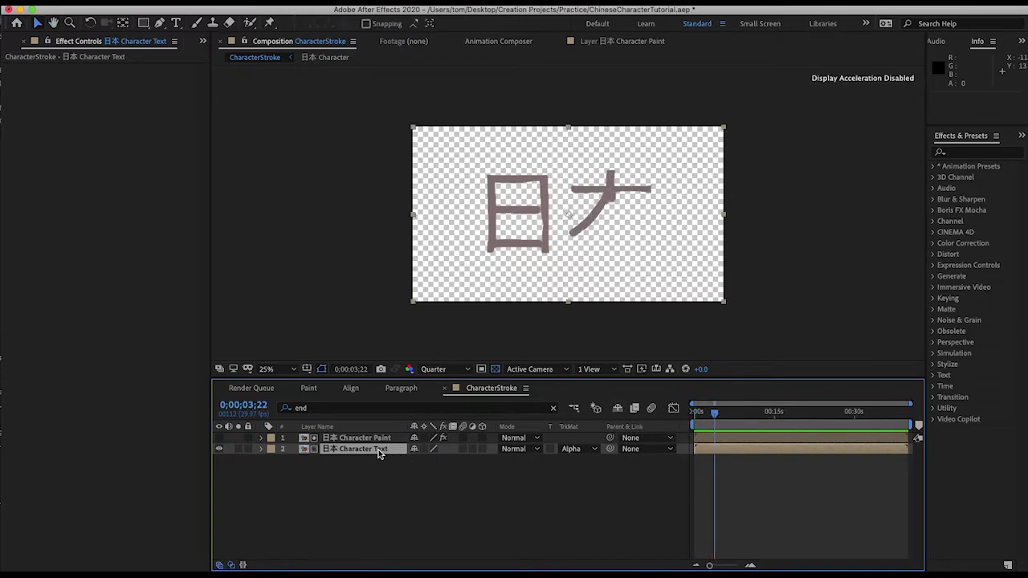
pyautogui.press('space')
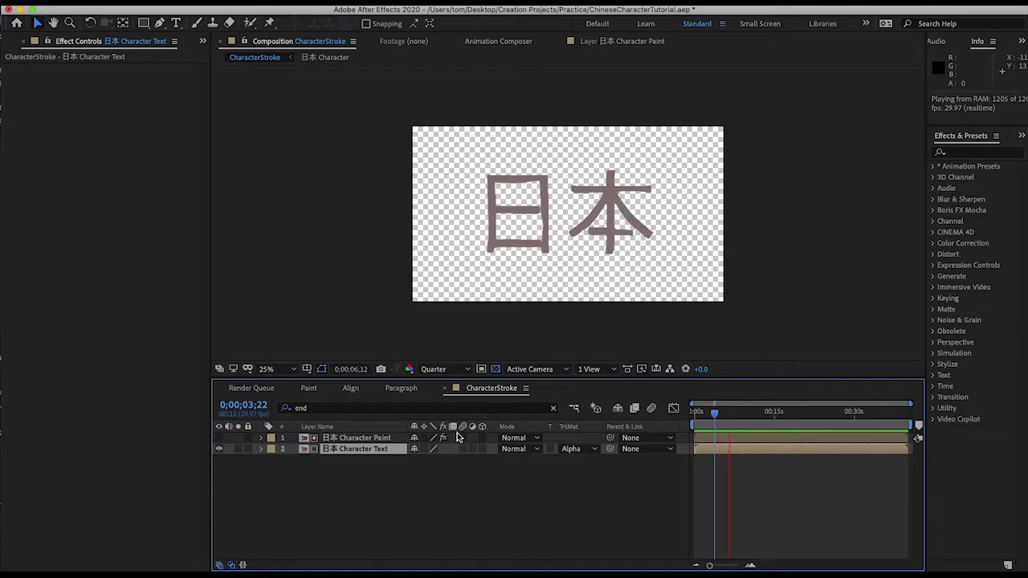
pyautogui.click(429, 501)
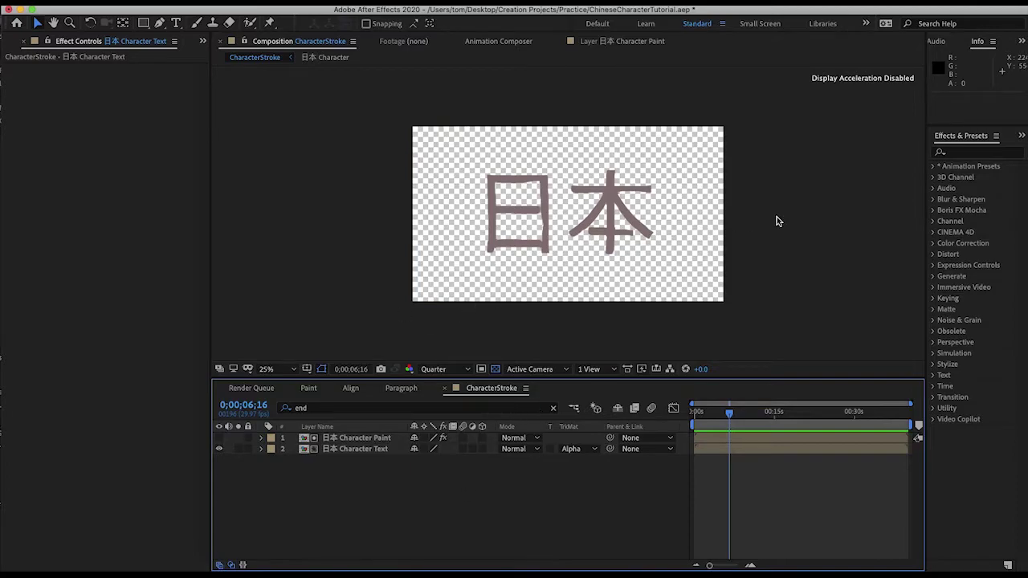
# Apply Tint to 日本 Character Text with Map White To sampled as black
pyautogui.click(970, 152)
pyautogui.write('tint')
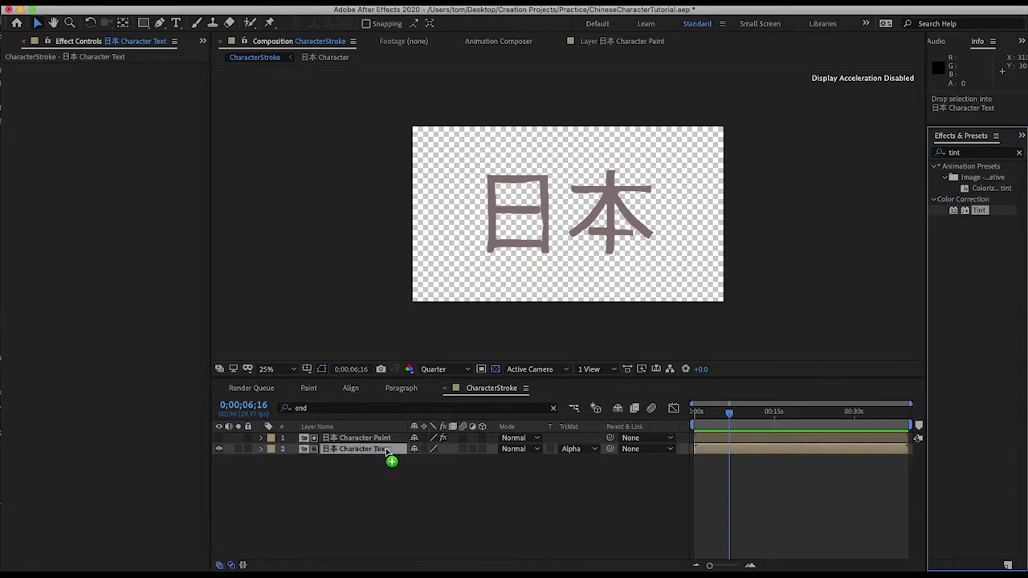
pyautogui.moveTo(981, 209); pyautogui.dragTo(383, 448)
pyautogui.click(141, 101)
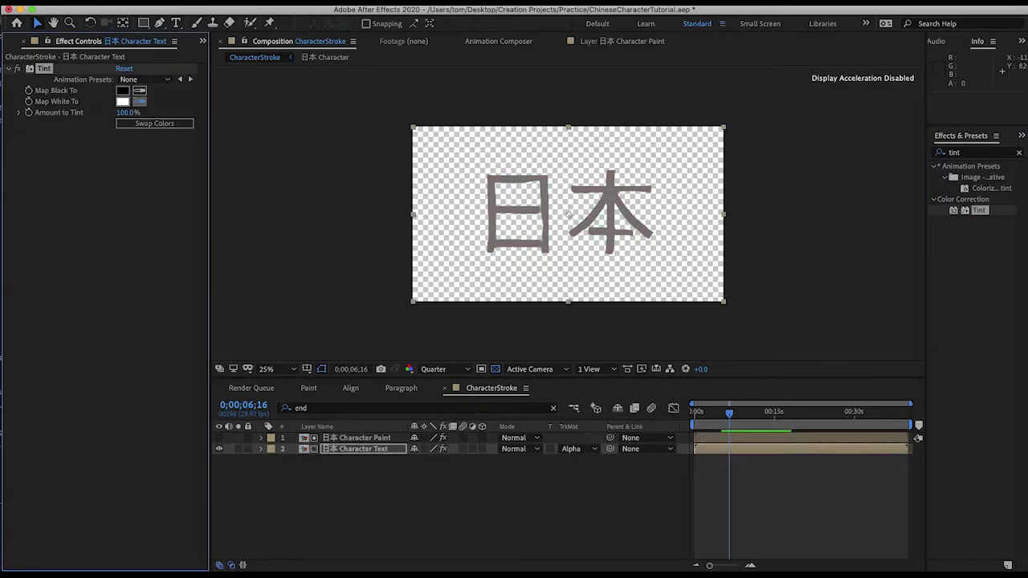
pyautogui.click(122, 90)
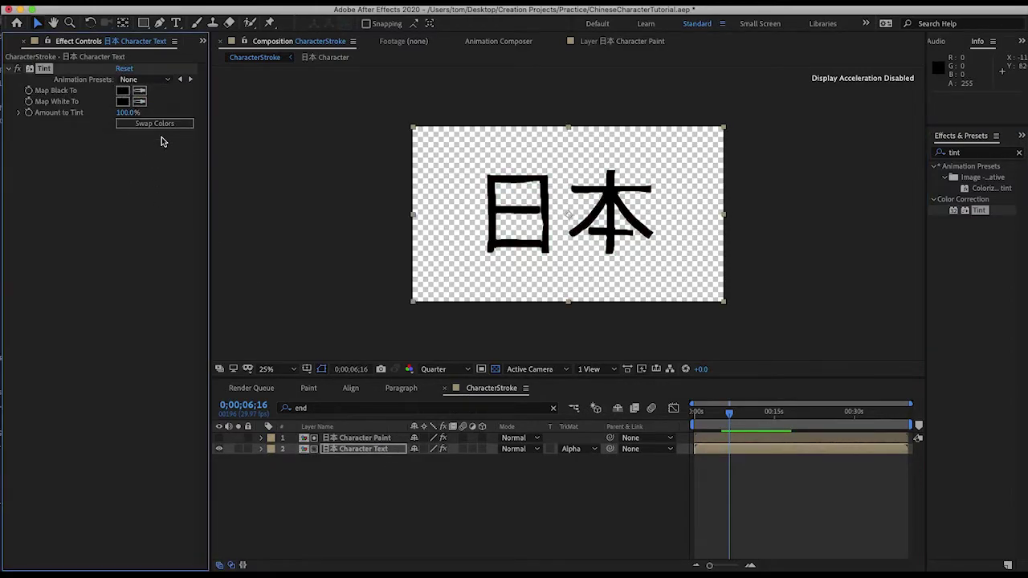
pyautogui.click(737, 256)
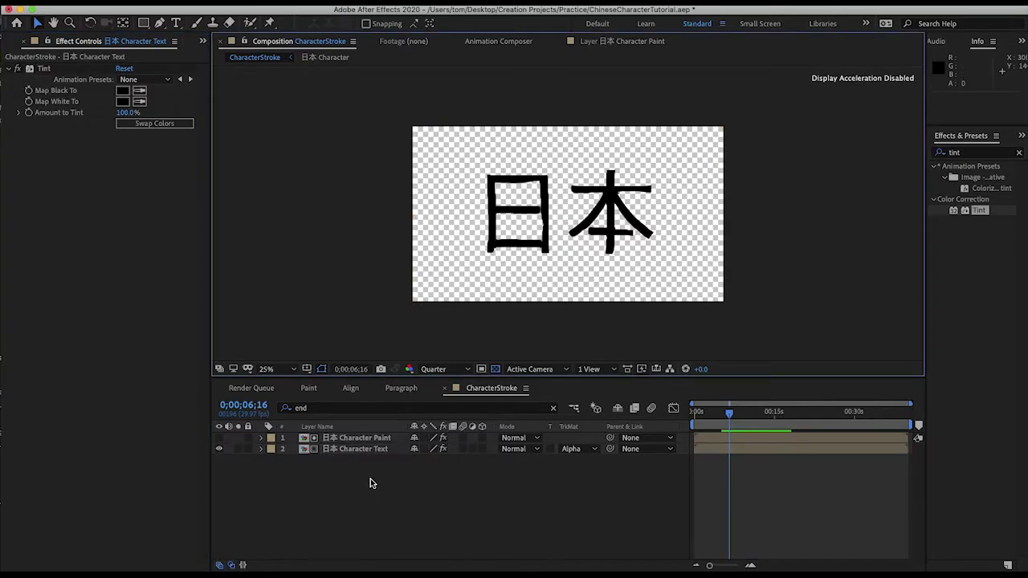
pyautogui.click(976, 152)
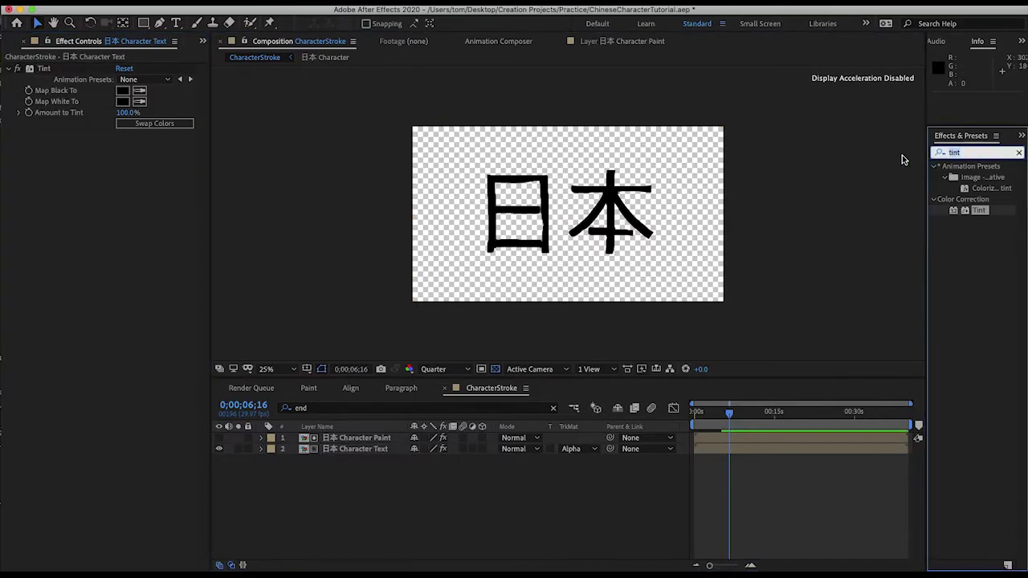
# Add Roughen Edges to Character Text with Border 10, viewing at Full resolution
pyautogui.write('roughen')
pyautogui.moveTo(993, 177); pyautogui.dragTo(386, 449)
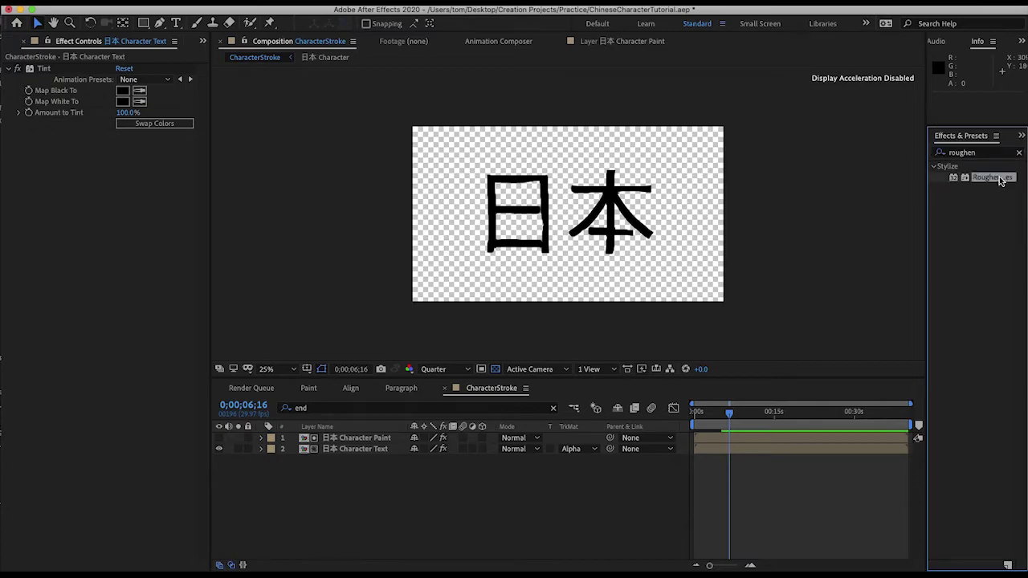
pyautogui.click(441, 369)
pyautogui.click(458, 400)
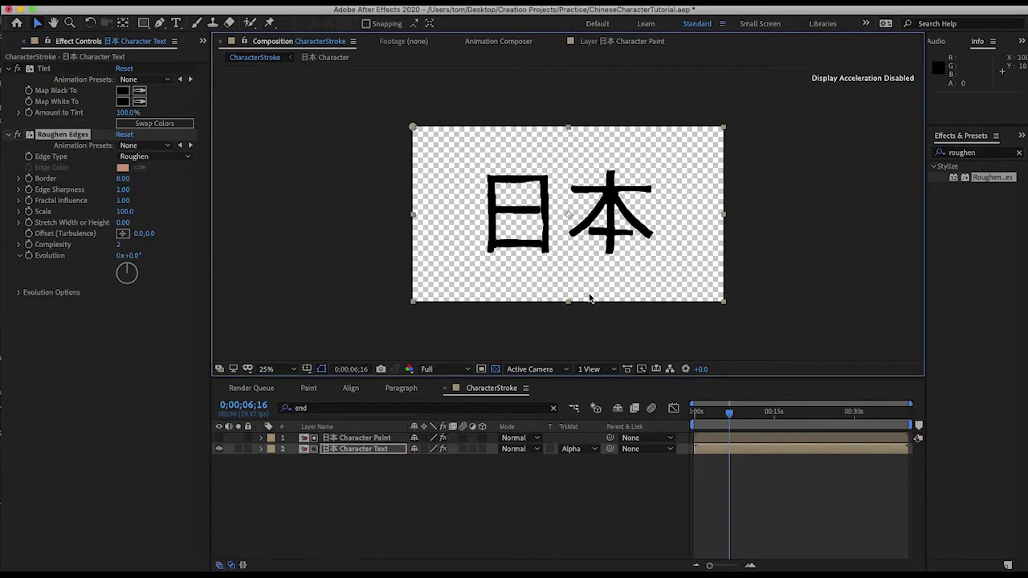
pyautogui.press('.')
pyautogui.press('.')
pyautogui.press('.')
pyautogui.press('.')
pyautogui.press(',')
pyautogui.press(',')
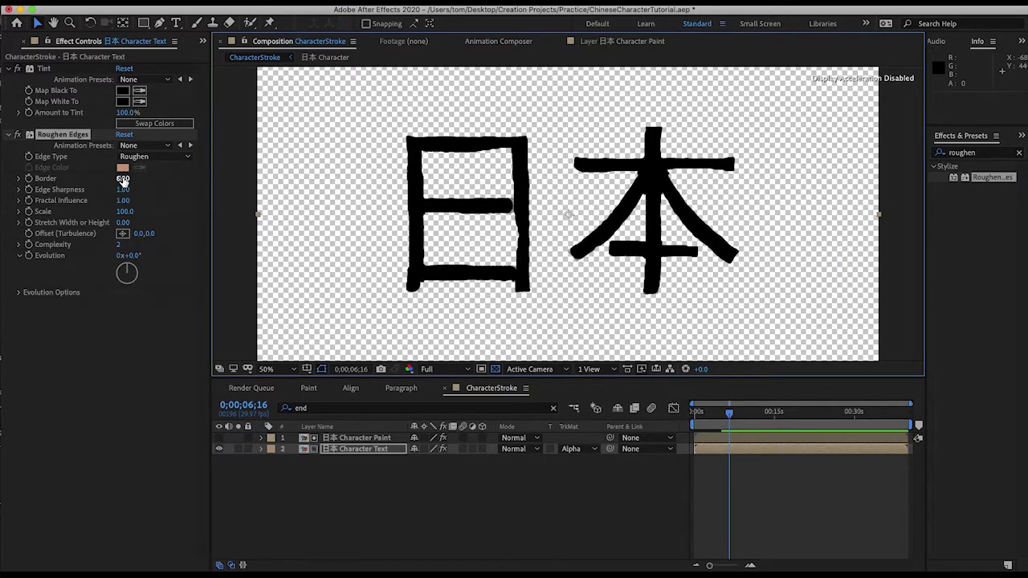
pyautogui.moveTo(123, 181); pyautogui.dragTo(118, 181)
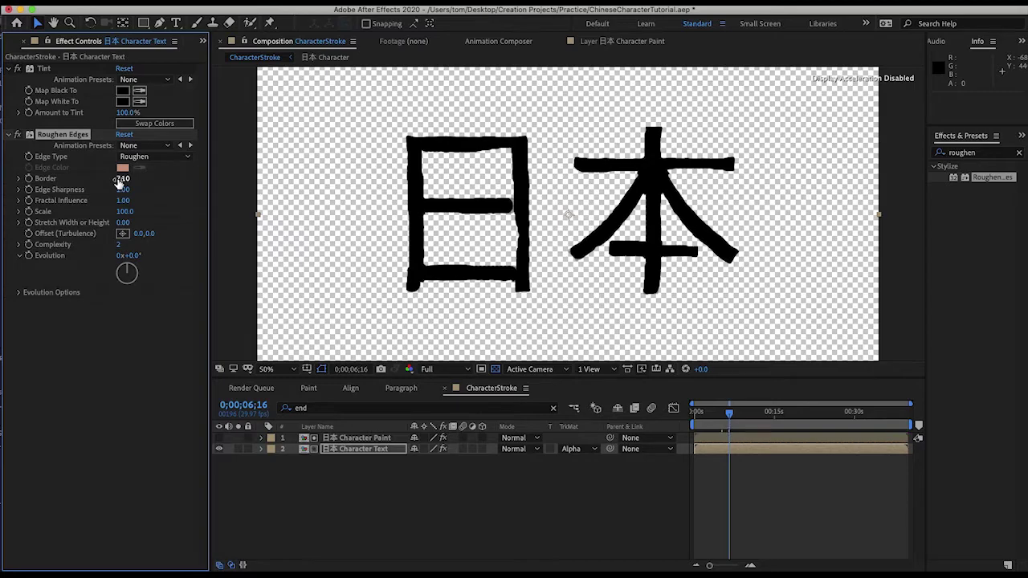
pyautogui.click(120, 178)
pyautogui.write('1')
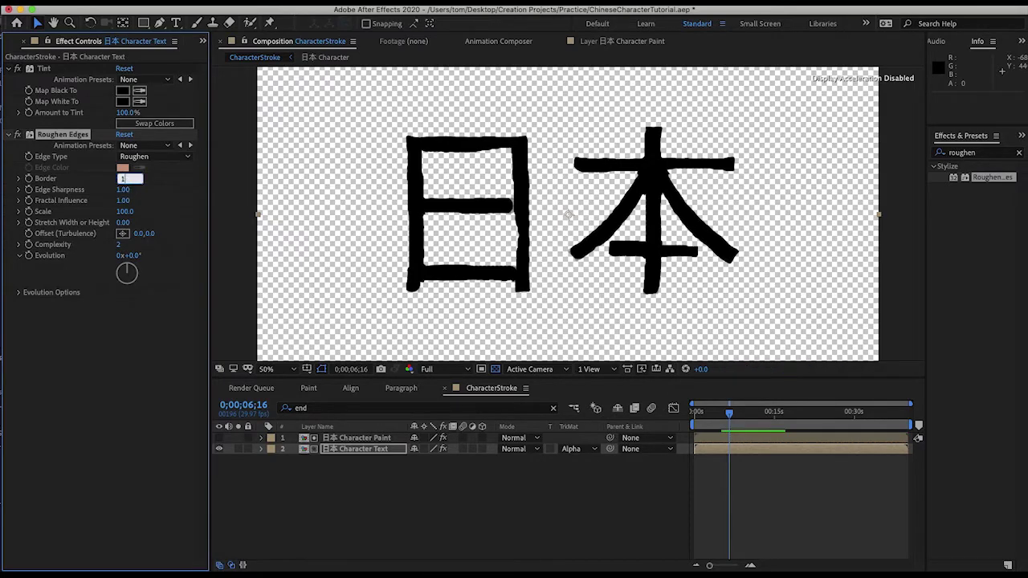
pyautogui.write('0.00')
pyautogui.press('Return')
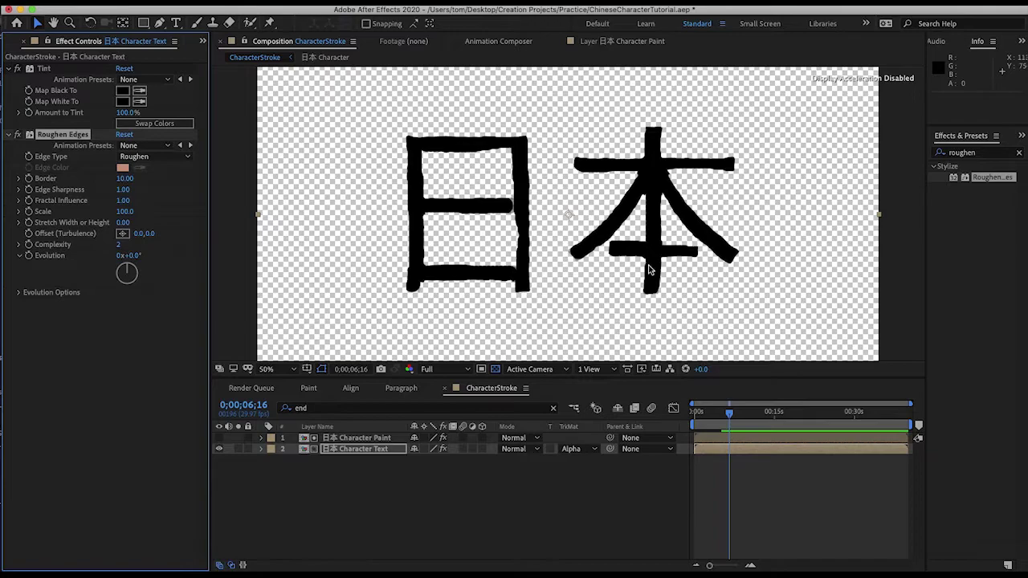
pyautogui.click(979, 154)
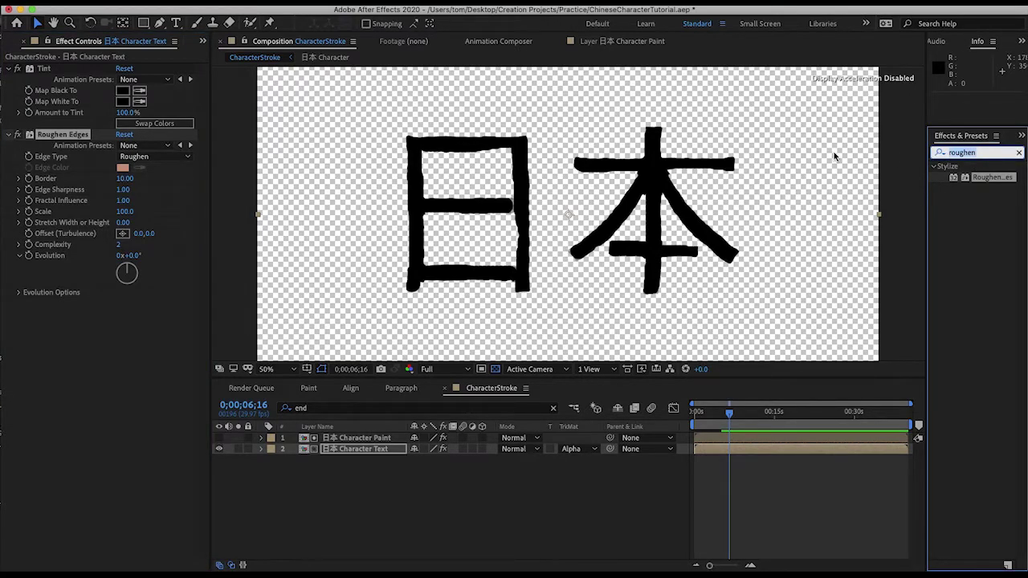
# Apply Turbulent Displace to the Character Text layer with Size 10 and Amount 10
pyautogui.write('turb')
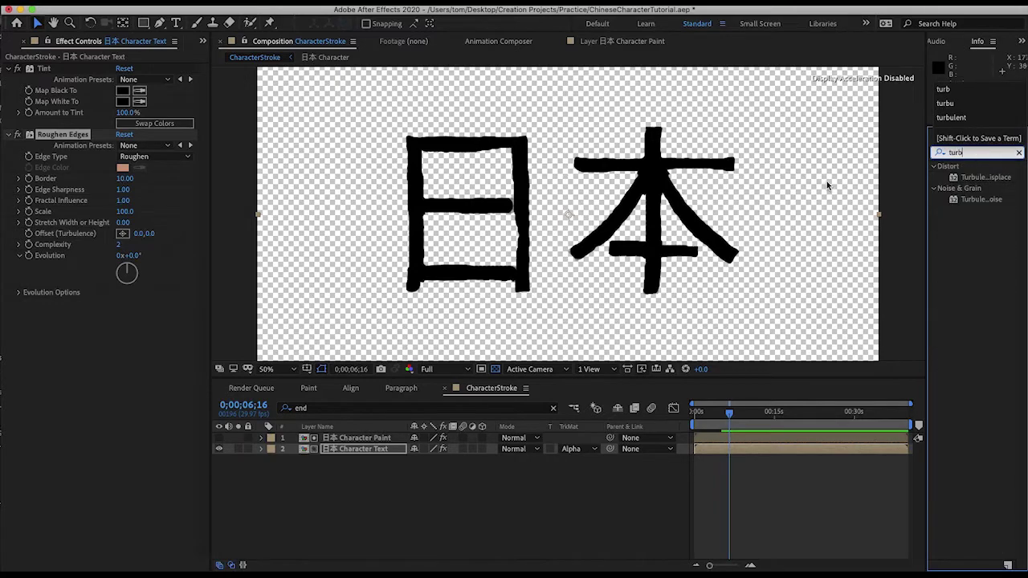
pyautogui.moveTo(985, 178); pyautogui.dragTo(380, 452)
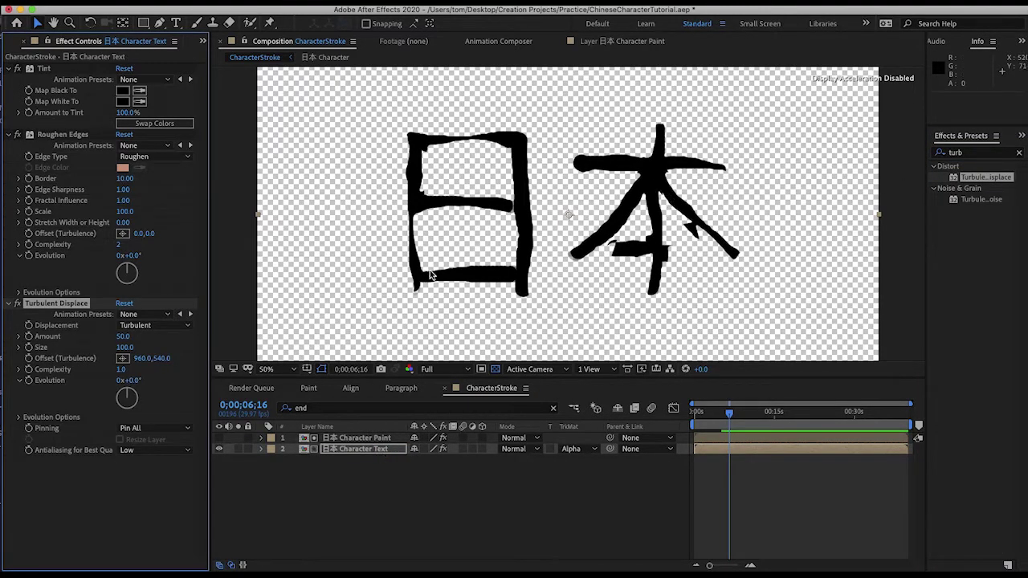
pyautogui.click(127, 347)
pyautogui.write('2')
pyautogui.press('Return')
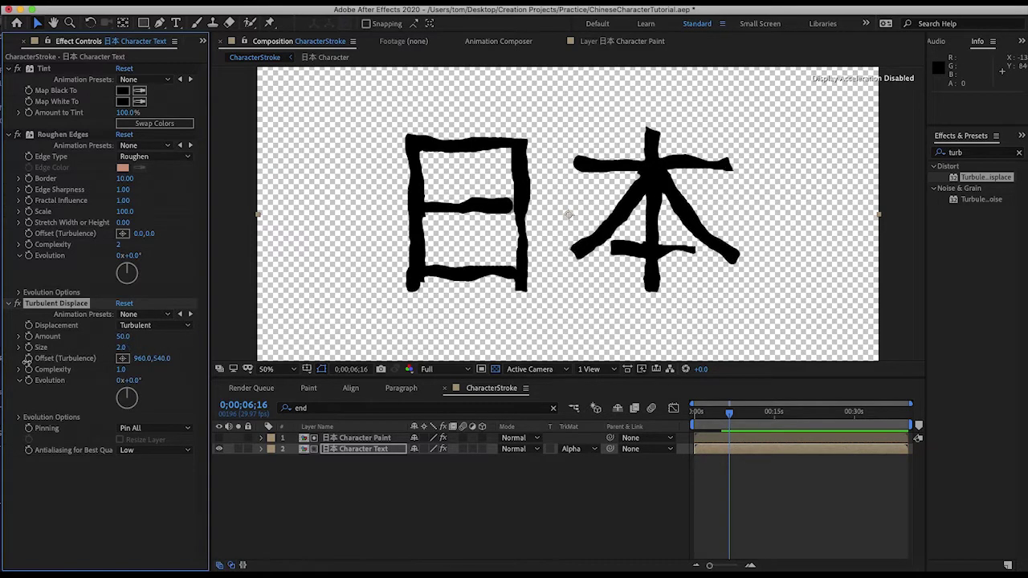
pyautogui.click(123, 347)
pyautogui.write('10')
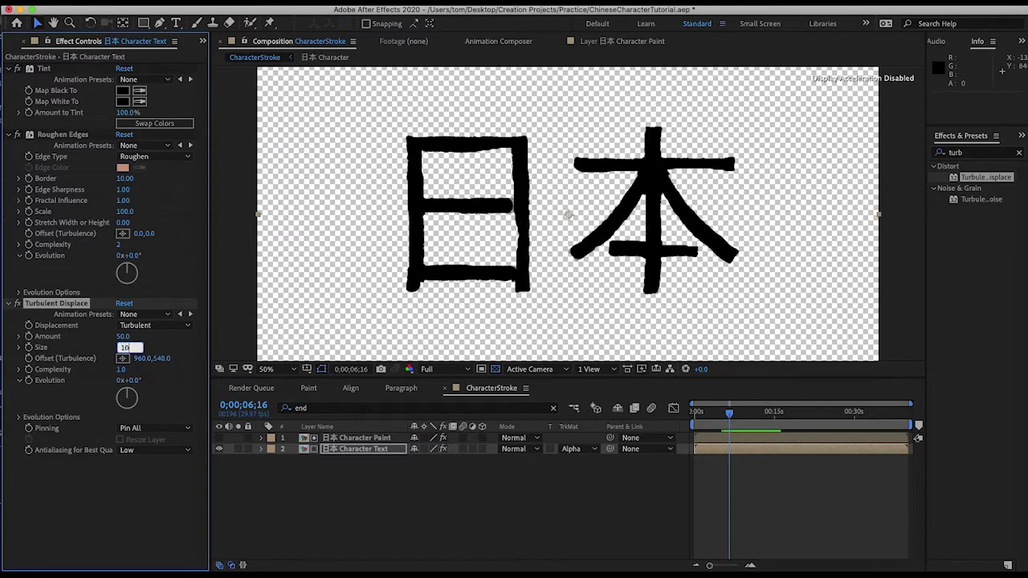
pyautogui.press('Return')
pyautogui.click(123, 336)
pyautogui.write('10')
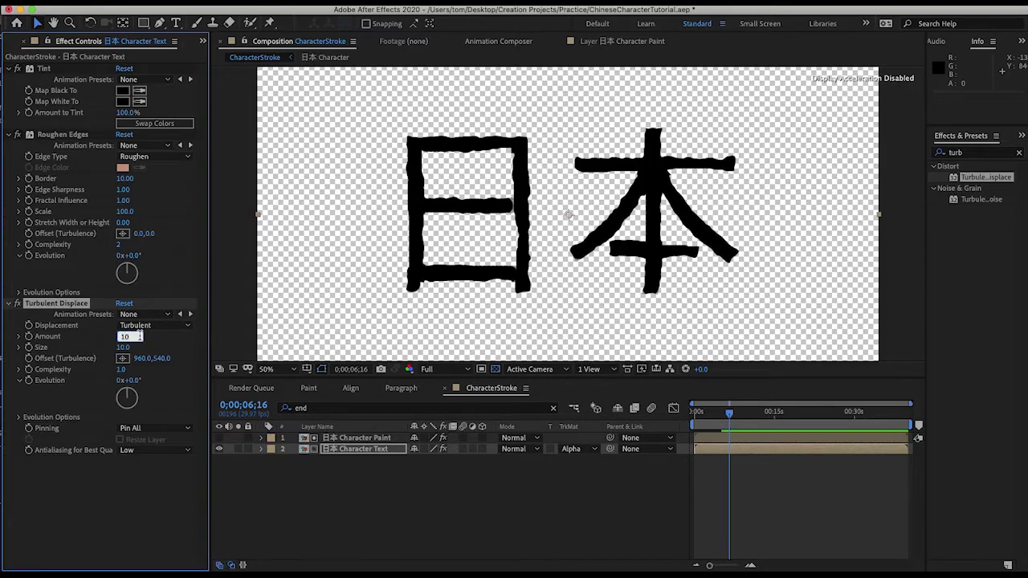
pyautogui.press('Return')
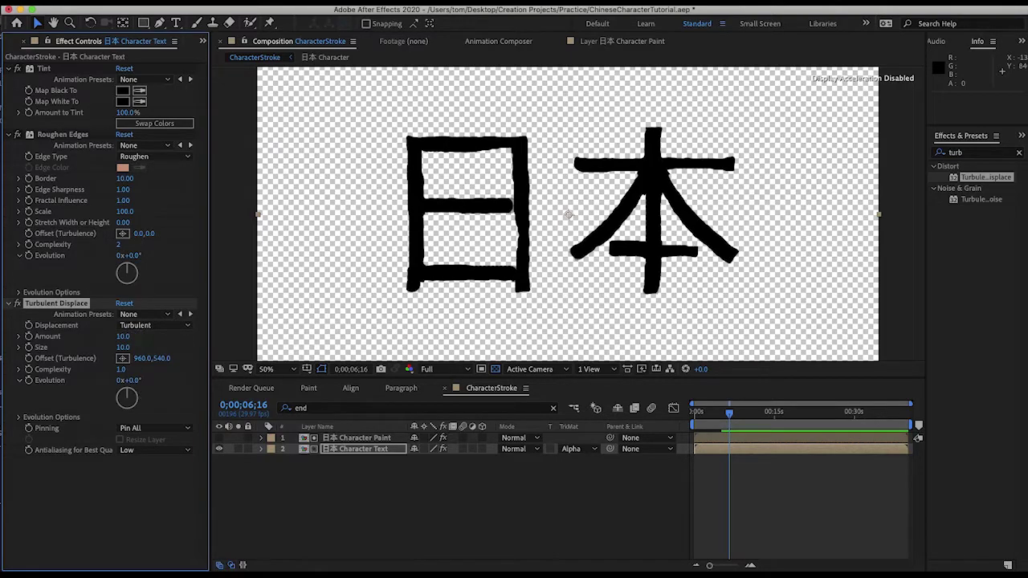
pyautogui.click(398, 540)
# Set the viewer resolution to Quarter and play the stroke animation from the start
pyautogui.moveTo(713, 415); pyautogui.dragTo(535, 426)
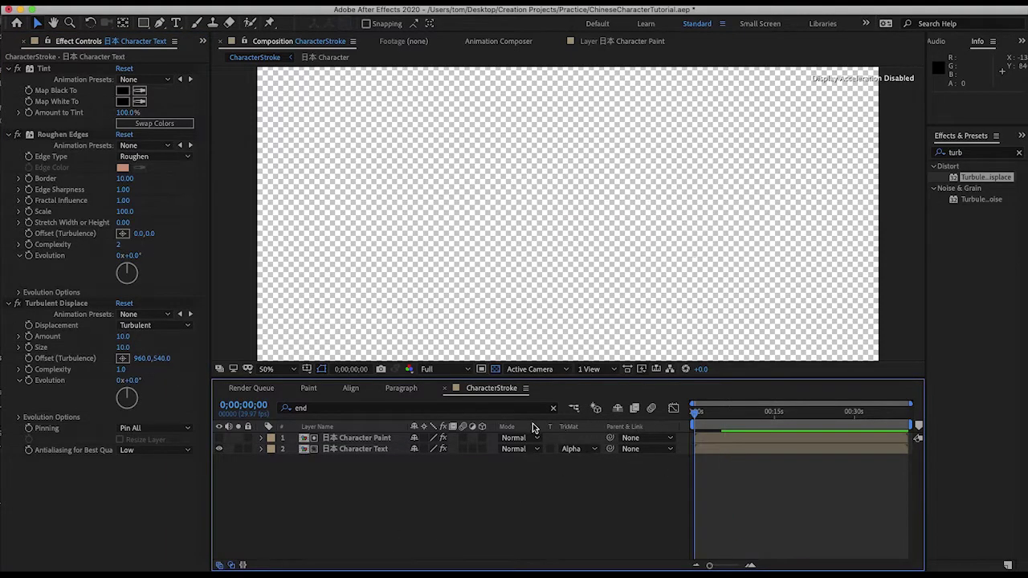
pyautogui.press('space')
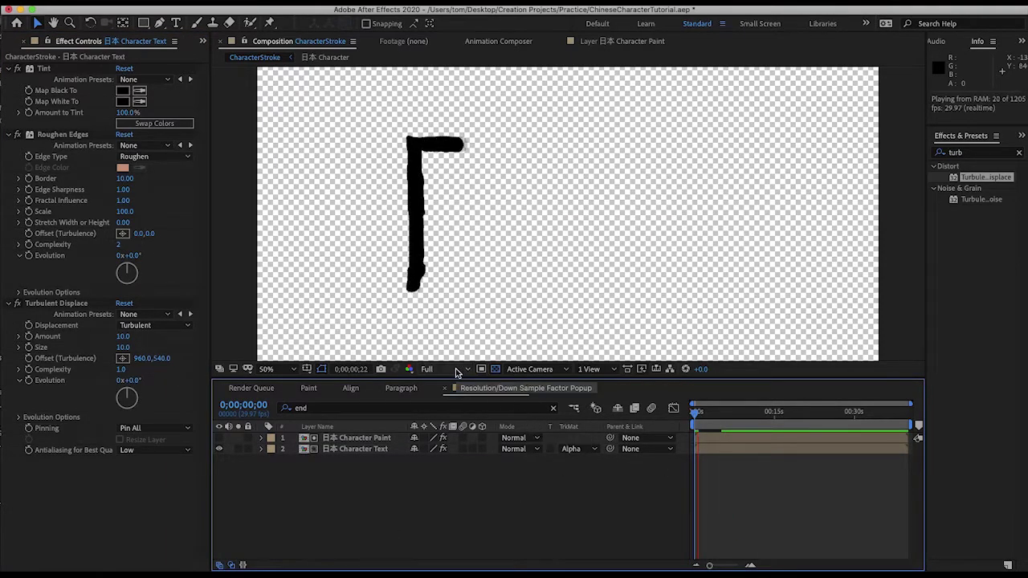
pyautogui.click(442, 374)
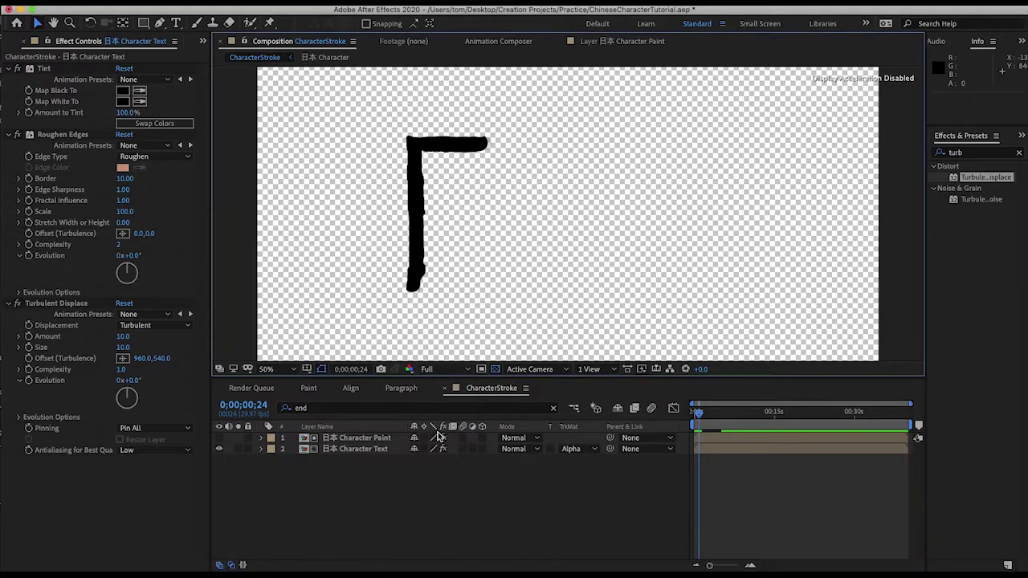
pyautogui.click(441, 373)
pyautogui.click(442, 443)
pyautogui.click(492, 510)
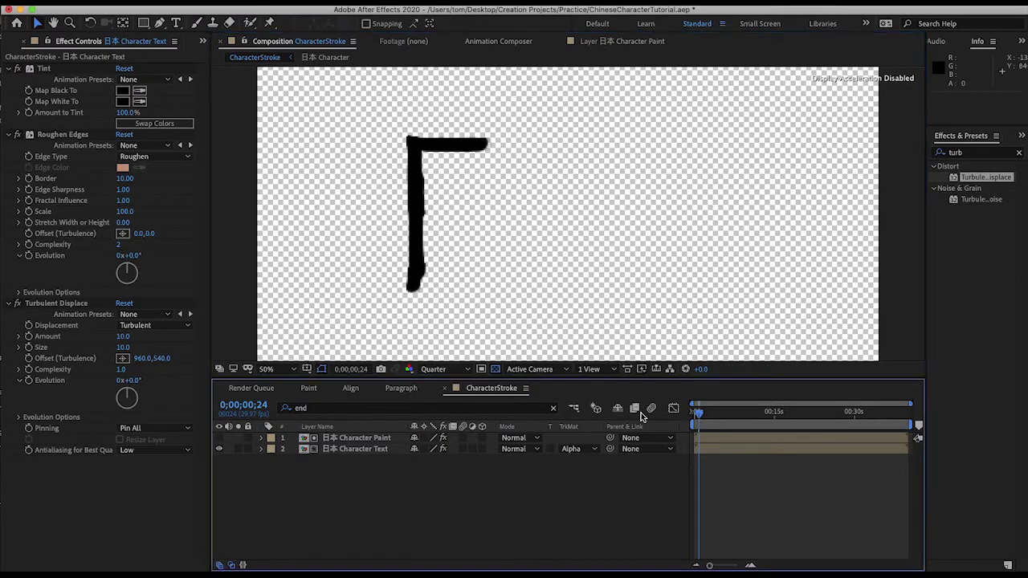
pyautogui.press('space')
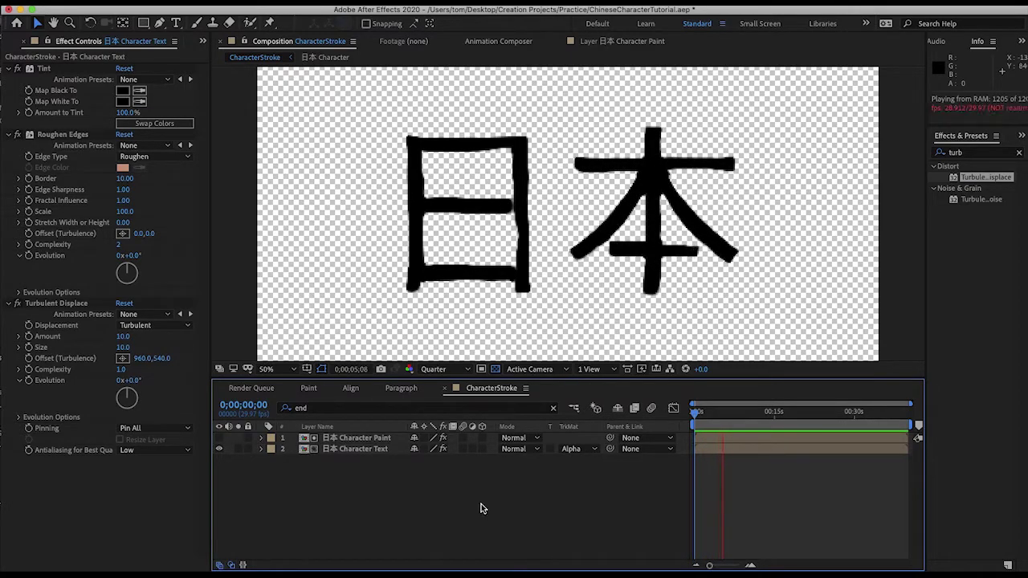
# Stop playback and select both the Character Paint and Character Text layers
pyautogui.scroll(-2, 550, 325)
pyautogui.click(564, 333)
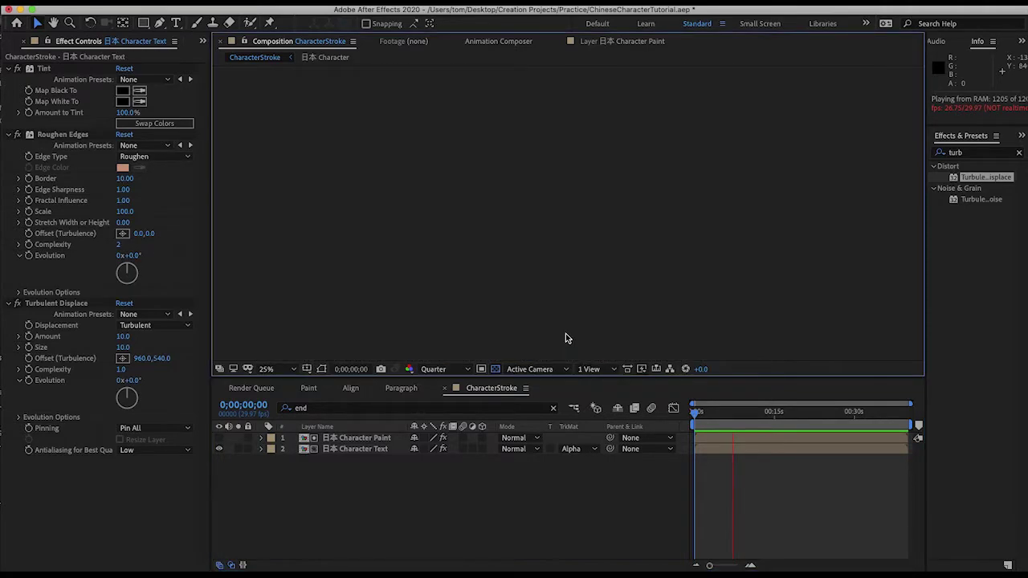
pyautogui.click(598, 507)
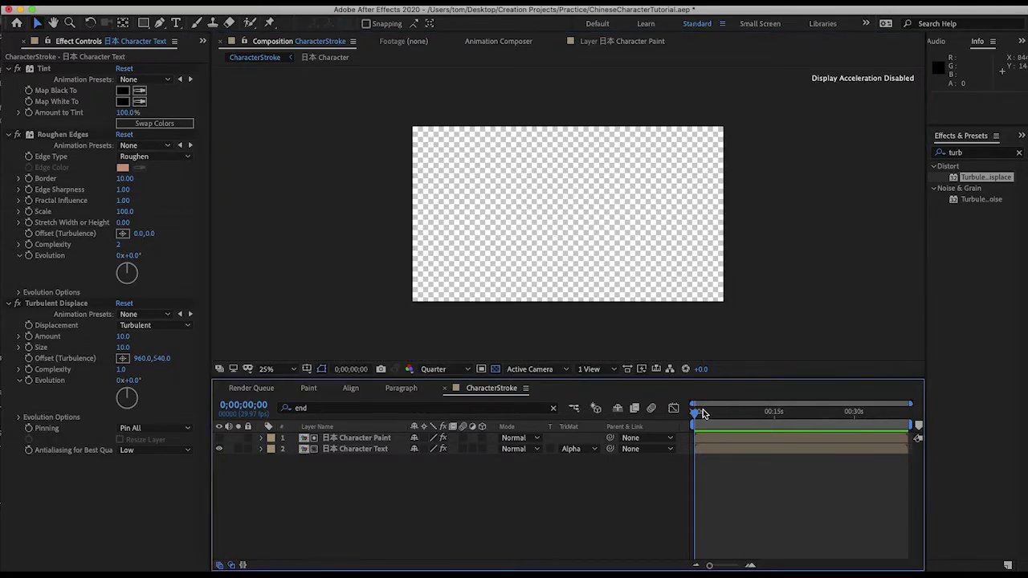
pyautogui.click(357, 449)
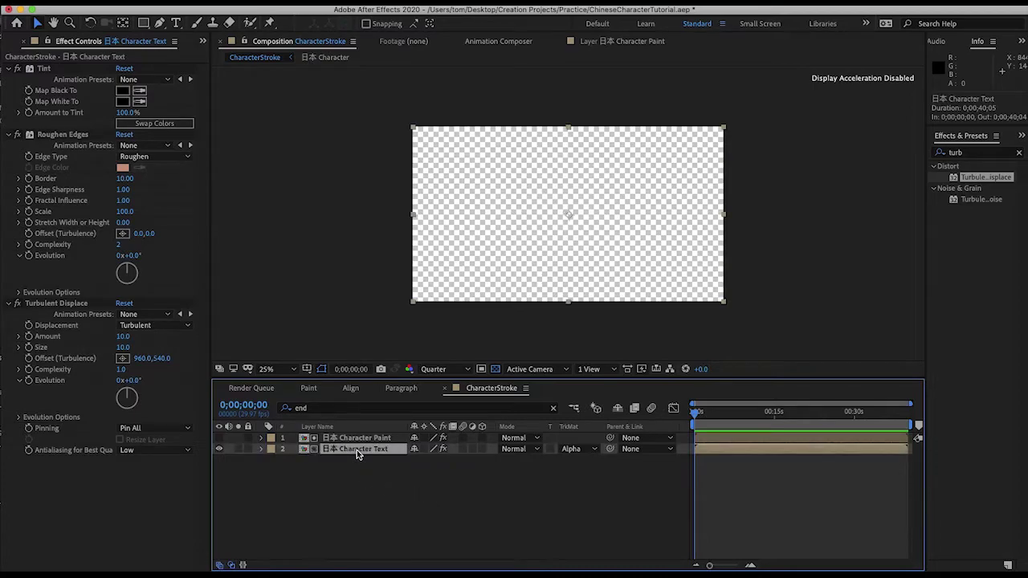
pyautogui.click(359, 489)
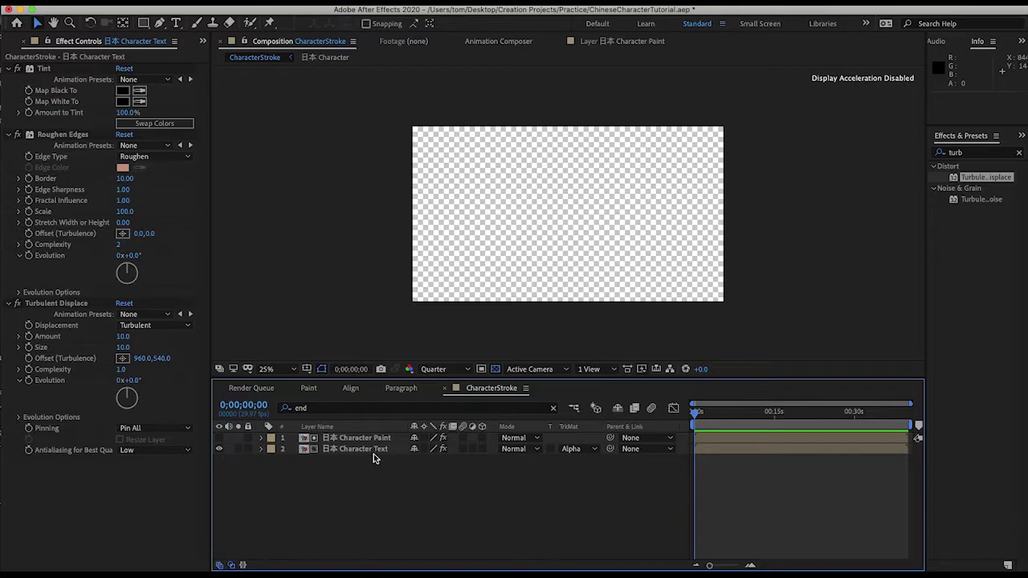
pyautogui.click(370, 450)
# Pre-compose both character layers as 'CharacterComplete' and scrub forward to check the drawn characters
pyautogui.rightClick(370, 440)
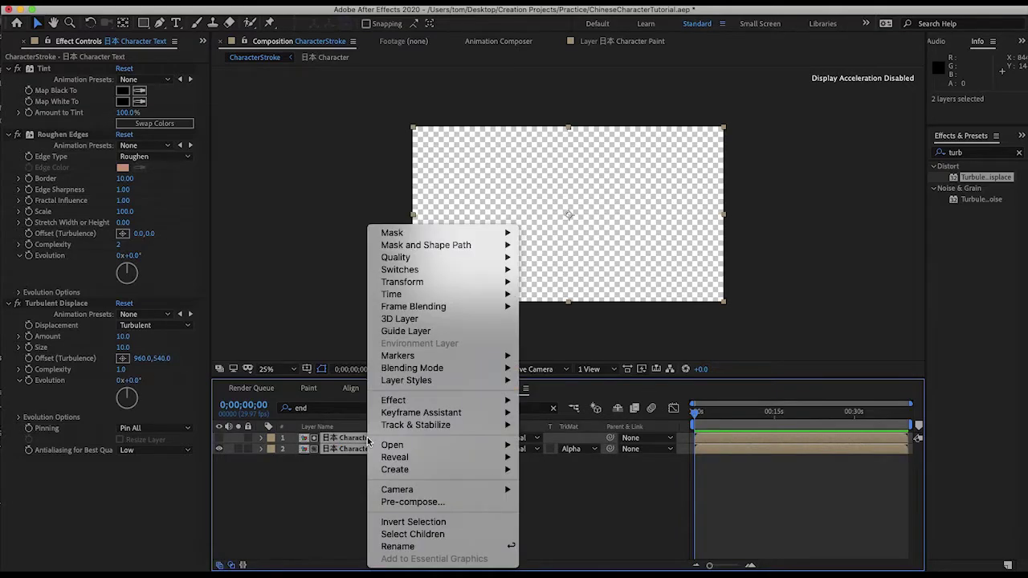
pyautogui.click(410, 501)
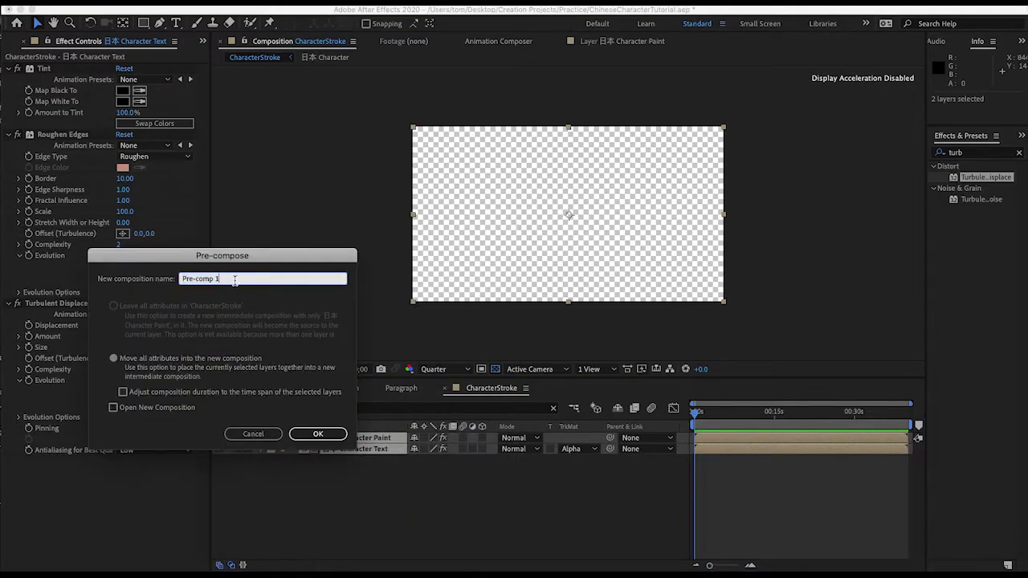
pyautogui.write('CharacterC')
pyautogui.press('Return')
pyautogui.click(249, 448)
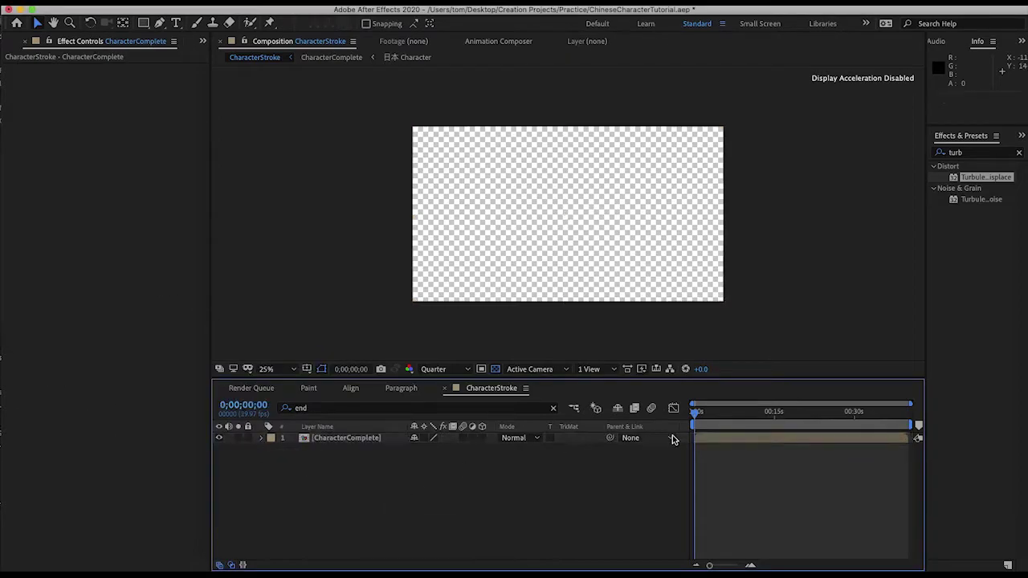
pyautogui.moveTo(696, 413); pyautogui.dragTo(723, 415)
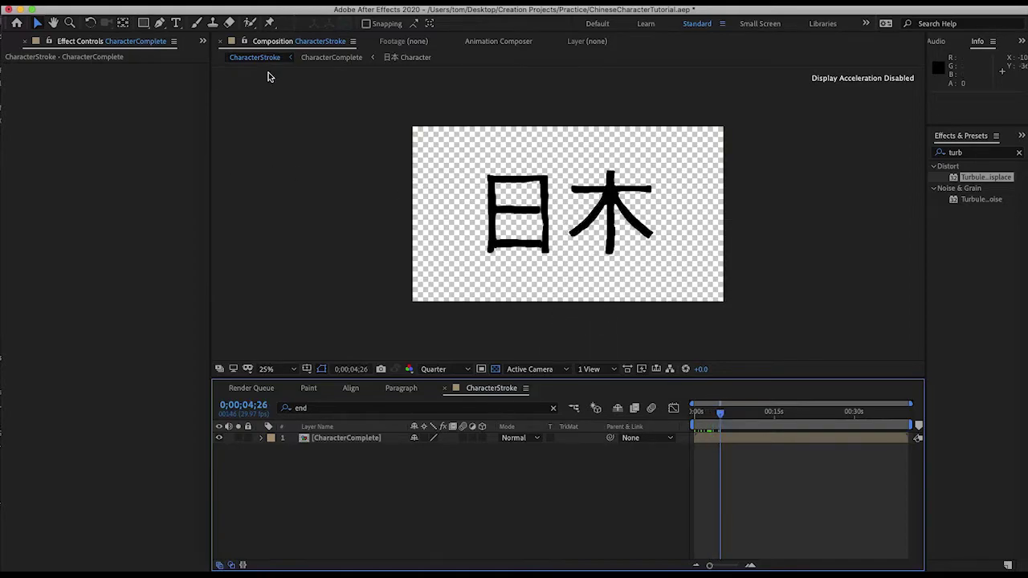
pyautogui.scroll(1, 566, 228)
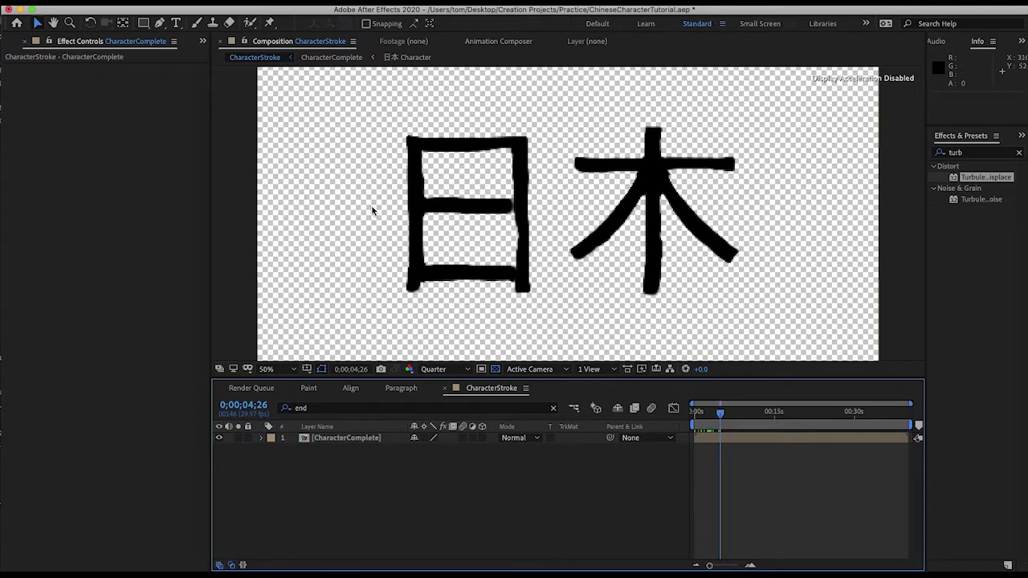
pyautogui.click(202, 41)
# Add the Ink Effect image below CharacterComplete, using CharacterComplete as its Alpha Matte
pyautogui.click(226, 53)
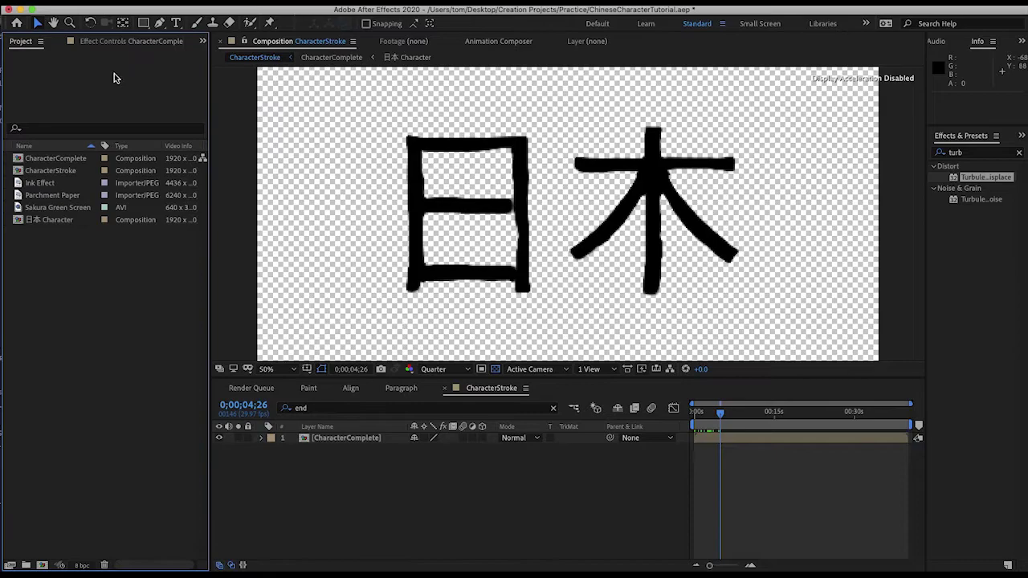
pyautogui.click(42, 186)
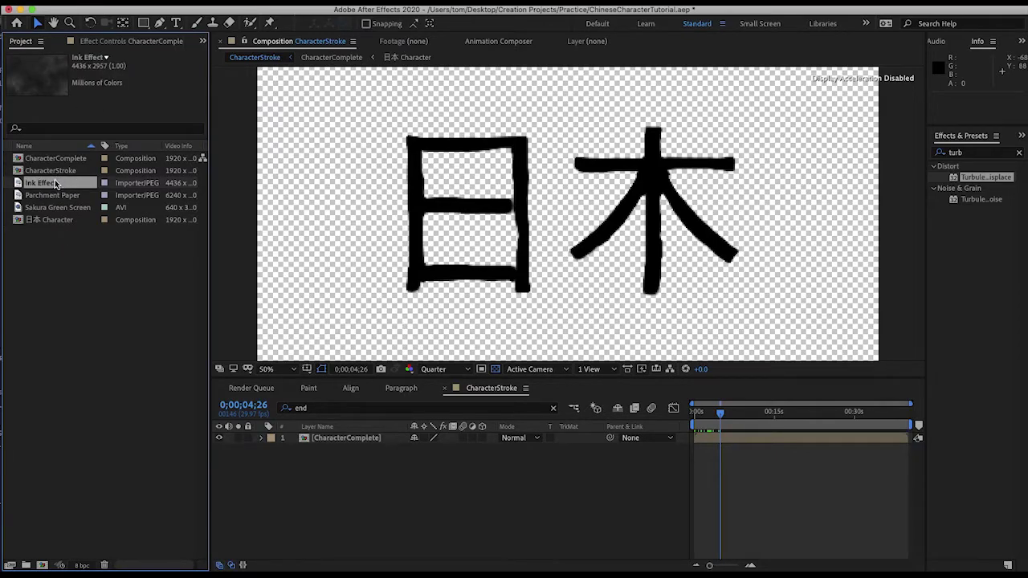
pyautogui.moveTo(55, 185); pyautogui.dragTo(356, 440)
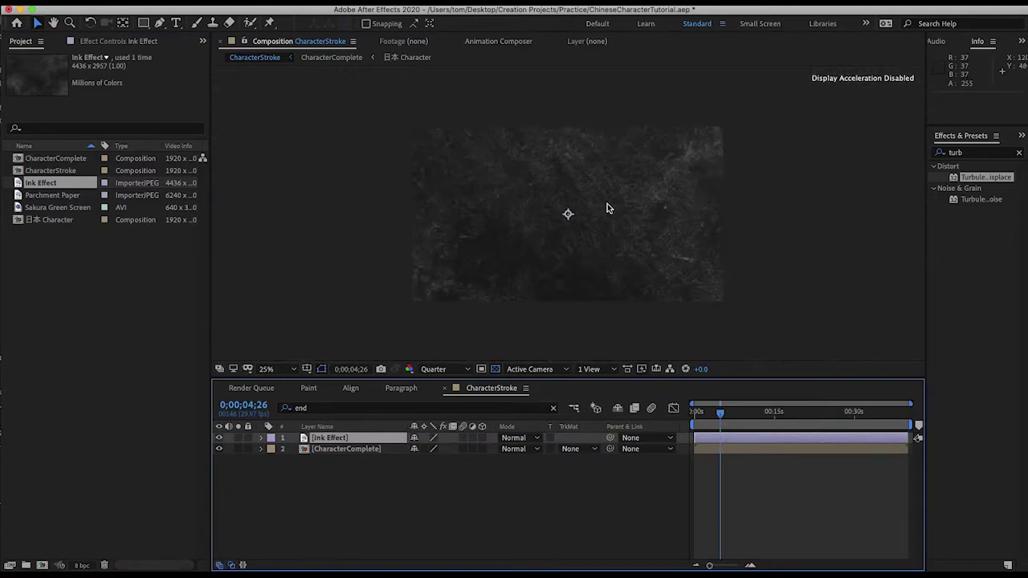
pyautogui.scroll(-2, 571, 213)
pyautogui.moveTo(336, 440); pyautogui.dragTo(362, 462)
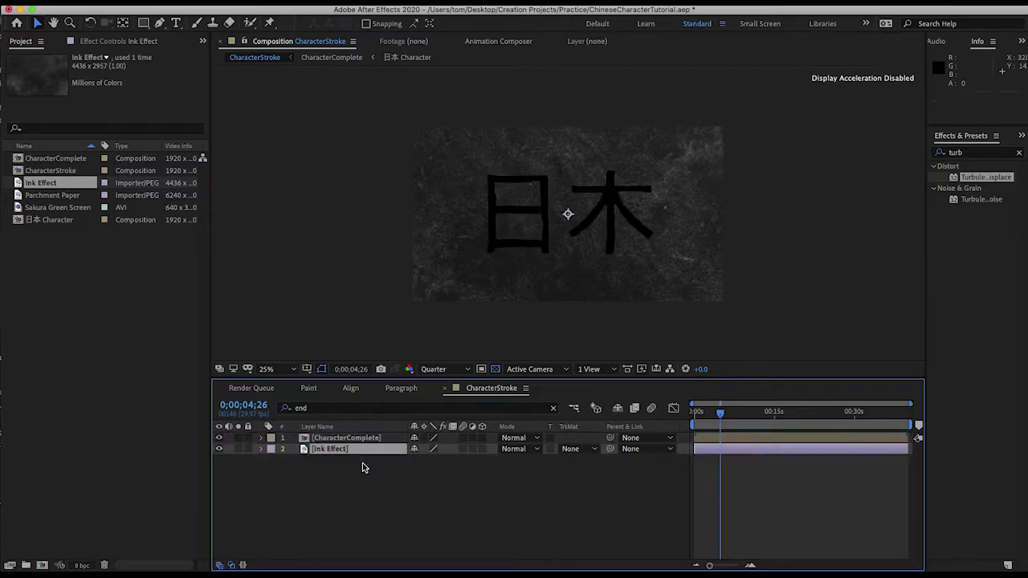
pyautogui.click(595, 450)
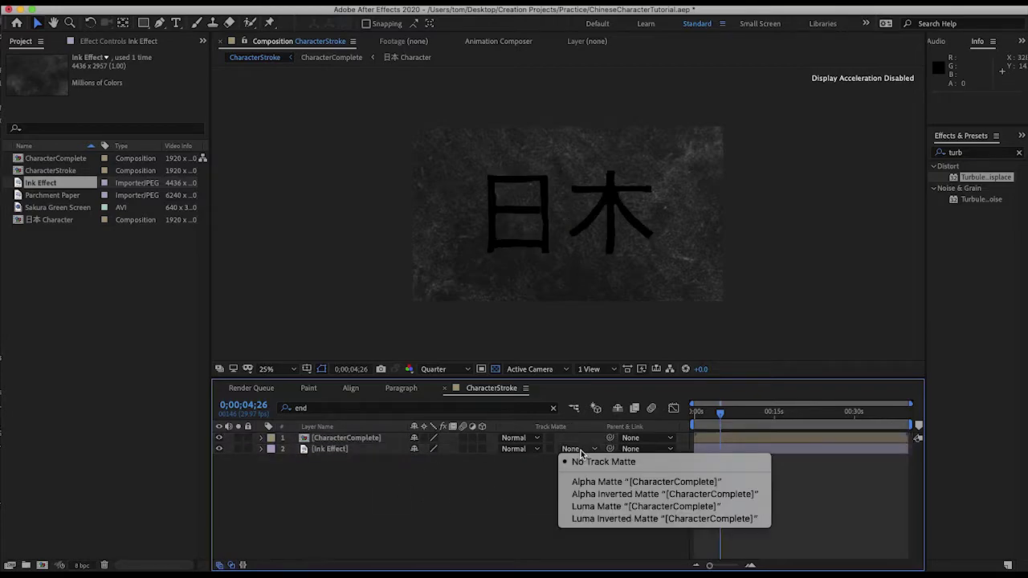
pyautogui.click(619, 482)
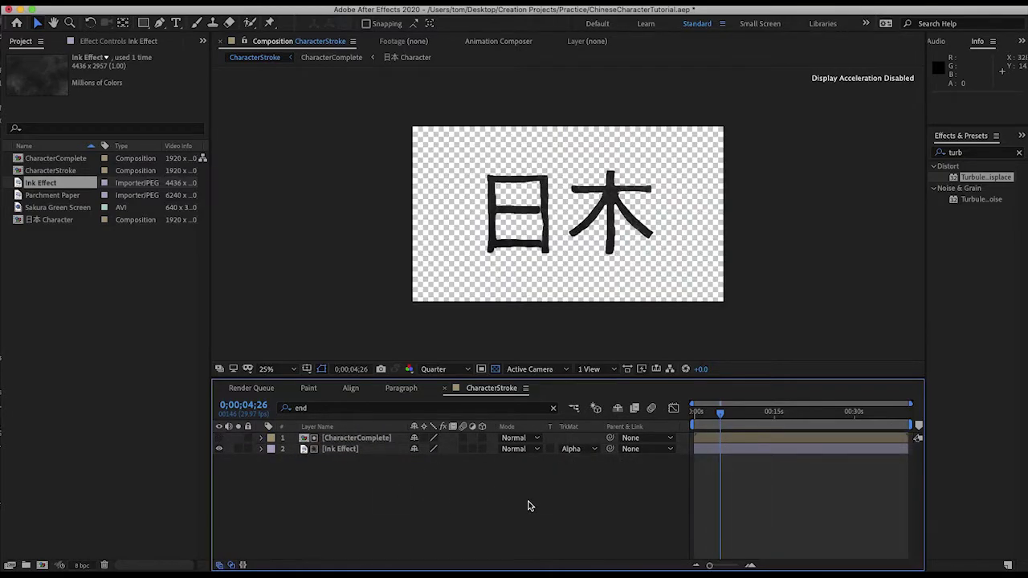
# Replay the ink-textured animation from the start at Full preview resolution
pyautogui.moveTo(721, 413); pyautogui.dragTo(634, 420)
pyautogui.press('space')
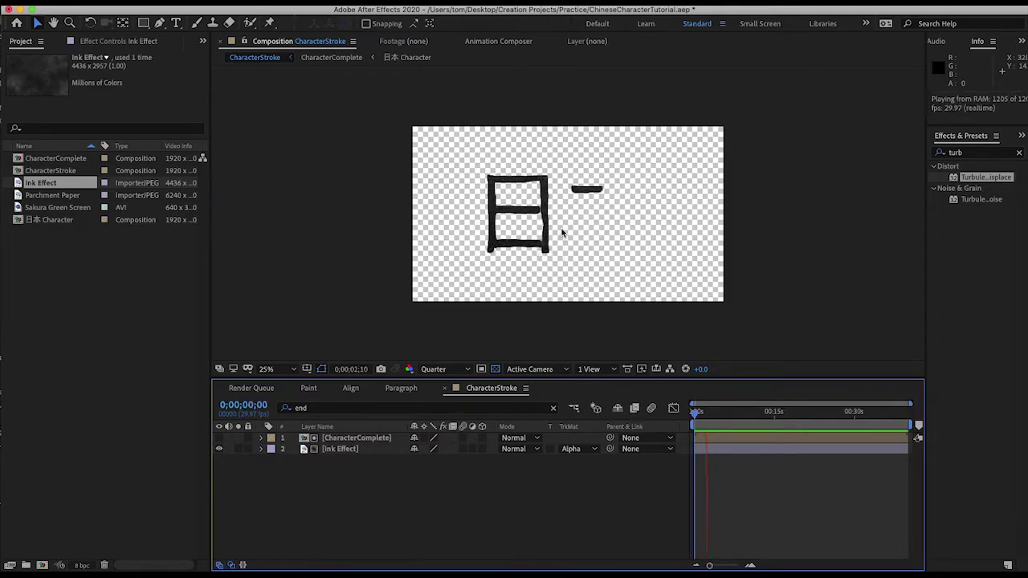
pyautogui.click(458, 369)
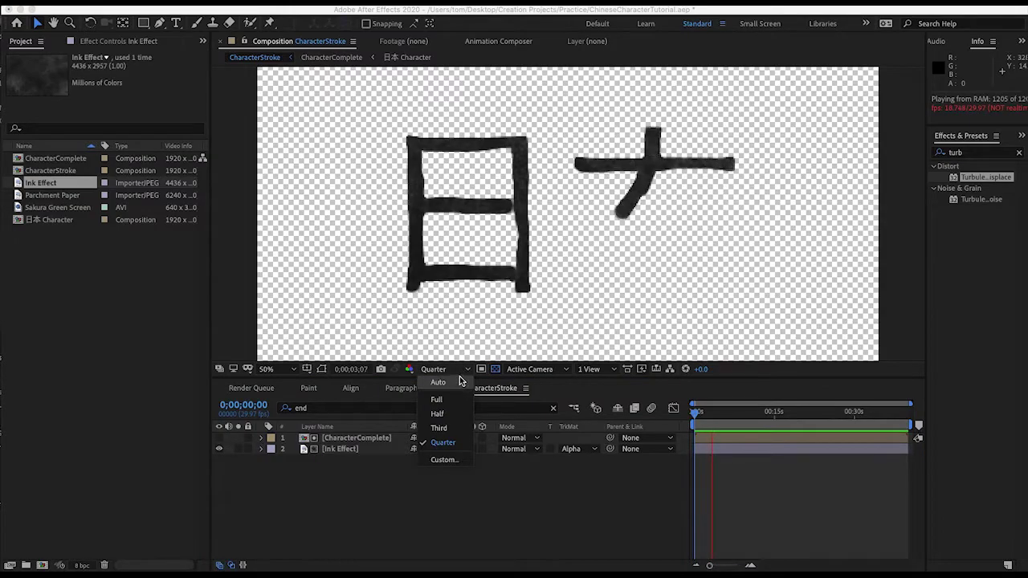
pyautogui.click(526, 450)
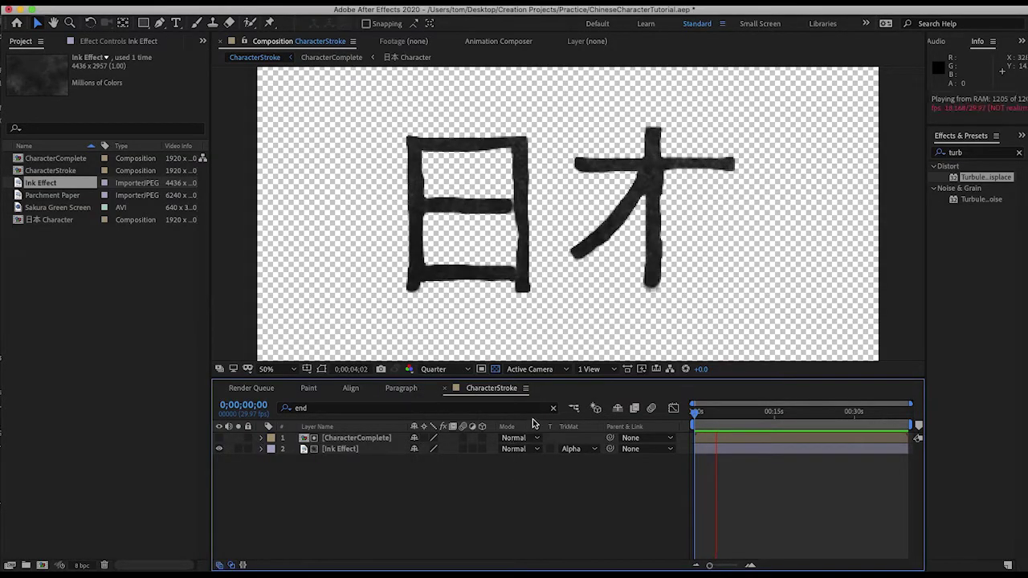
pyautogui.click(438, 369)
pyautogui.click(460, 400)
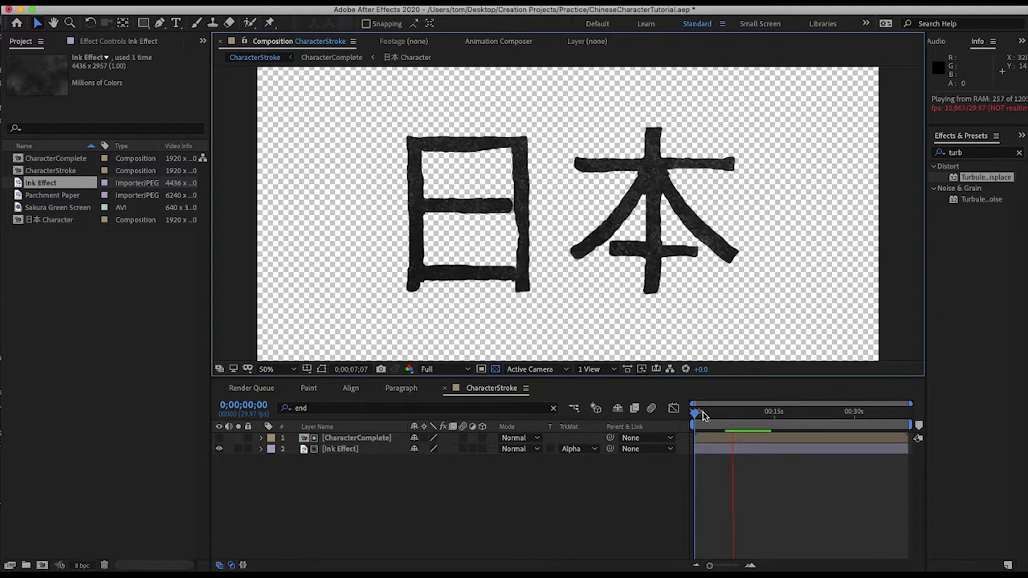
pyautogui.click(356, 456)
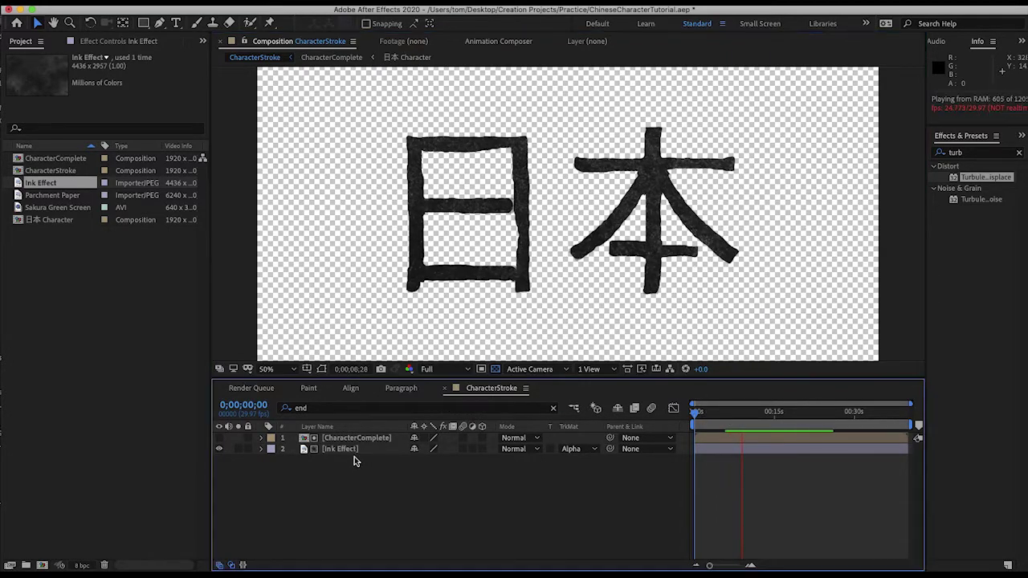
# Set the CharacterComplete layer's opacity to 80%
pyautogui.click(354, 438)
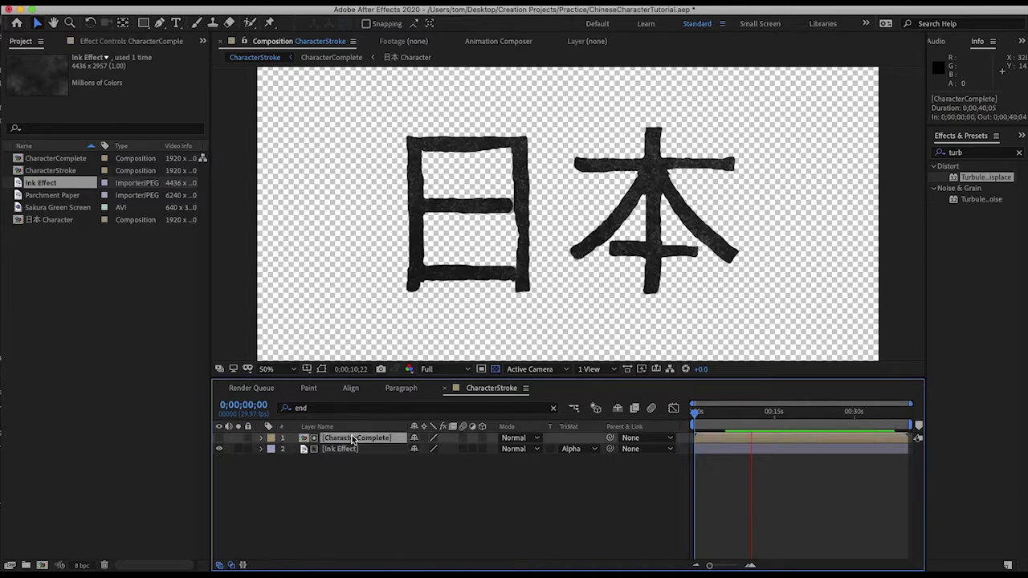
pyautogui.press('t')
pyautogui.click(412, 449)
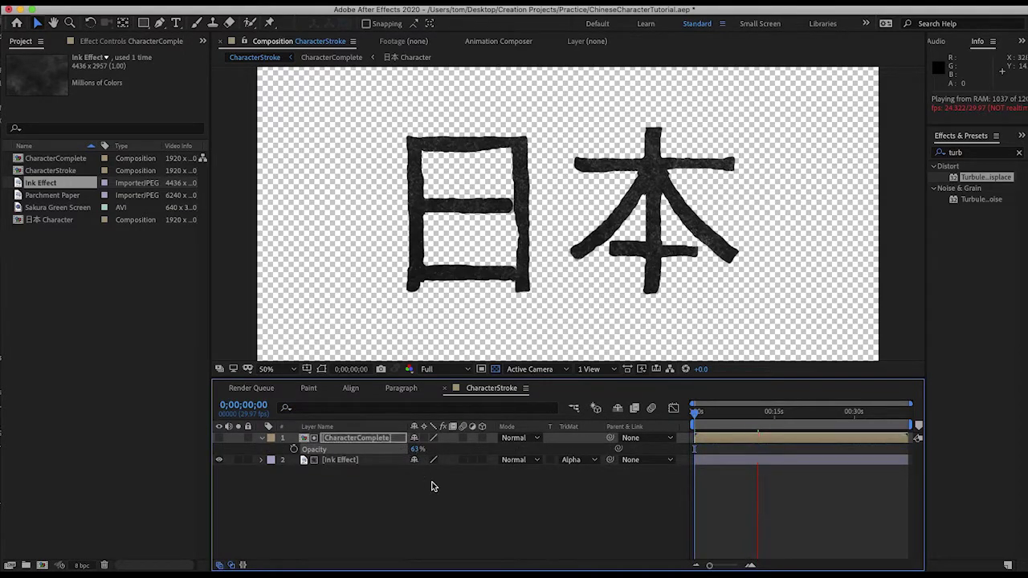
pyautogui.moveTo(408, 452); pyautogui.dragTo(458, 534)
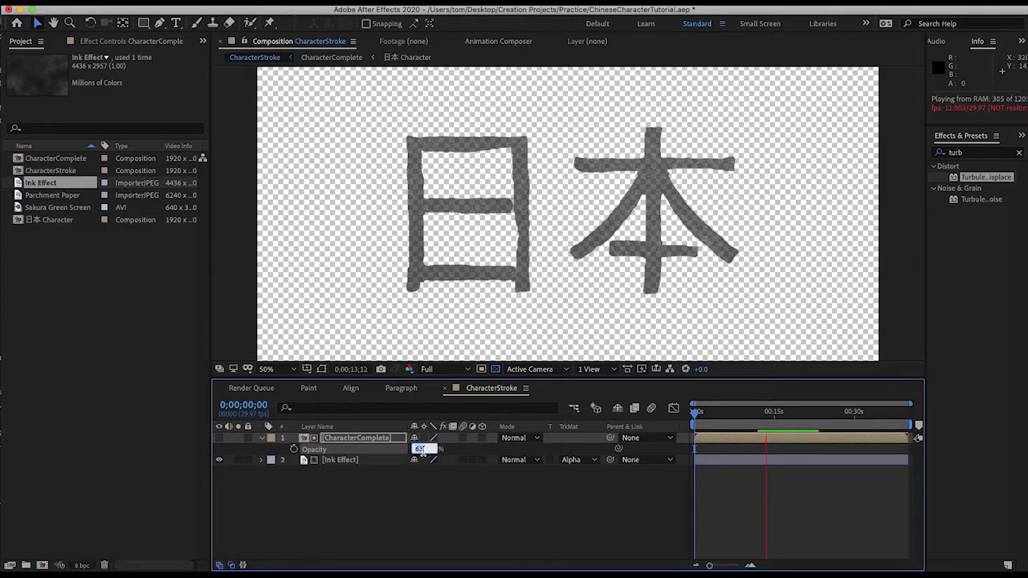
pyautogui.write('80')
pyautogui.press('Return')
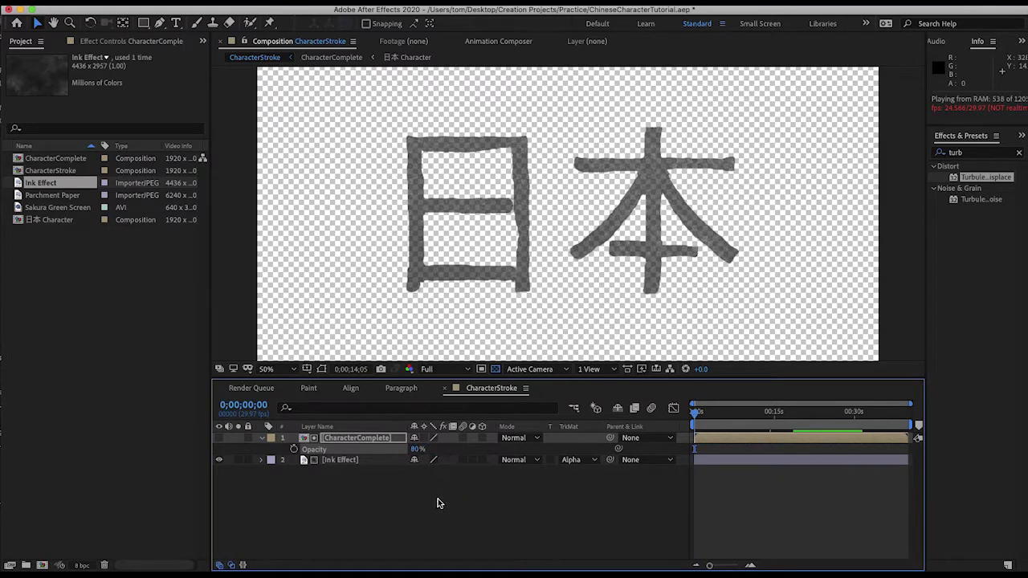
pyautogui.click(454, 538)
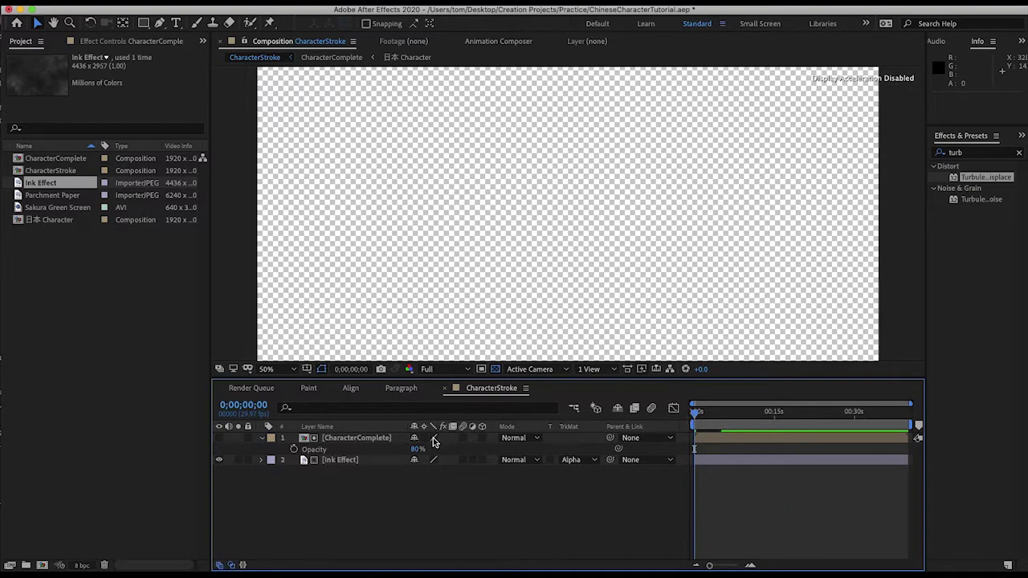
# Replay the semi-transparent ink stroke animation from the beginning
pyautogui.click(695, 419)
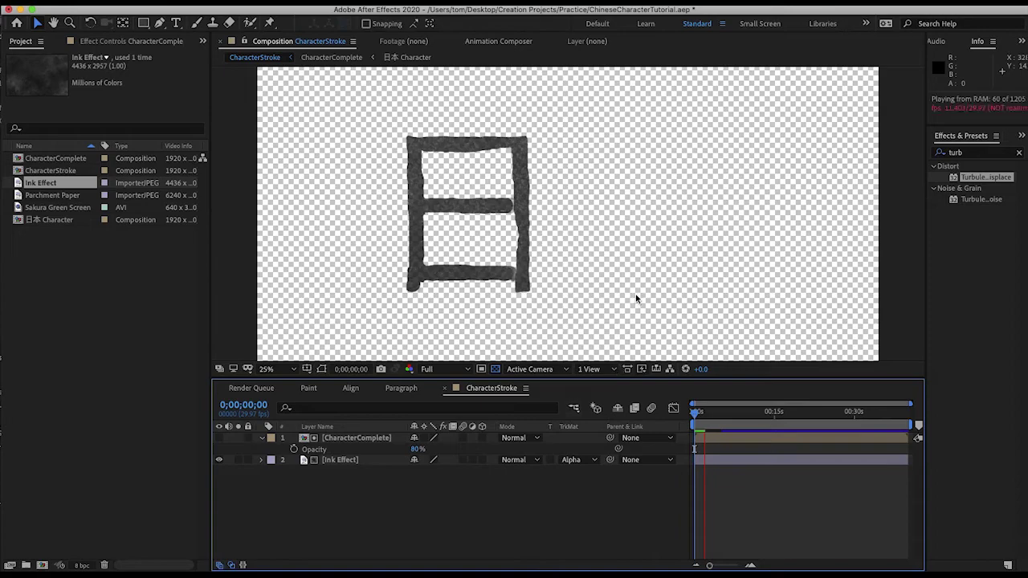
pyautogui.click(698, 421)
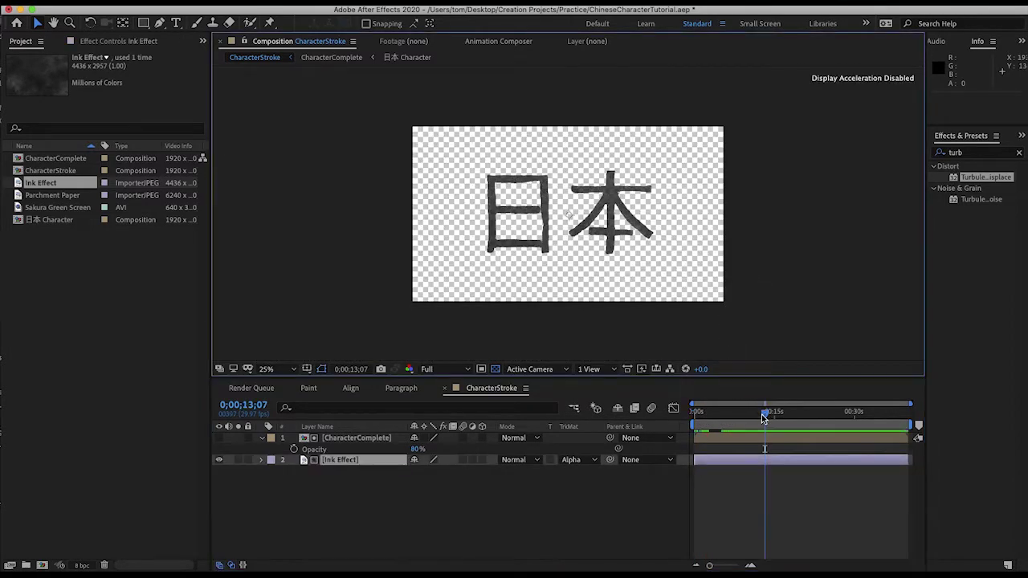
pyautogui.moveTo(763, 415)
pyautogui.mouseDown()
pyautogui.moveTo(697, 417)
pyautogui.moveTo(769, 417)
pyautogui.mouseUp()
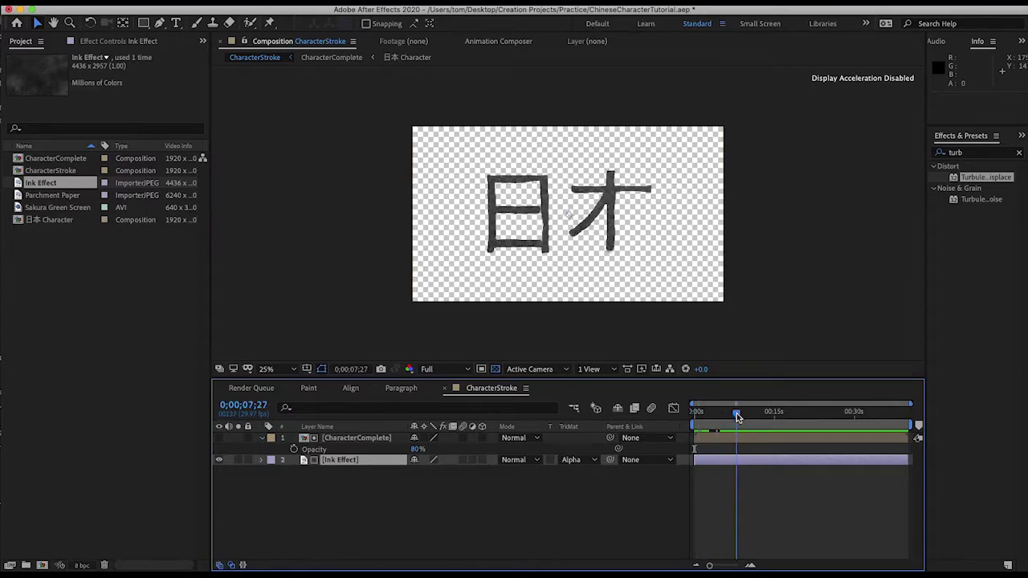
pyautogui.click(467, 512)
pyautogui.click(260, 439)
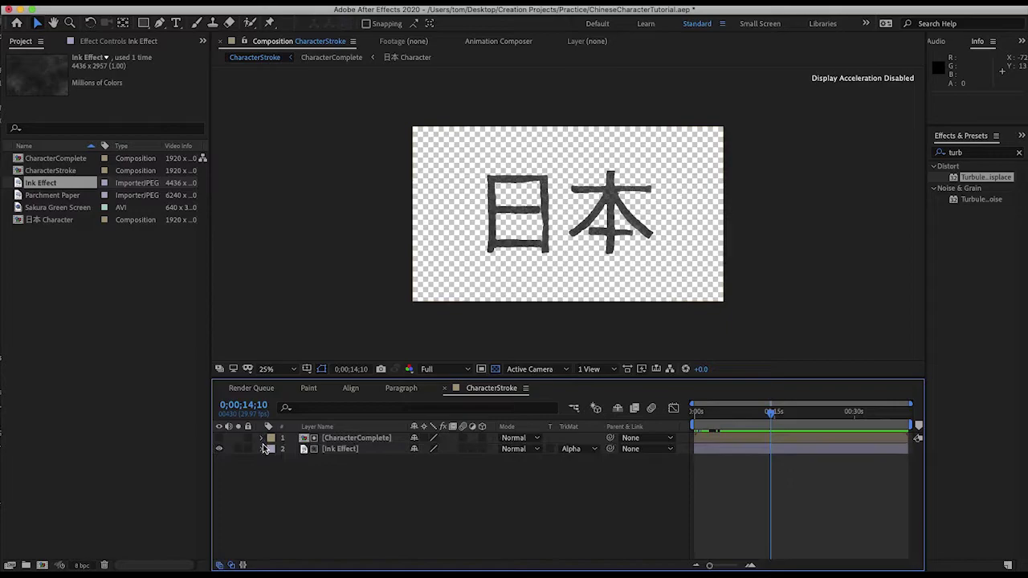
# Add Parchment Paper beneath the character layers, scrub the strokes, and create a full-frame white rectangle
pyautogui.click(47, 196)
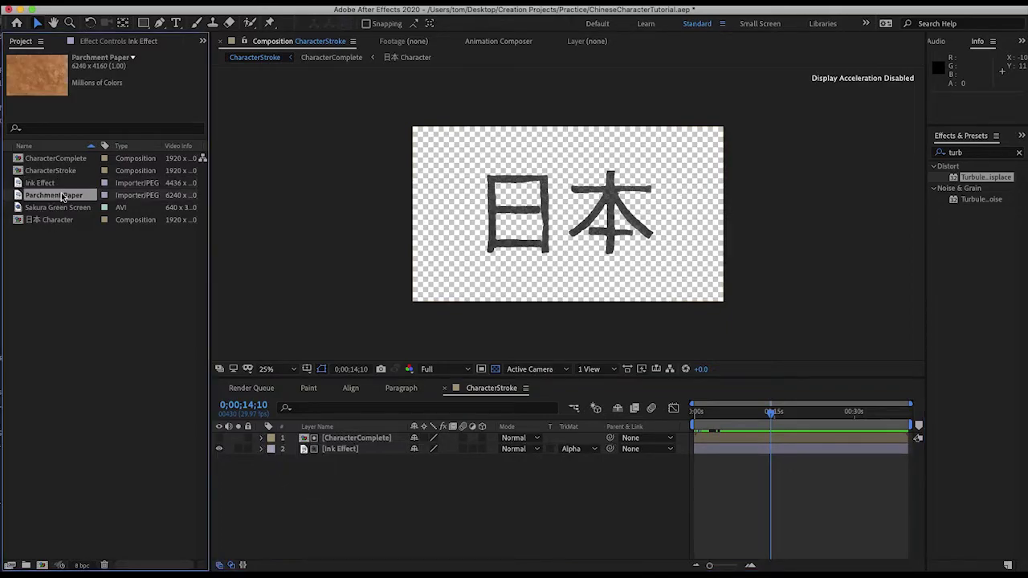
pyautogui.moveTo(61, 197); pyautogui.dragTo(351, 439)
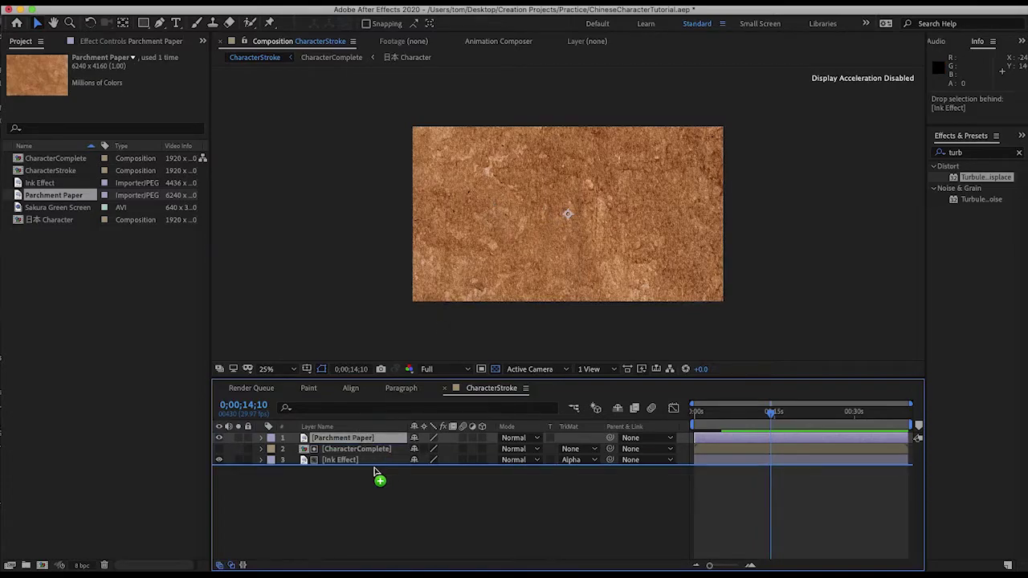
pyautogui.moveTo(357, 443); pyautogui.dragTo(375, 472)
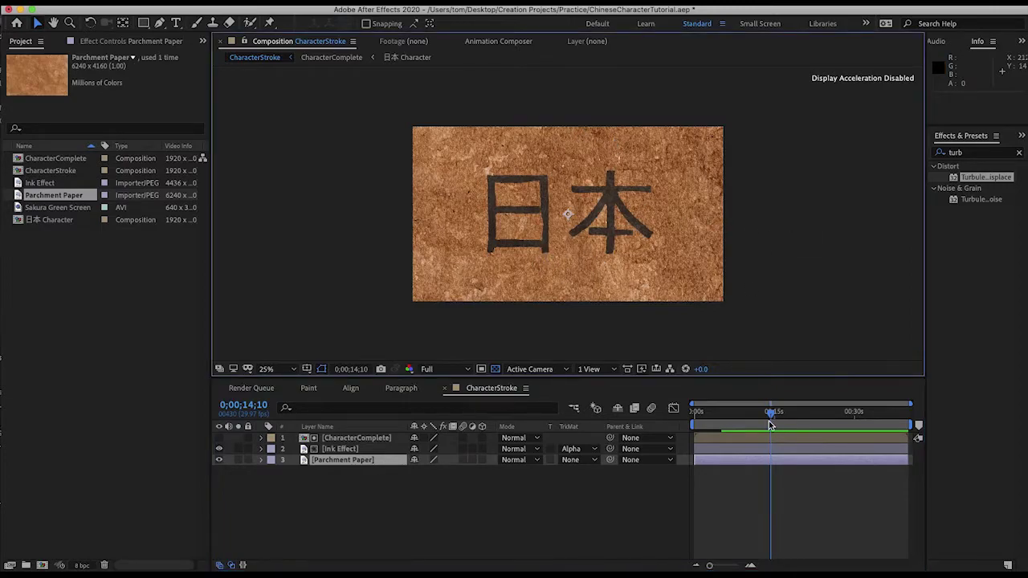
pyautogui.moveTo(769, 414); pyautogui.dragTo(714, 415)
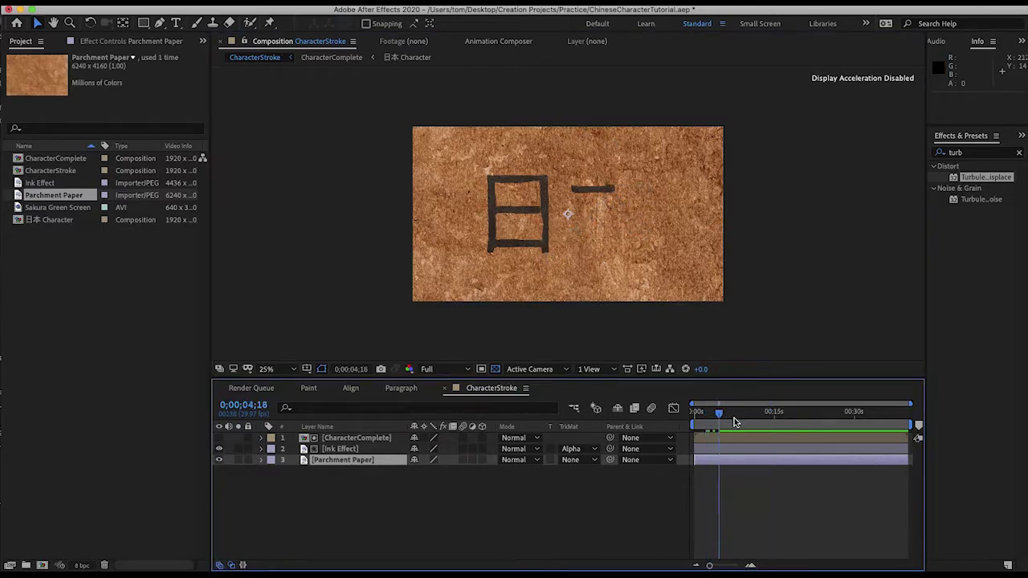
pyautogui.moveTo(714, 414); pyautogui.dragTo(748, 414)
pyautogui.click(516, 496)
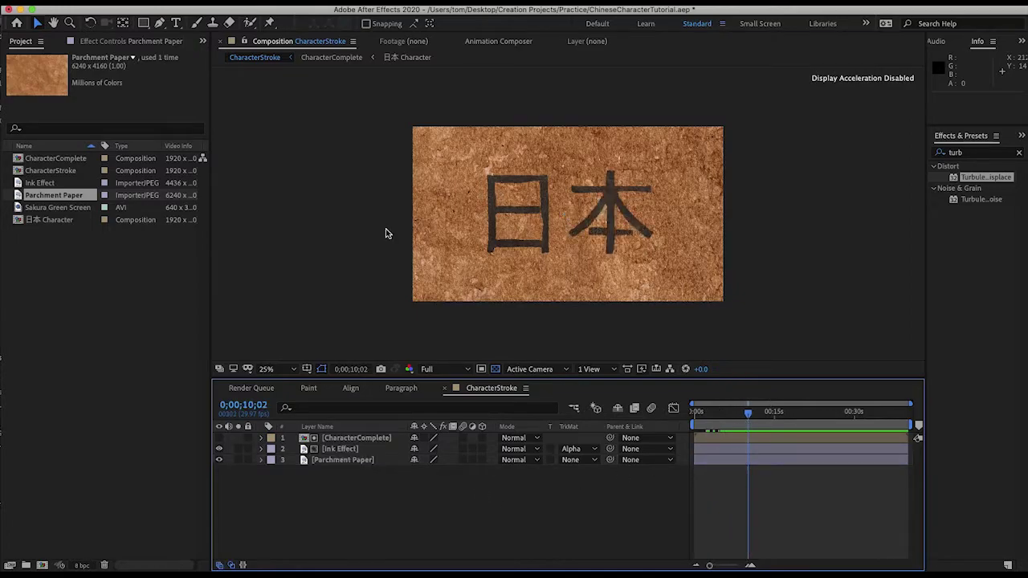
pyautogui.doubleClick(143, 22)
# Place the white shape layer just above Parchment Paper at 14% opacity, then replay from the start
pyautogui.moveTo(341, 438); pyautogui.dragTo(367, 505)
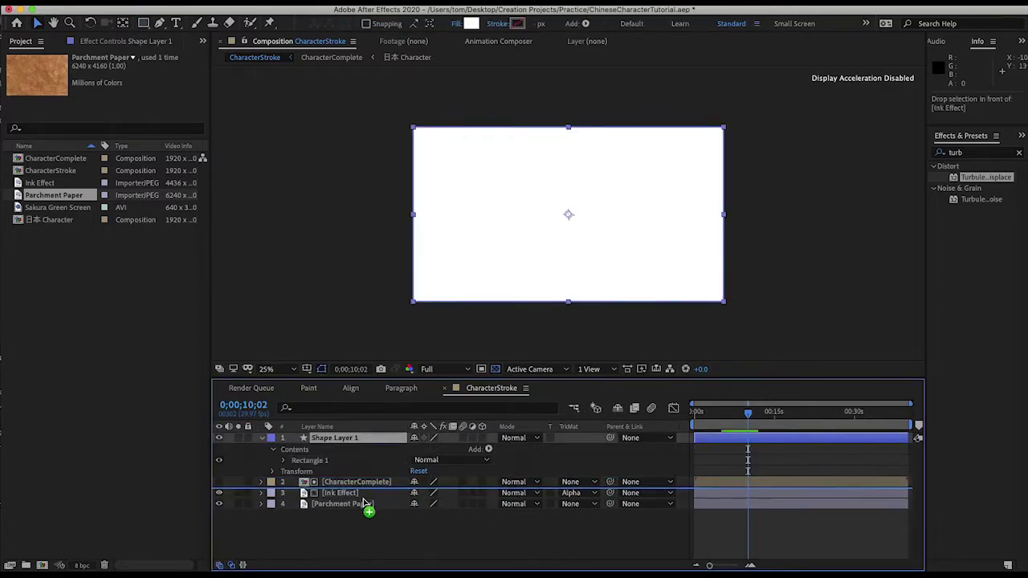
pyautogui.click(373, 536)
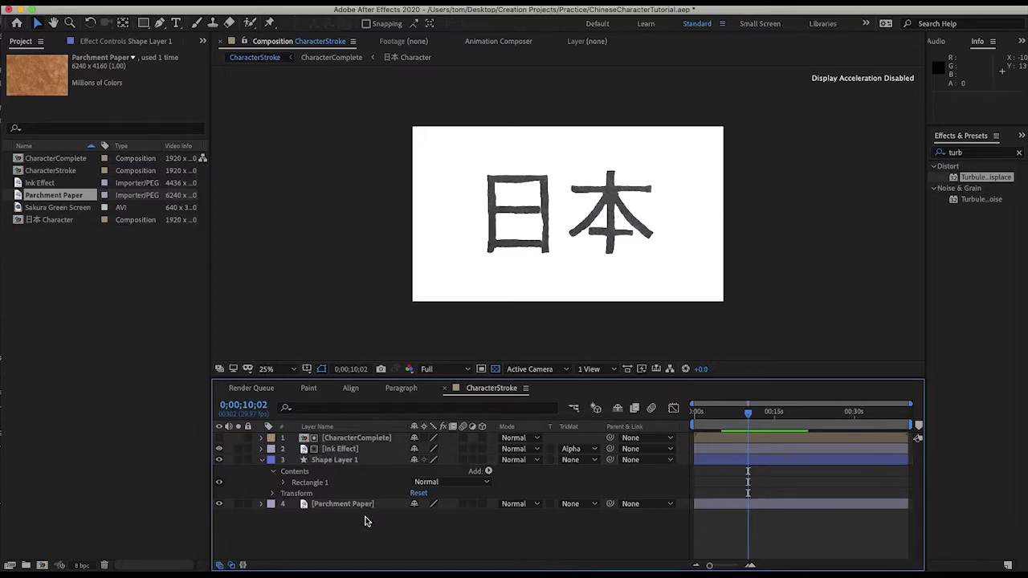
pyautogui.click(344, 464)
pyautogui.press('t')
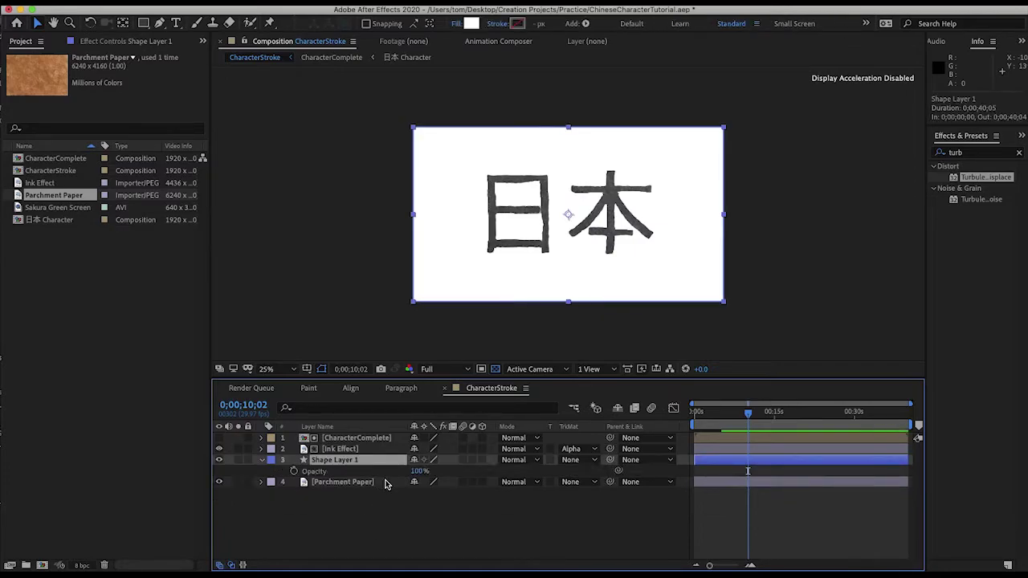
pyautogui.moveTo(379, 473); pyautogui.dragTo(367, 482)
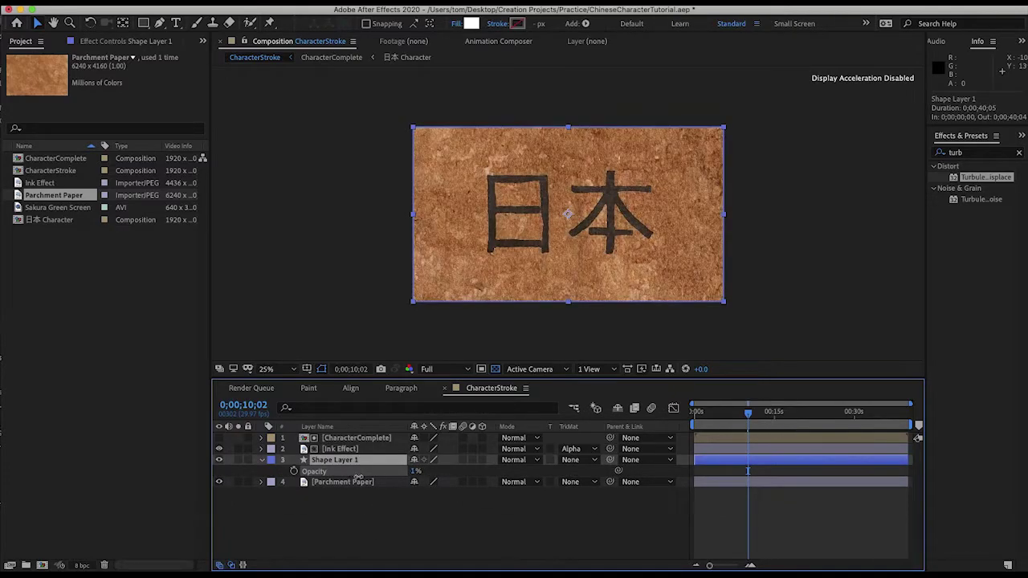
pyautogui.click(415, 530)
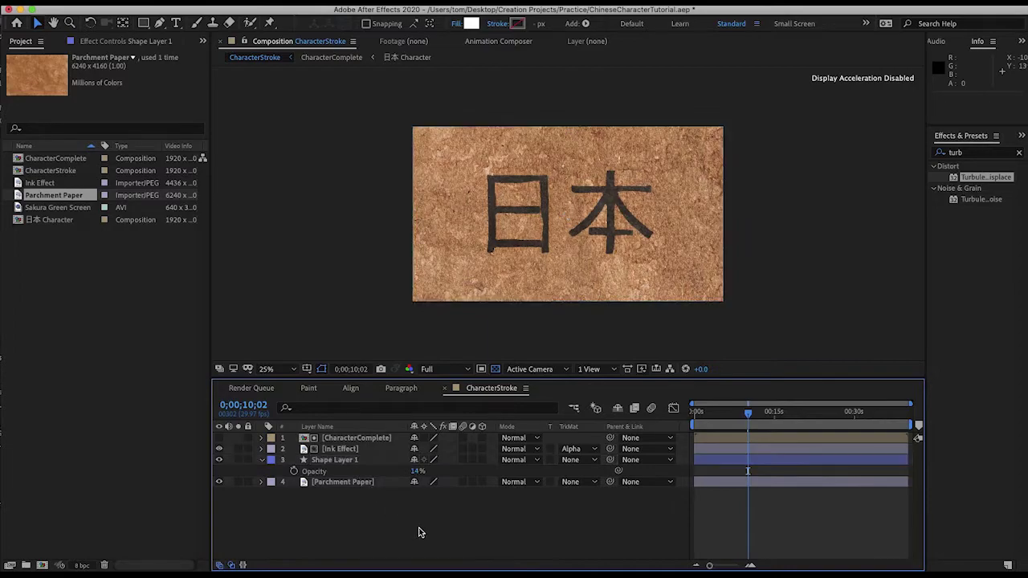
pyautogui.moveTo(747, 411); pyautogui.dragTo(625, 421)
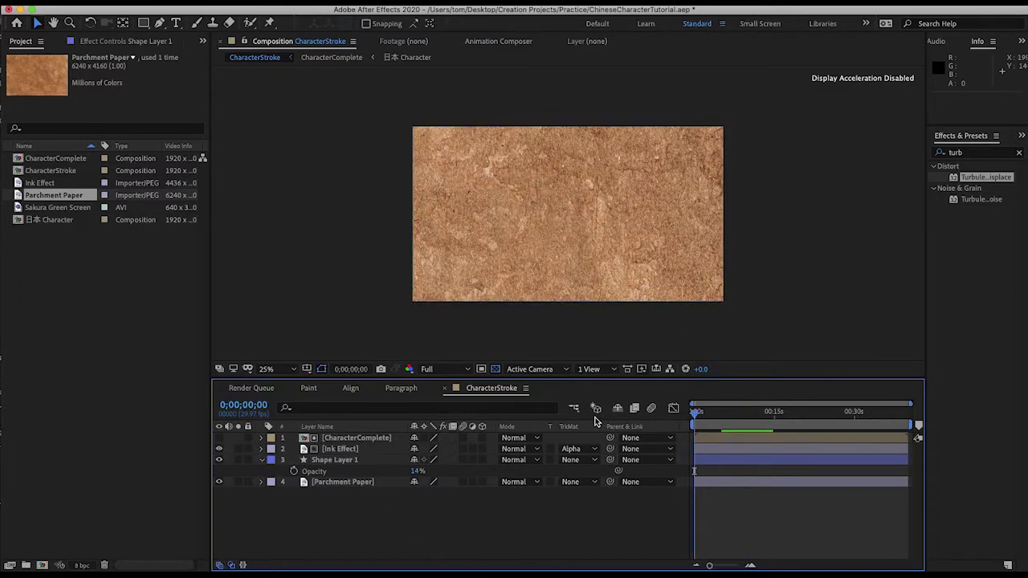
pyautogui.press('space')
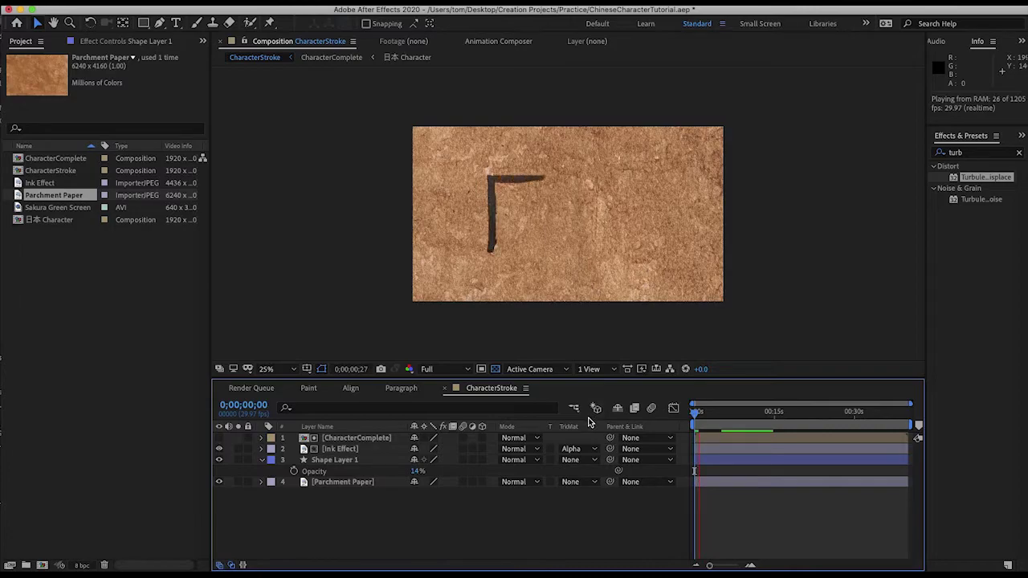
# Switch the preview to Quarter resolution, replay from the start, and scrub through the strokes
pyautogui.click(448, 369)
pyautogui.click(453, 435)
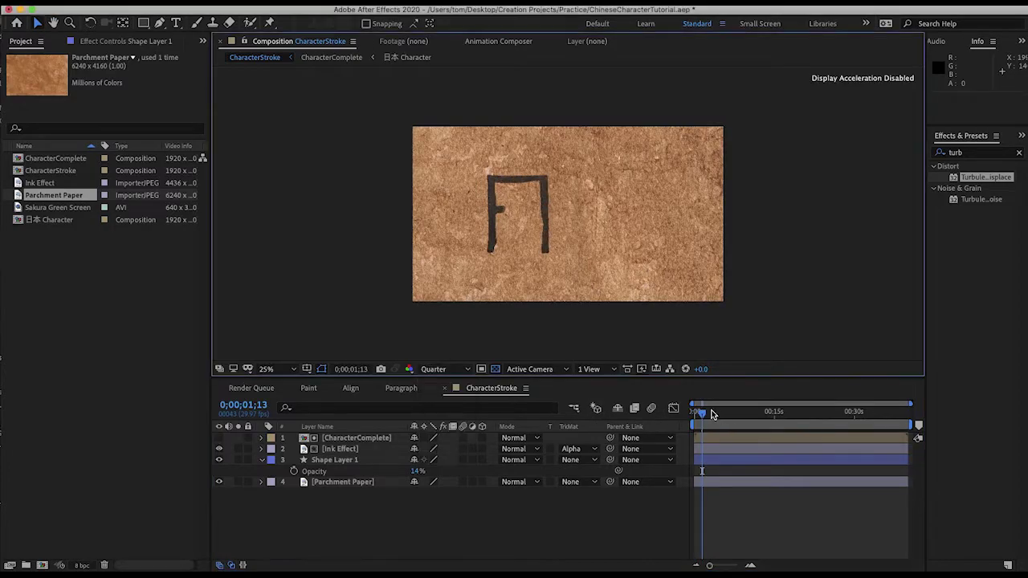
pyautogui.moveTo(711, 414); pyautogui.dragTo(626, 409)
pyautogui.press('space')
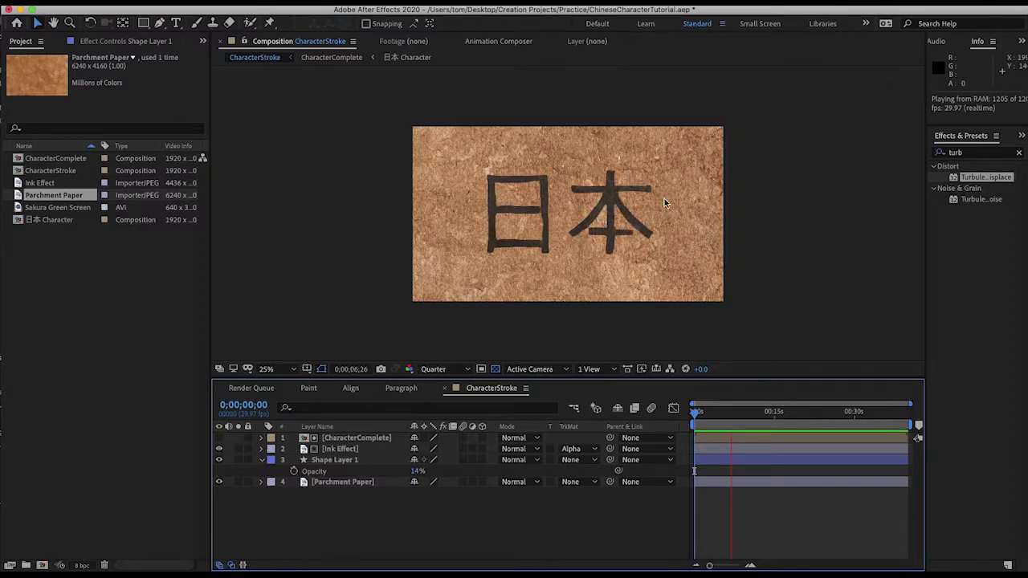
pyautogui.press('space')
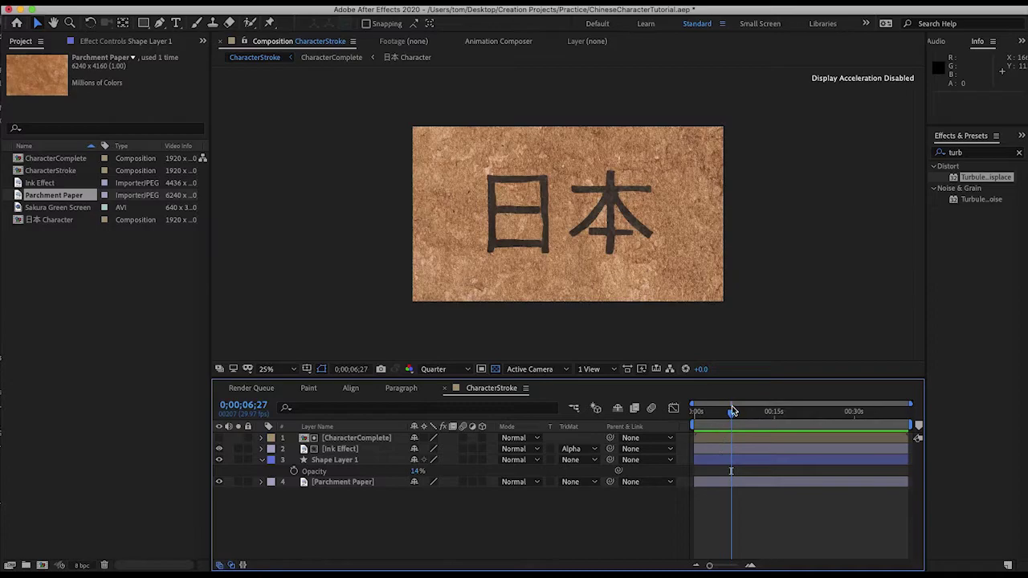
pyautogui.moveTo(731, 409); pyautogui.dragTo(721, 419)
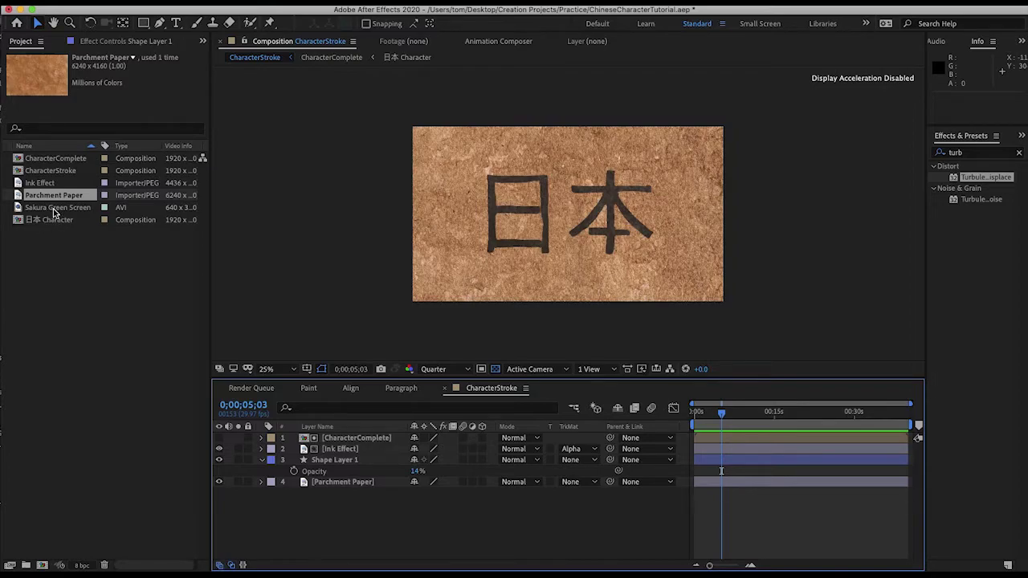
# Add the Sakura Green Screen footage at the top of the stack, scaled to 300%
pyautogui.moveTo(70, 210); pyautogui.dragTo(341, 504)
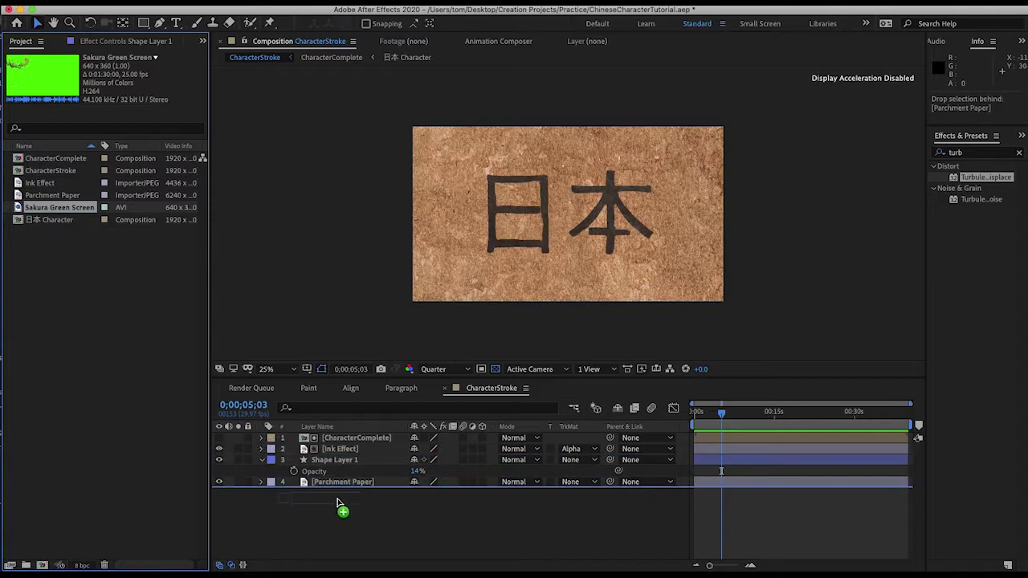
pyautogui.moveTo(354, 495); pyautogui.dragTo(345, 438)
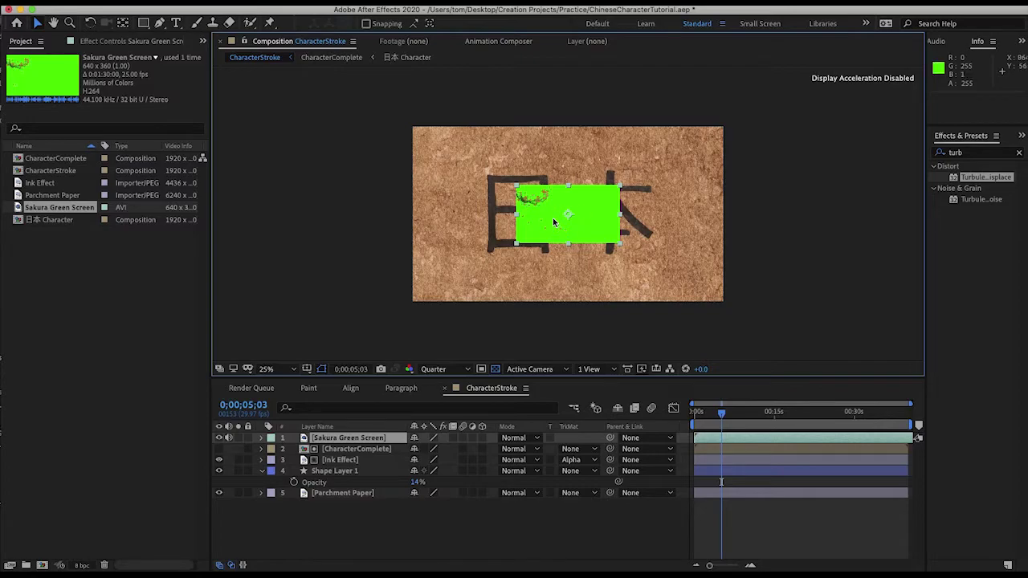
pyautogui.click(364, 440)
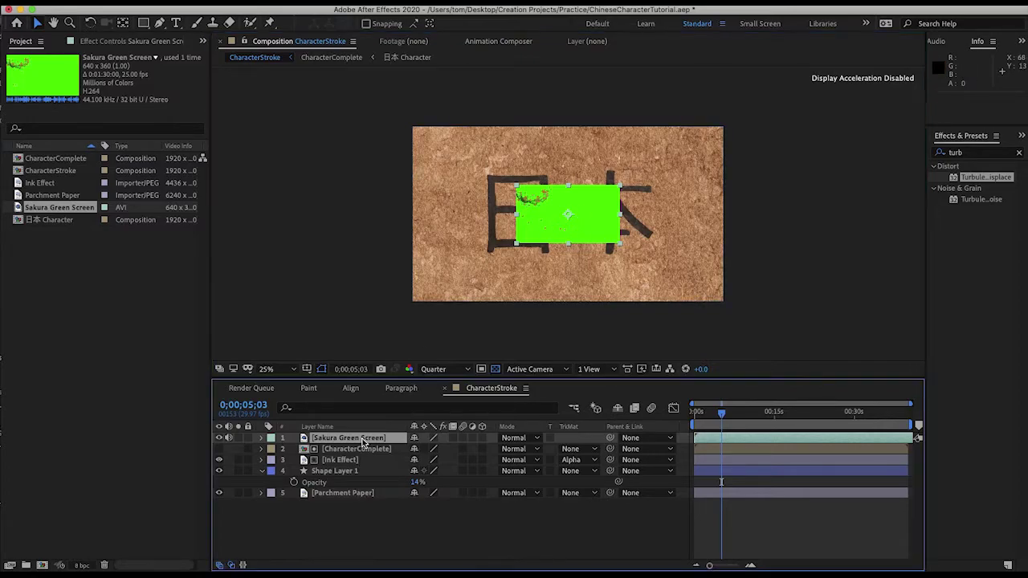
pyautogui.press('s')
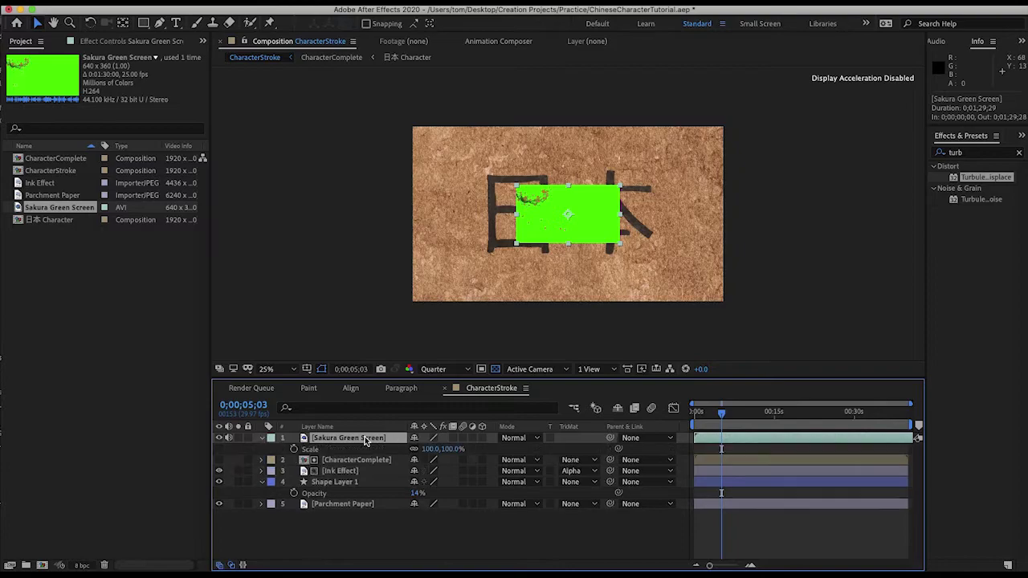
pyautogui.moveTo(434, 448); pyautogui.dragTo(568, 453)
pyautogui.click(496, 544)
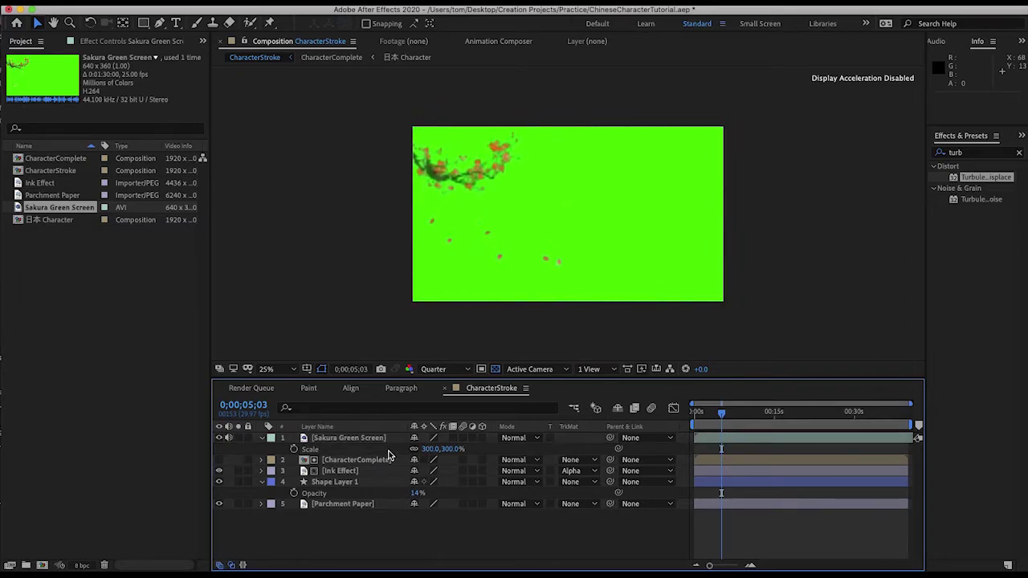
# Apply Keylight to the Sakura layer and pick the green as Screen Colour
pyautogui.click(955, 152)
pyautogui.write('key')
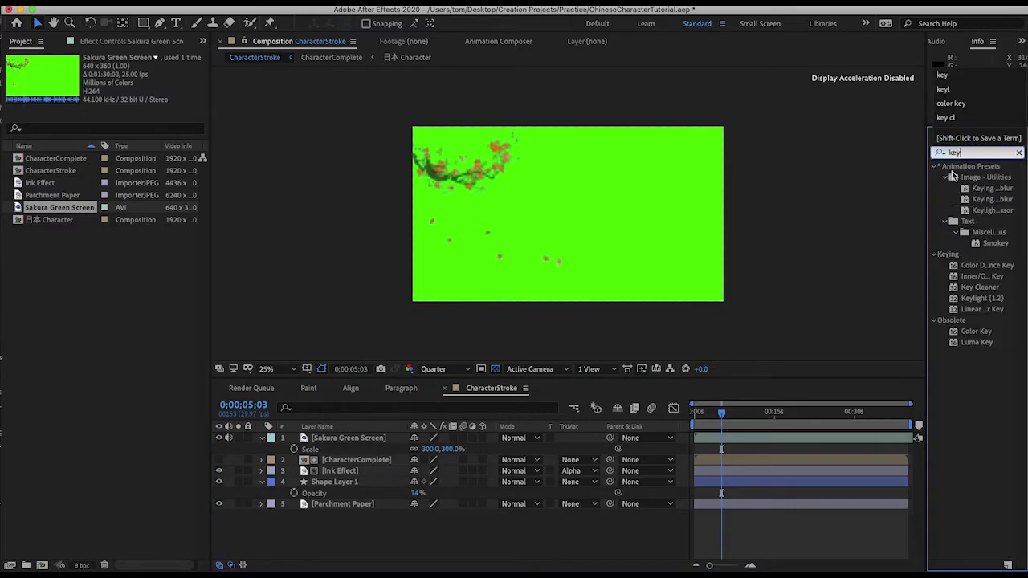
pyautogui.moveTo(983, 298); pyautogui.dragTo(362, 439)
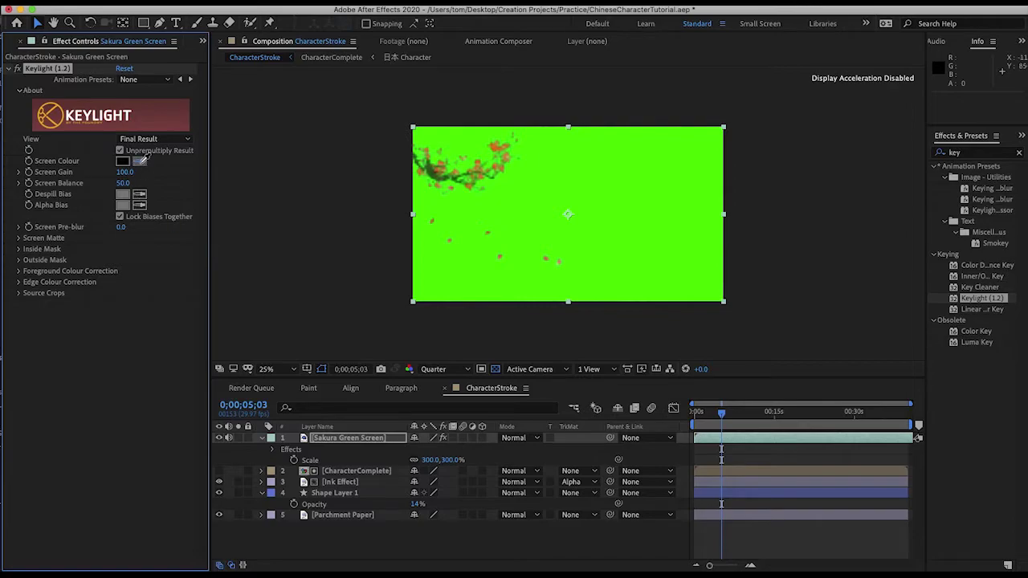
pyautogui.click(613, 183)
pyautogui.click(489, 168)
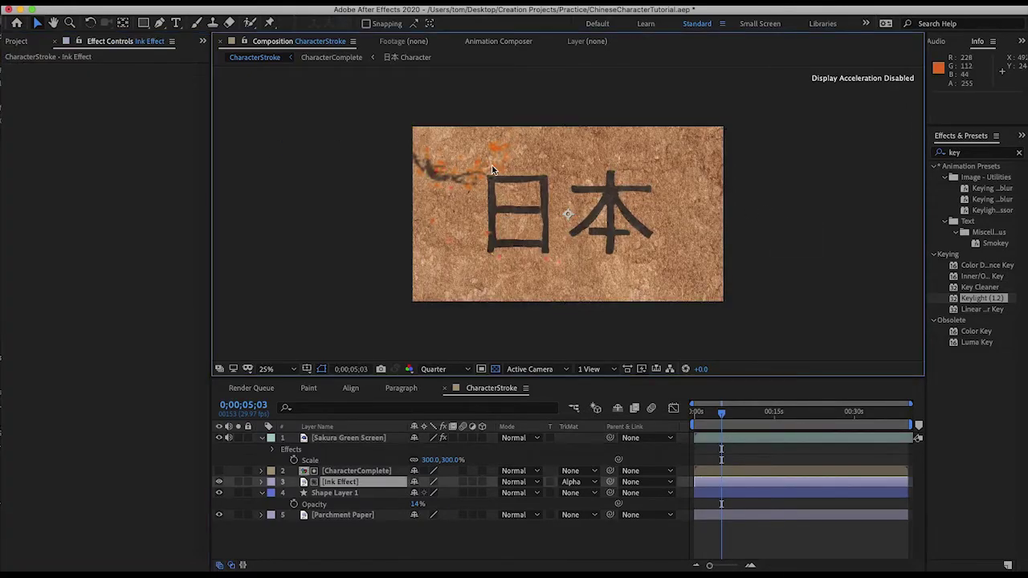
pyautogui.moveTo(720, 413)
pyautogui.mouseDown()
pyautogui.moveTo(742, 419)
pyautogui.moveTo(701, 428)
pyautogui.moveTo(754, 423)
pyautogui.moveTo(696, 430)
pyautogui.mouseUp()
pyautogui.press('space')
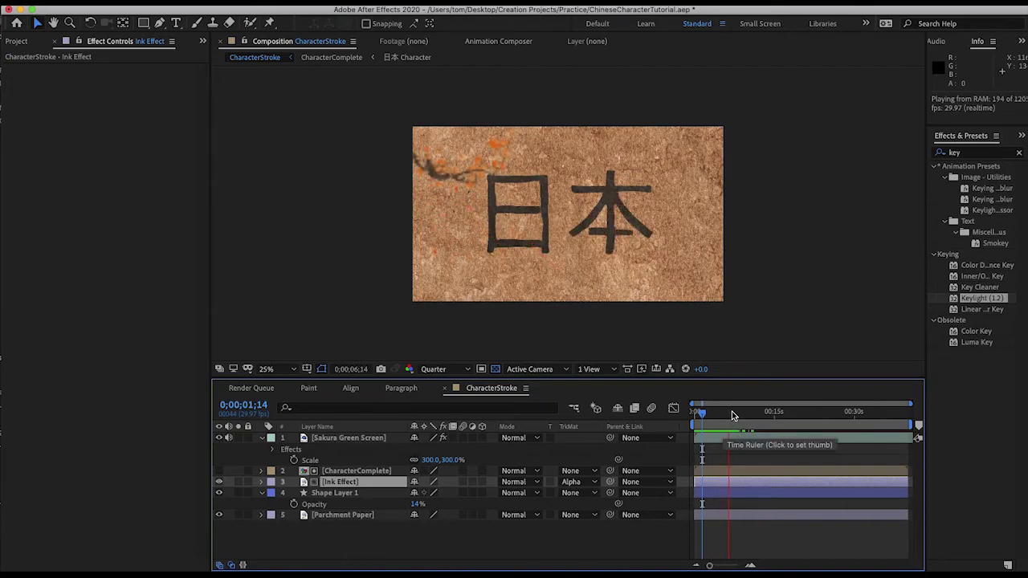
pyautogui.click(703, 414)
pyautogui.moveTo(702, 415); pyautogui.dragTo(692, 416)
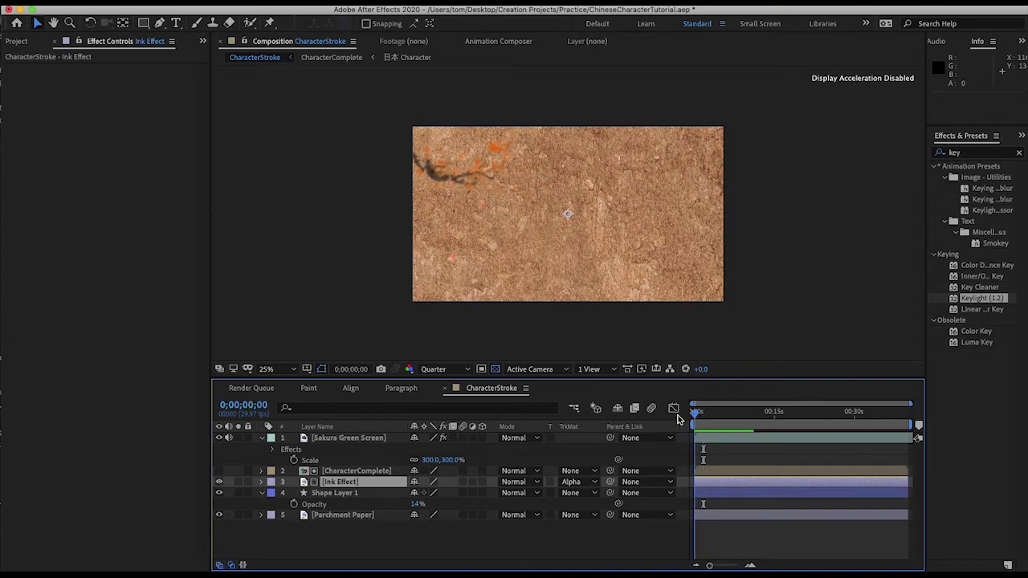
pyautogui.press('space')
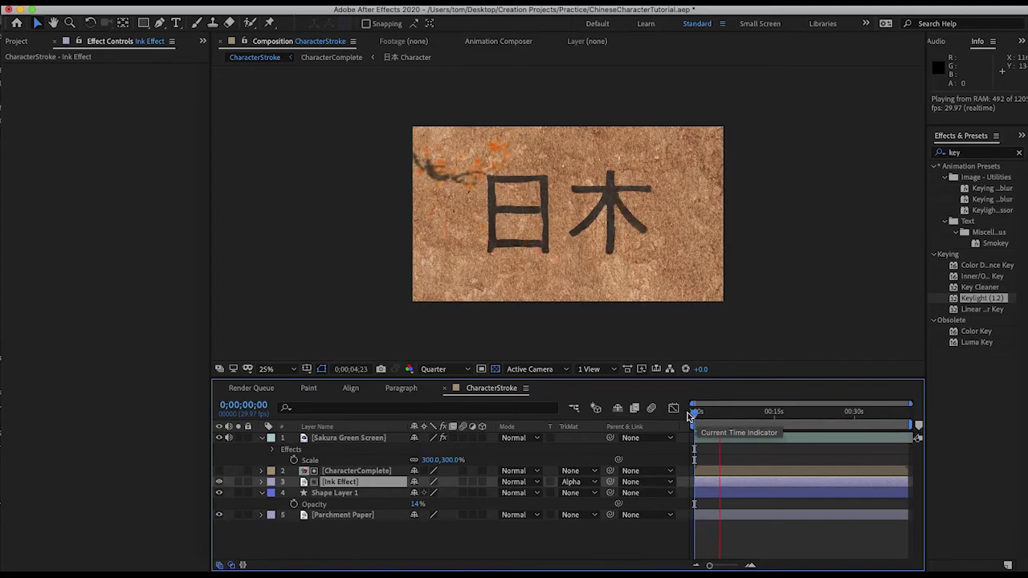
pyautogui.press('space')
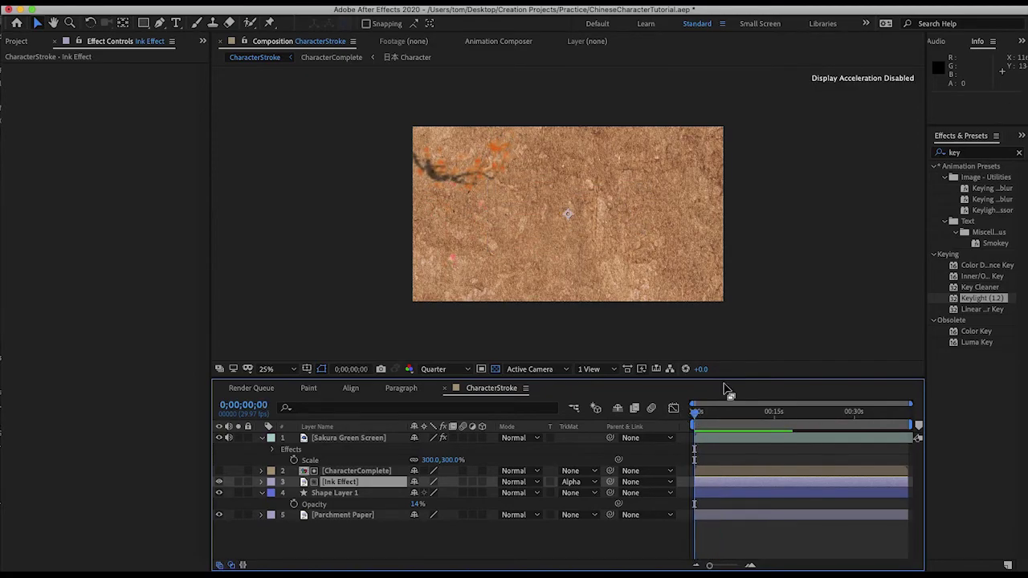